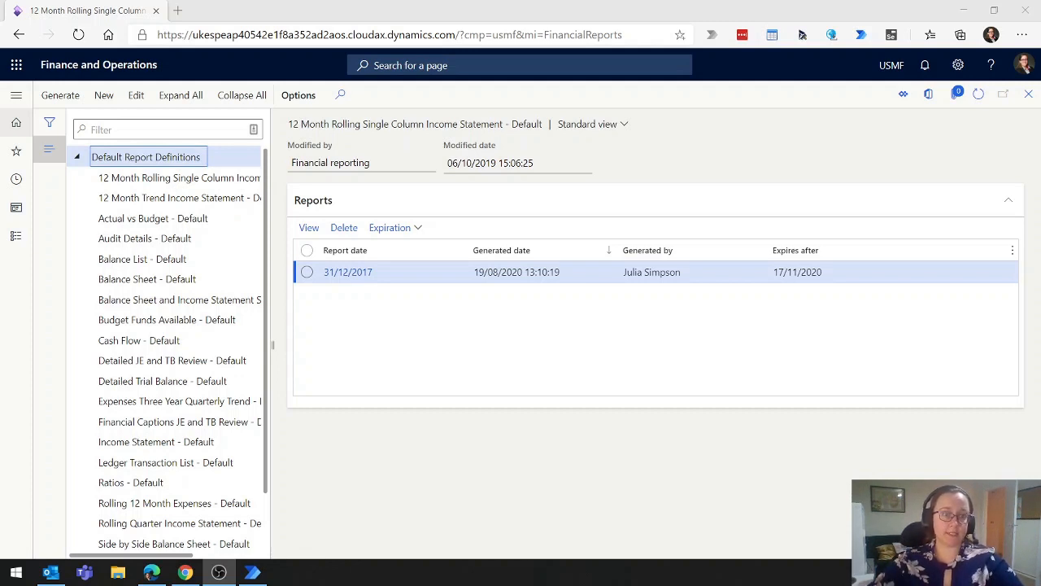
# Return Finance and Operations to its dashboard and start a new Power Automate Desktop flow named Balance Sheet
pyautogui.click(155, 65)
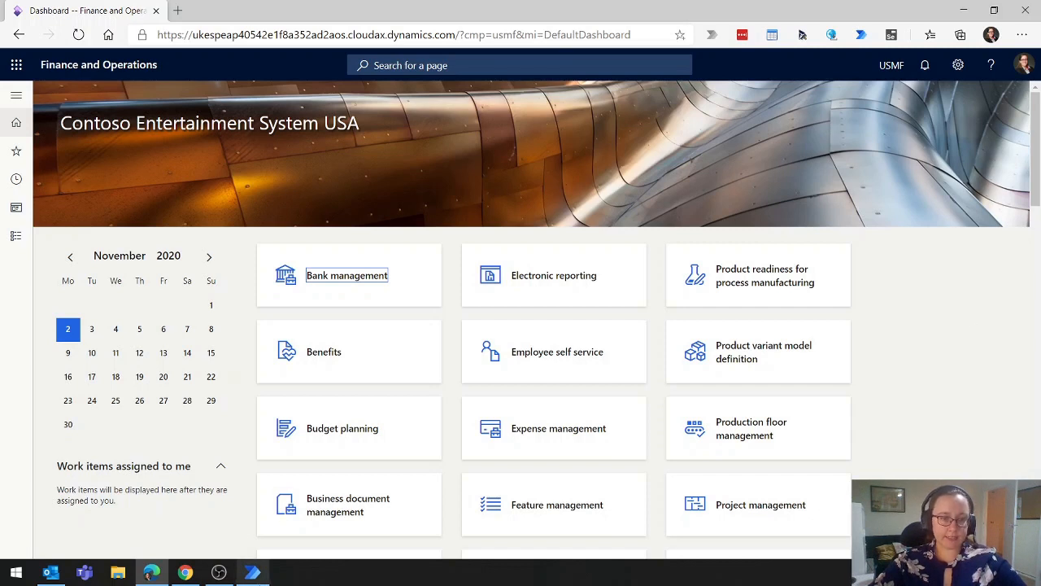
pyautogui.click(252, 571)
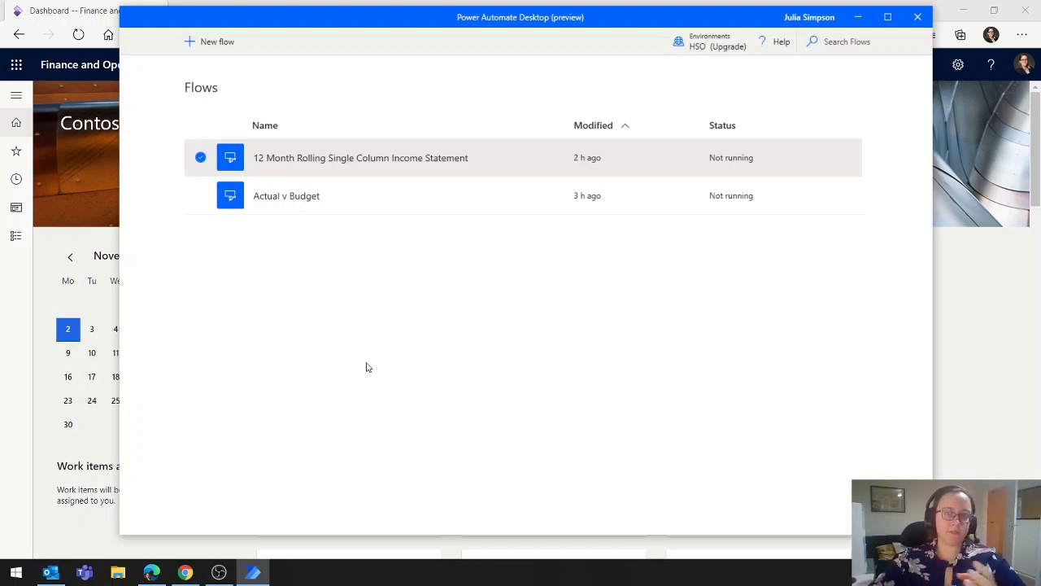
pyautogui.click(222, 46)
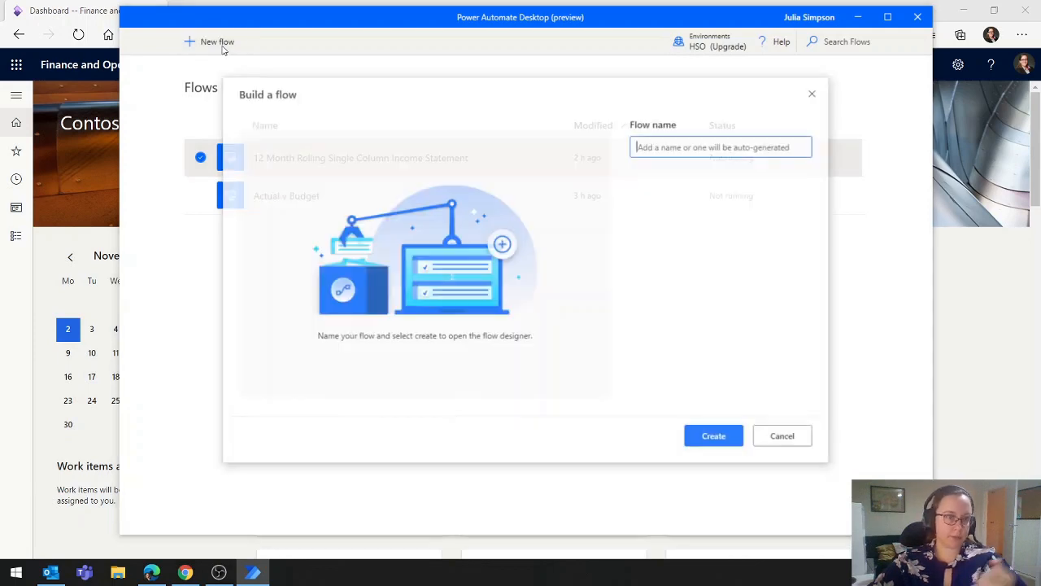
pyautogui.click(681, 148)
pyautogui.write('Balance Sheet')
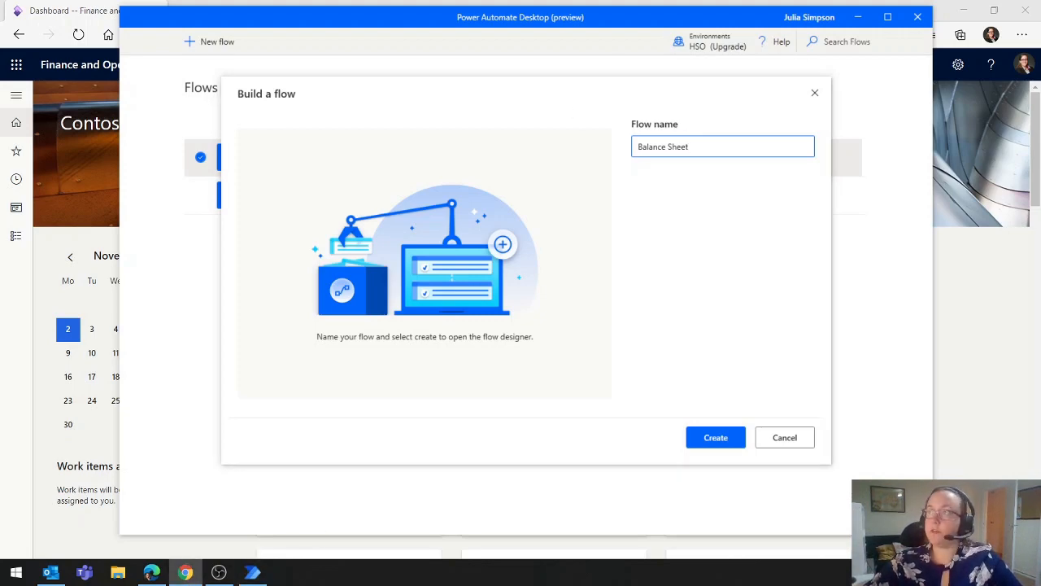
# Switch to Chrome and examine the Generate Report cloud flow's run history at full window size
pyautogui.click(185, 572)
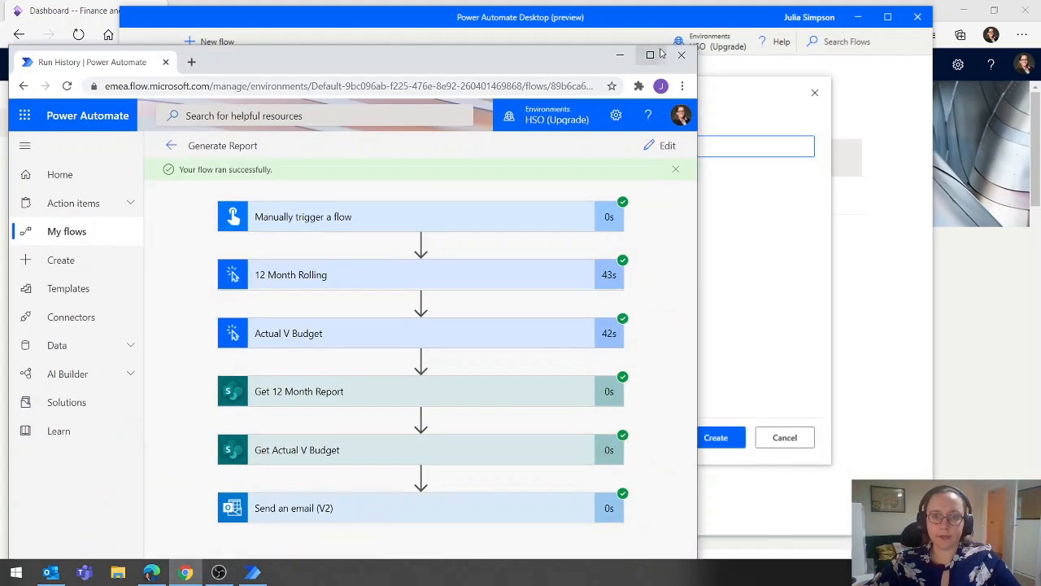
pyautogui.click(651, 47)
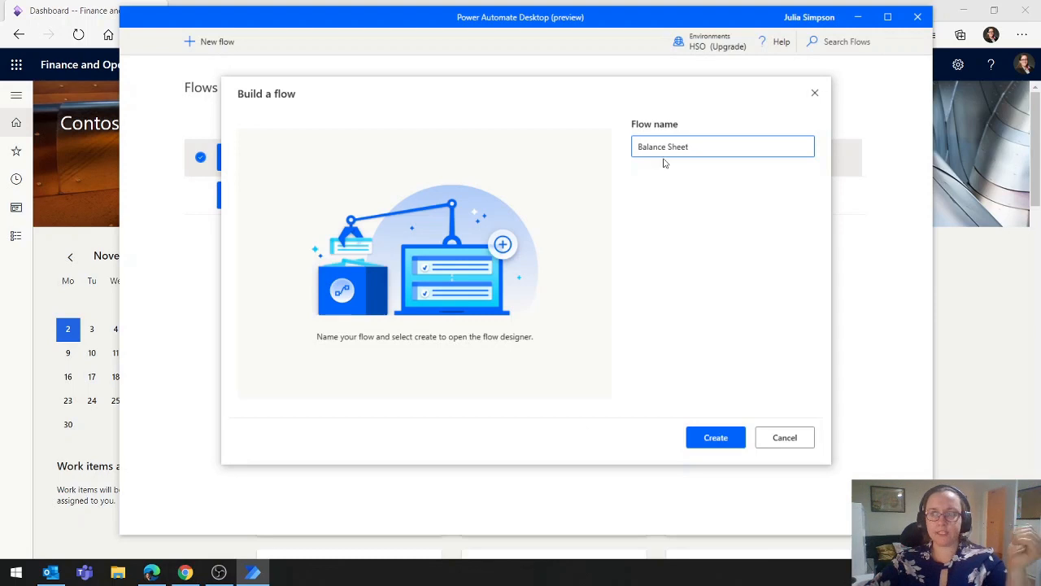
# Create the Balance Sheet flow and bring its designer window to the front
pyautogui.click(705, 443)
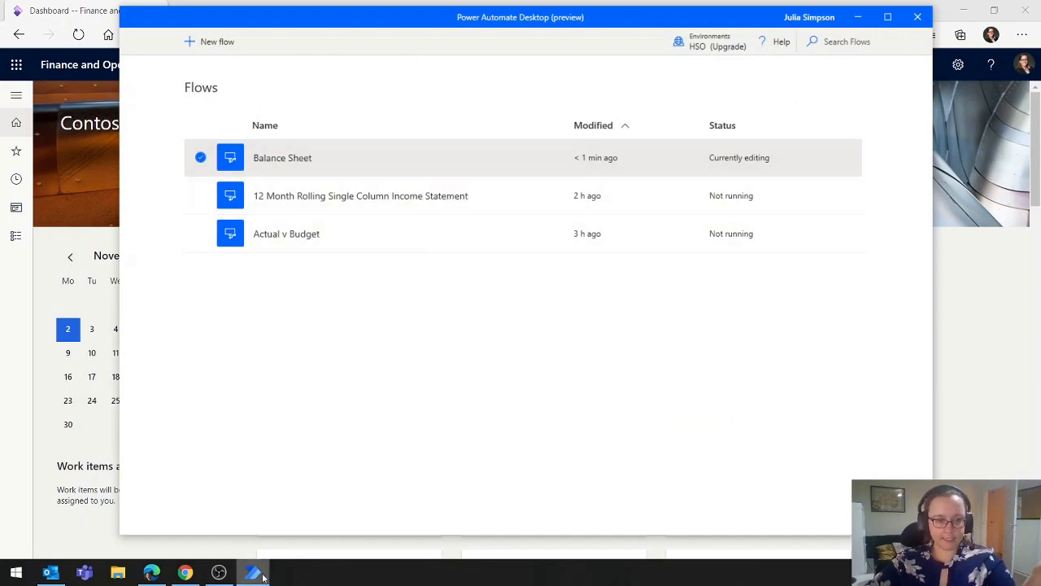
pyautogui.moveTo(261, 576)
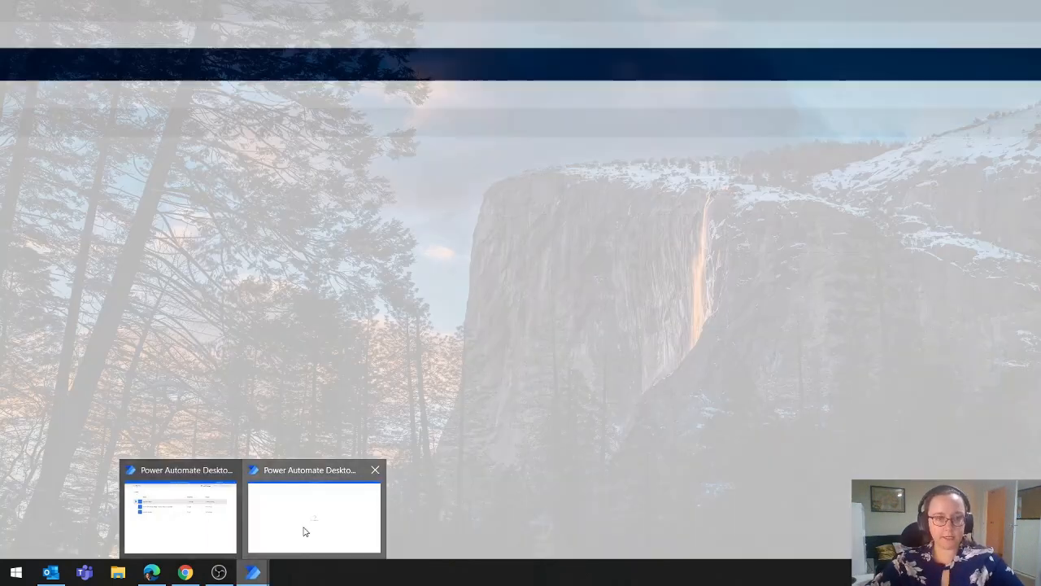
pyautogui.click(305, 532)
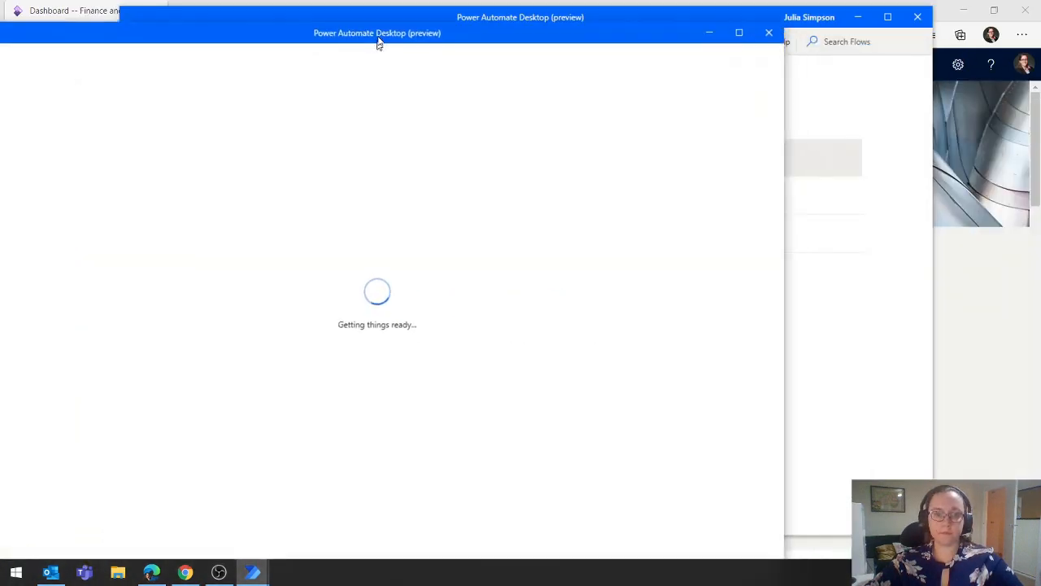
pyautogui.click(786, 13)
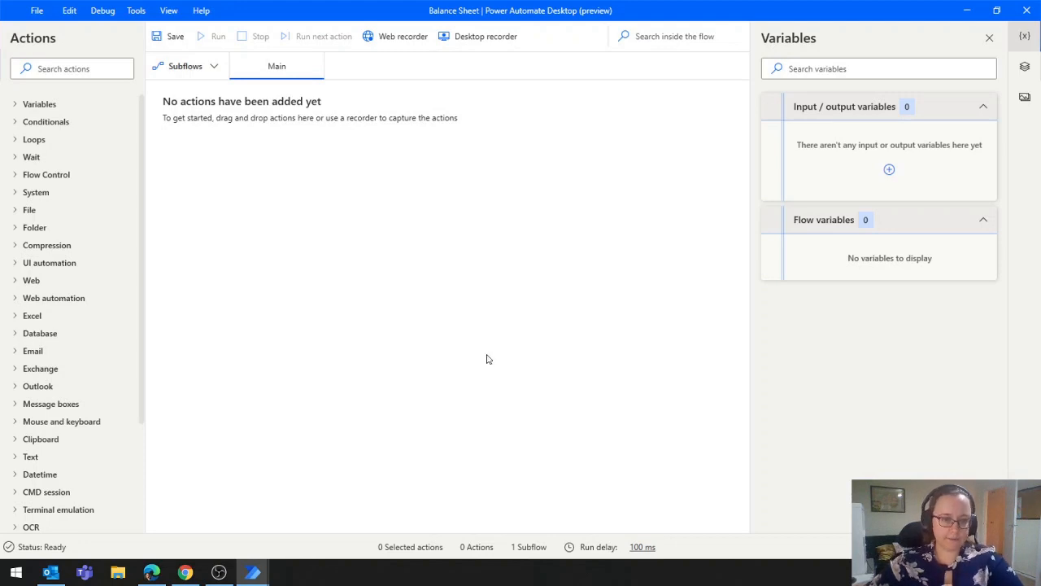
# Minimise the Finance and Operations window and set the web recorder to use Microsoft Edge with the Dashboard -- Finance and Operations tab
pyautogui.click(146, 573)
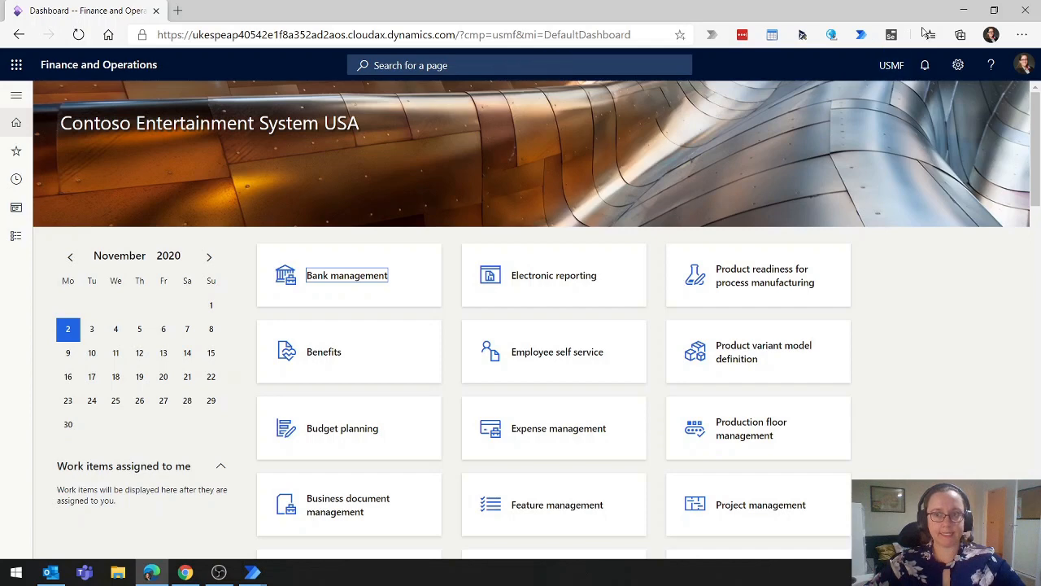
pyautogui.click(963, 10)
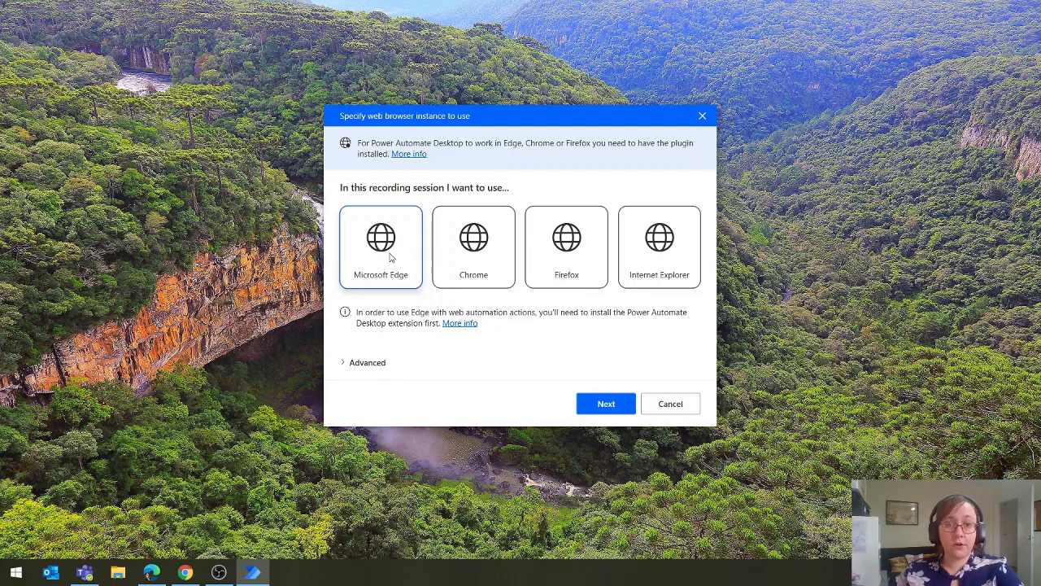
pyautogui.click(348, 366)
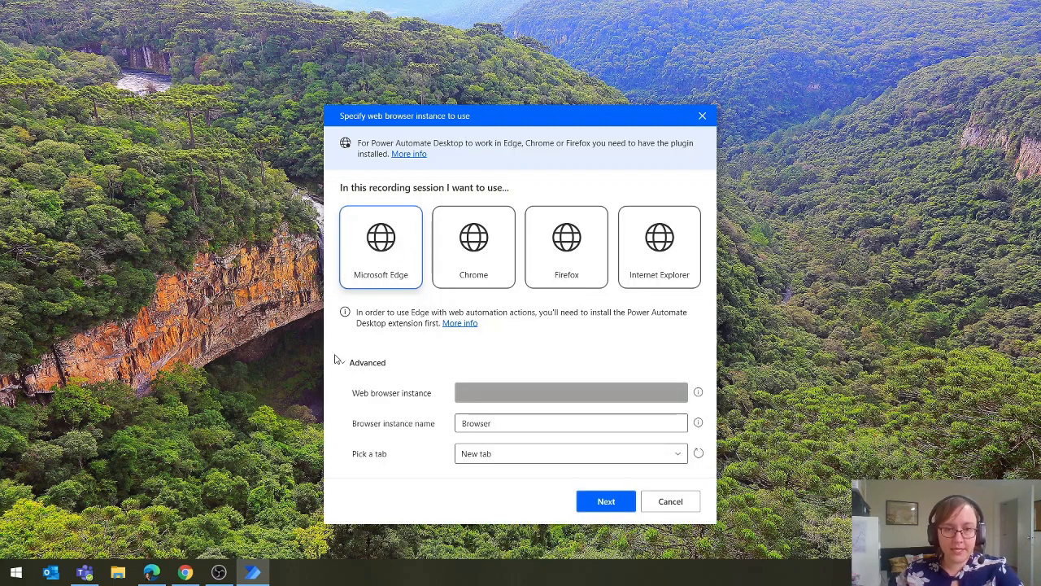
pyautogui.click(511, 461)
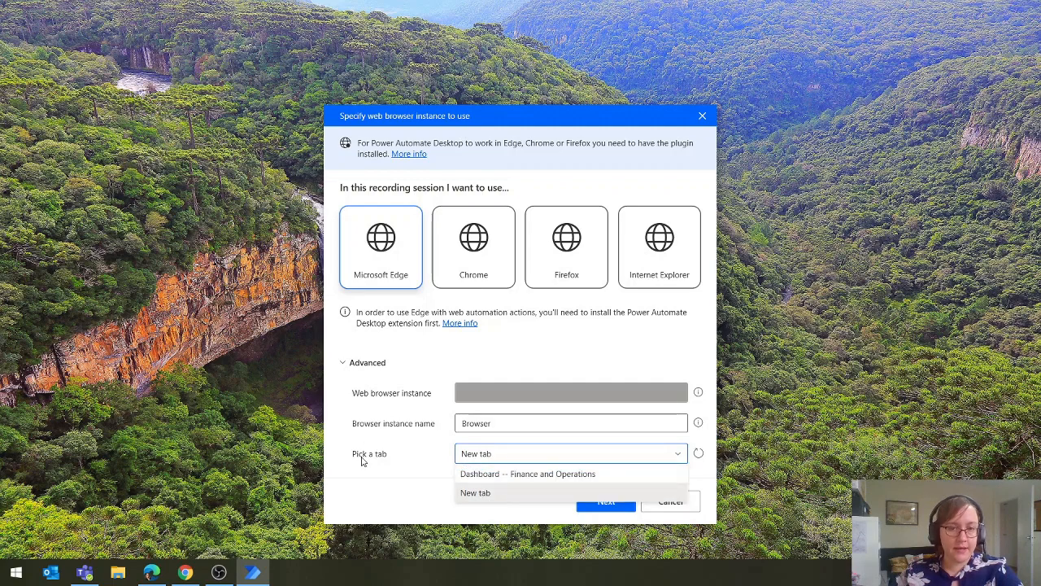
pyautogui.click(491, 478)
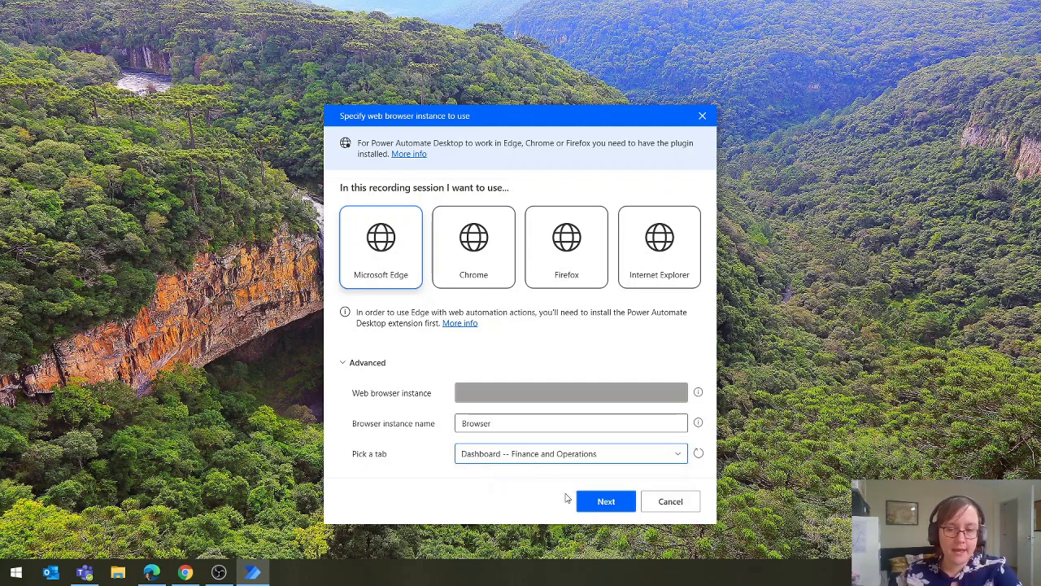
pyautogui.click(610, 503)
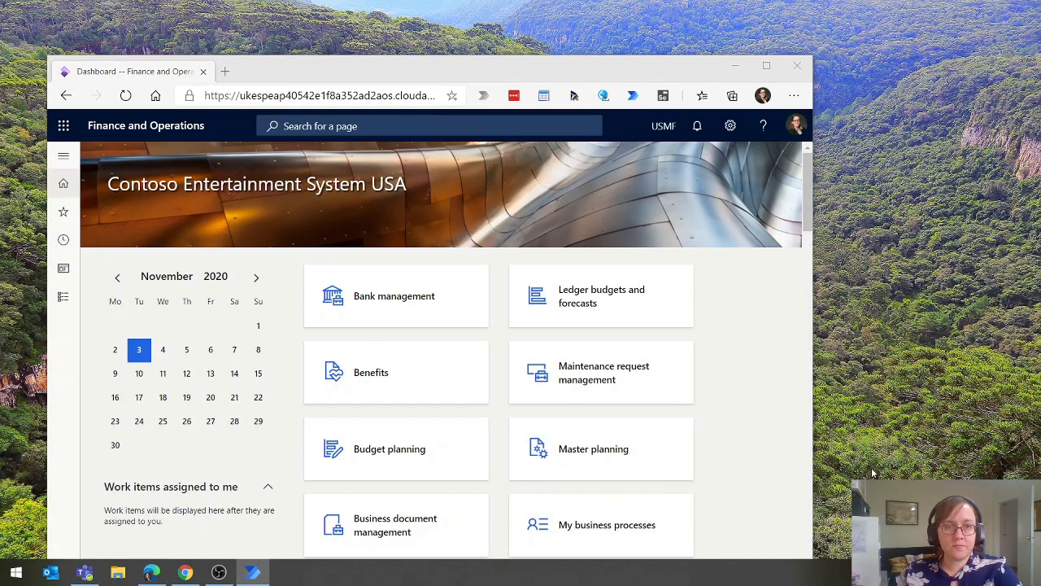
# Arrange the Edge window and the Web Recorder side by side and start recording
pyautogui.moveTo(283, 76); pyautogui.dragTo(234, 20)
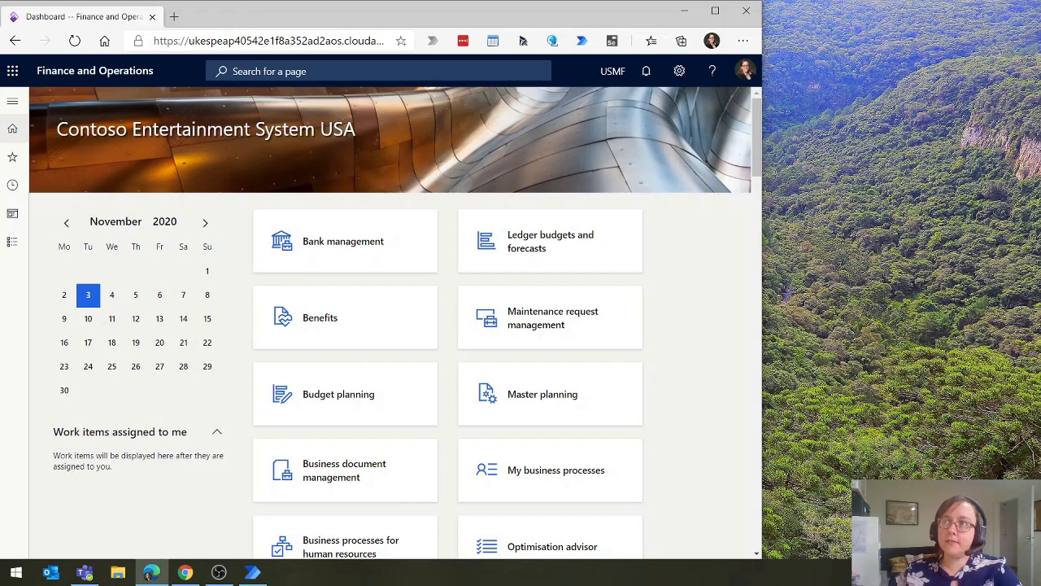
pyautogui.moveTo(1040, 200); pyautogui.dragTo(928, 24)
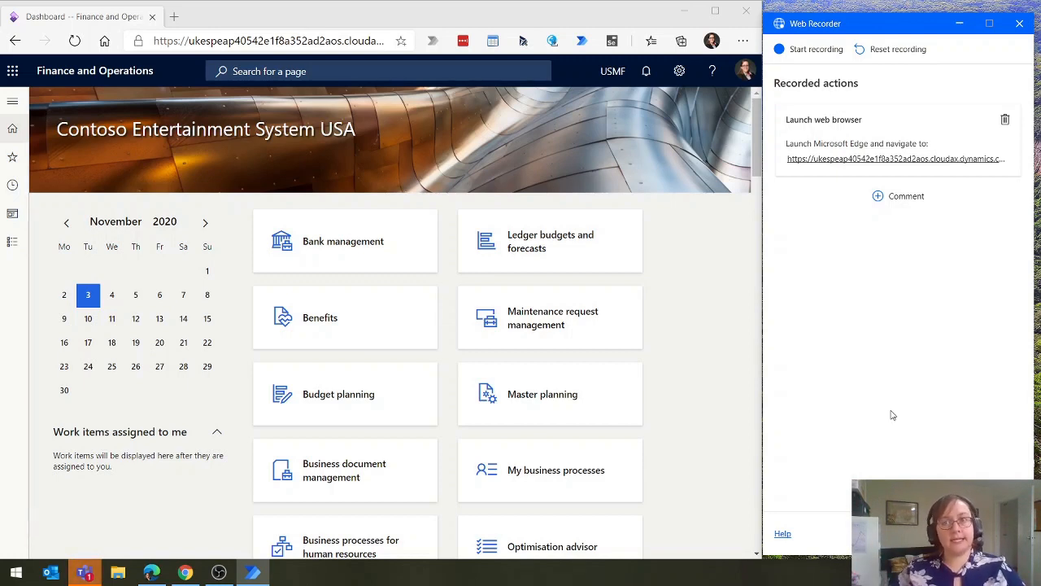
pyautogui.click(827, 53)
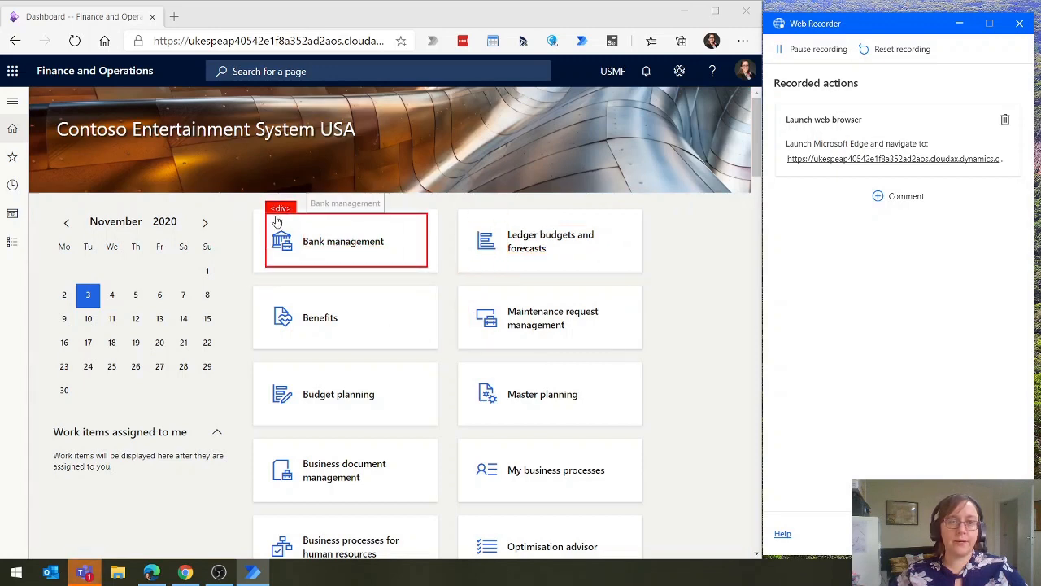
# Record expanding the Modules list in the navigation pane and rename the captured UI element Module
pyautogui.click(9, 249)
pyautogui.click(10, 250)
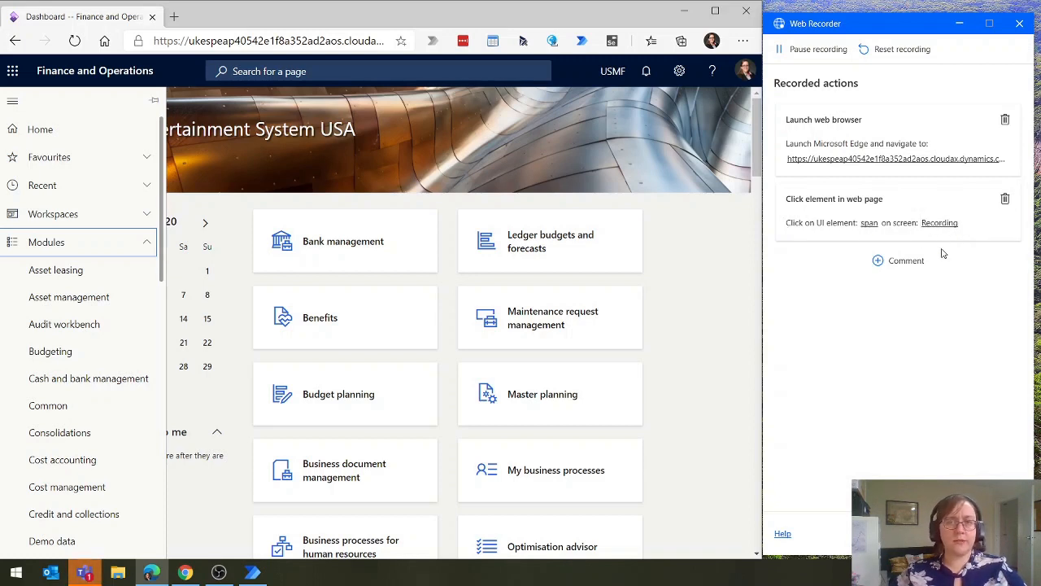
pyautogui.click(870, 223)
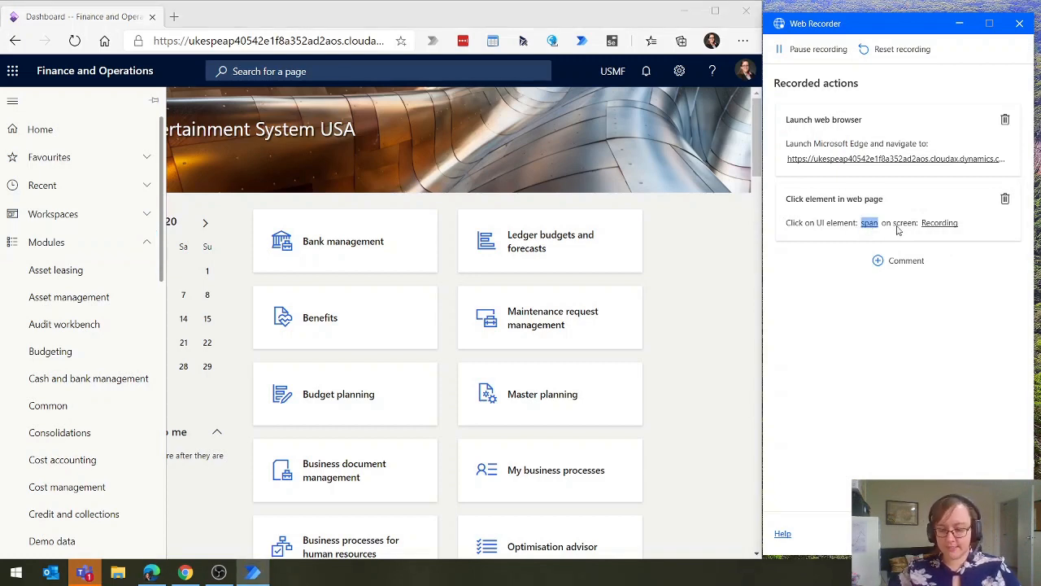
pyautogui.write('Module')
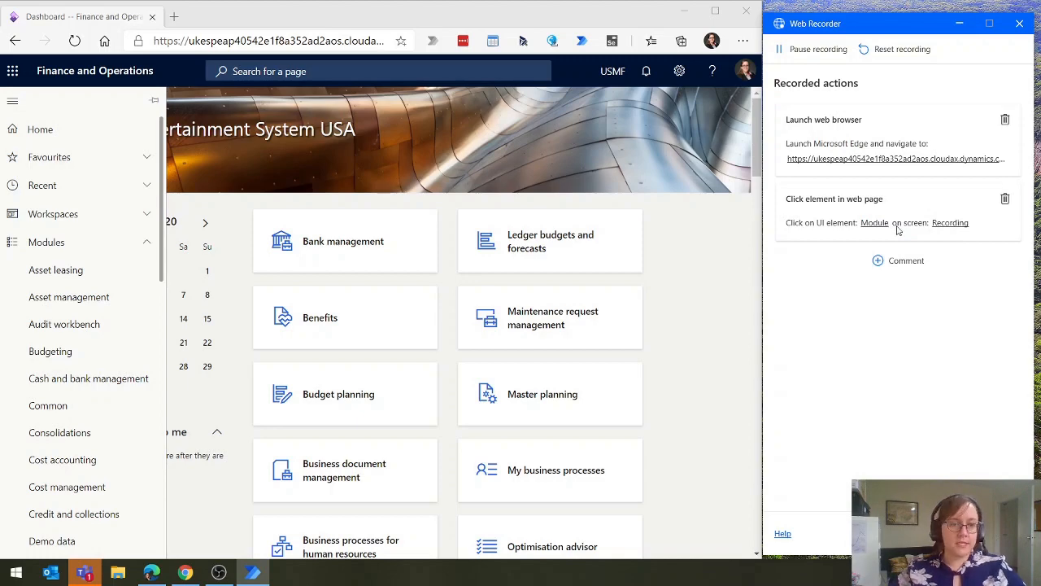
# Record opening the General ledger module and rename the captured UI element GeneralLedger
pyautogui.scroll(-5, 29, 476)
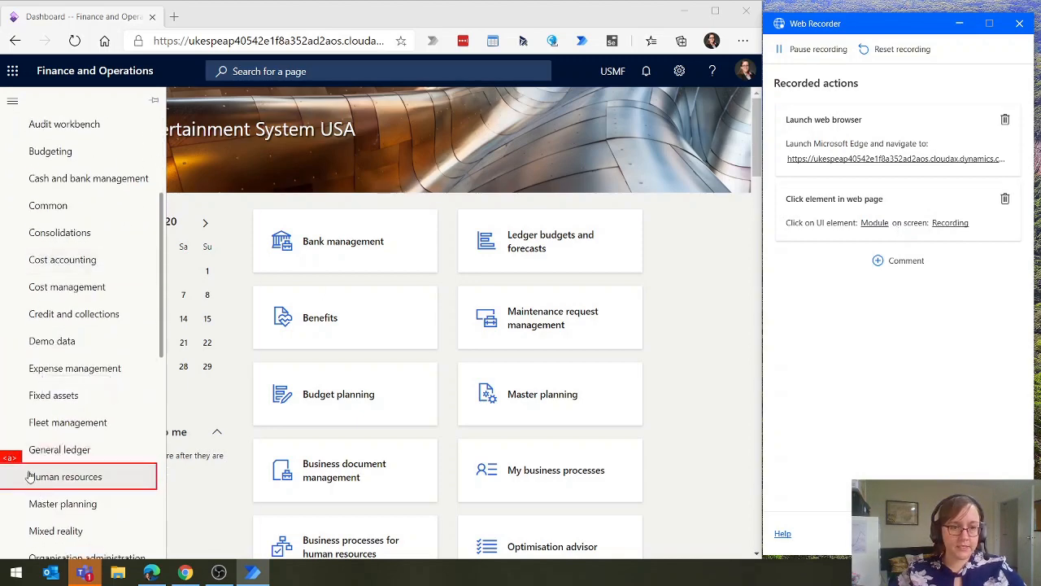
pyautogui.click(23, 449)
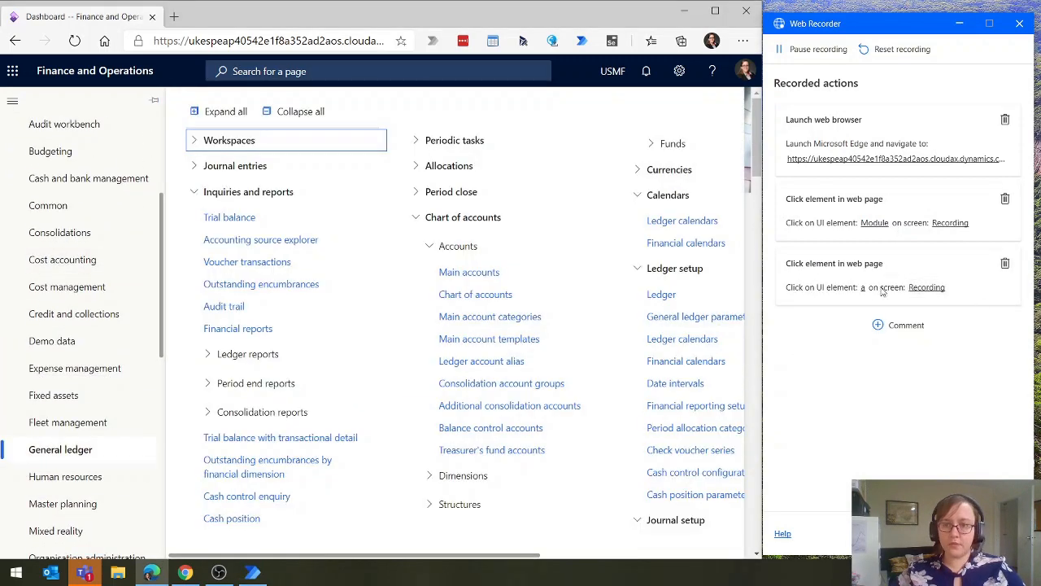
pyautogui.doubleClick(863, 287)
pyautogui.write('General')
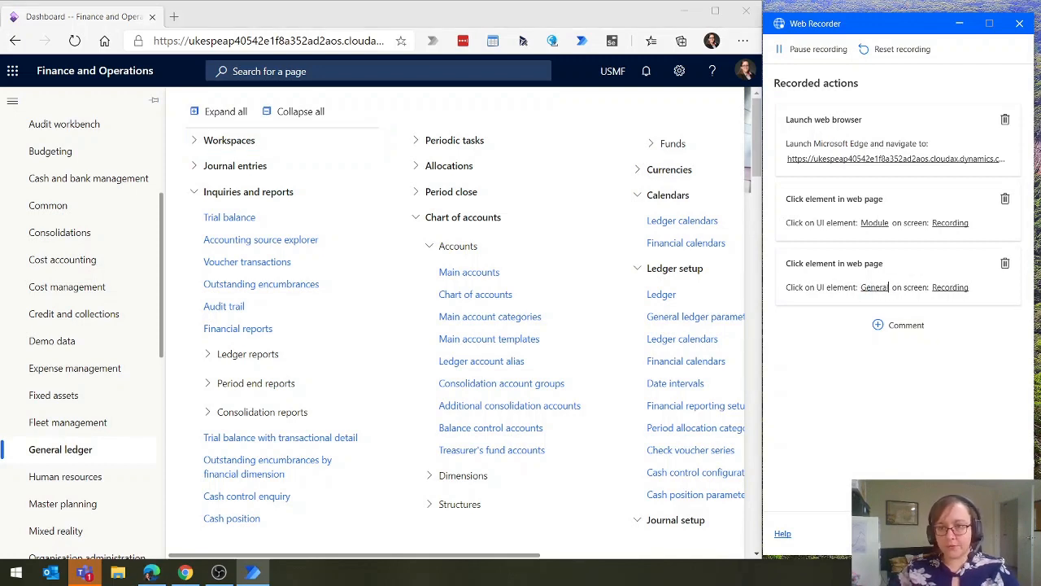
pyautogui.write('Ledger')
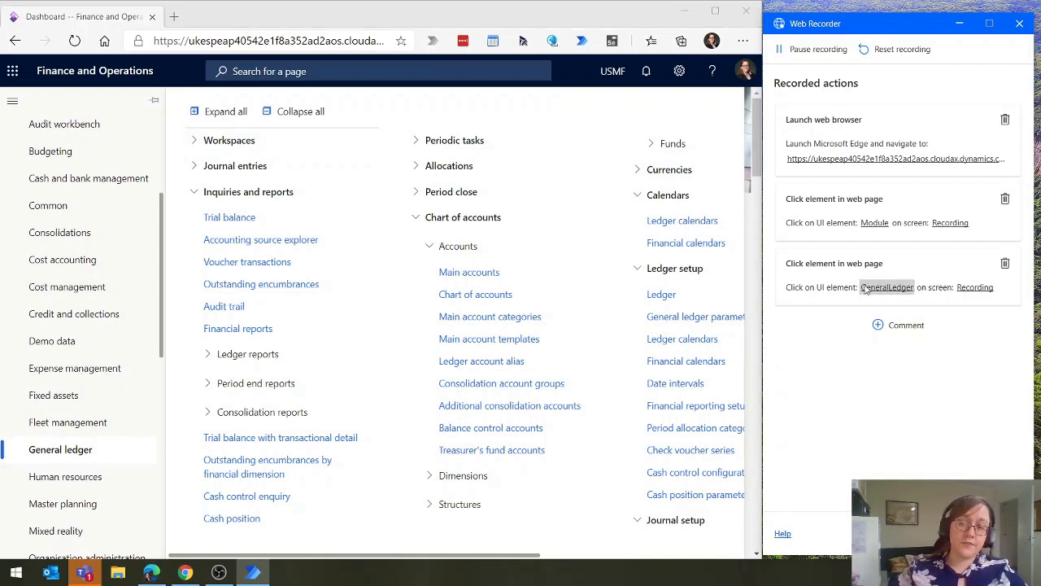
# Record opening Financial reports under Inquiries and reports and rename the captured UI element FinanicalReports
pyautogui.click(229, 330)
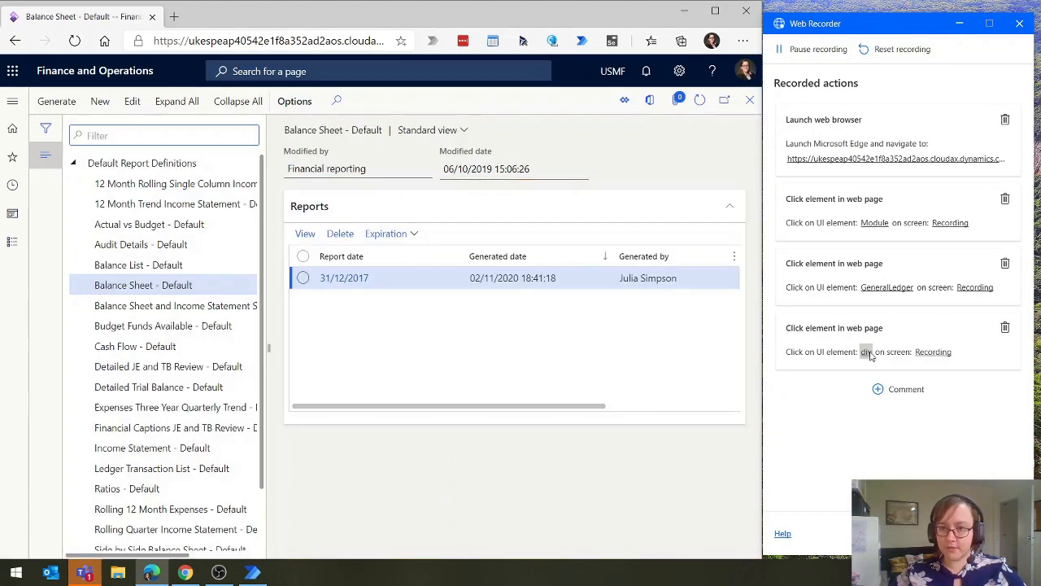
pyautogui.doubleClick(867, 352)
pyautogui.write('Finanical')
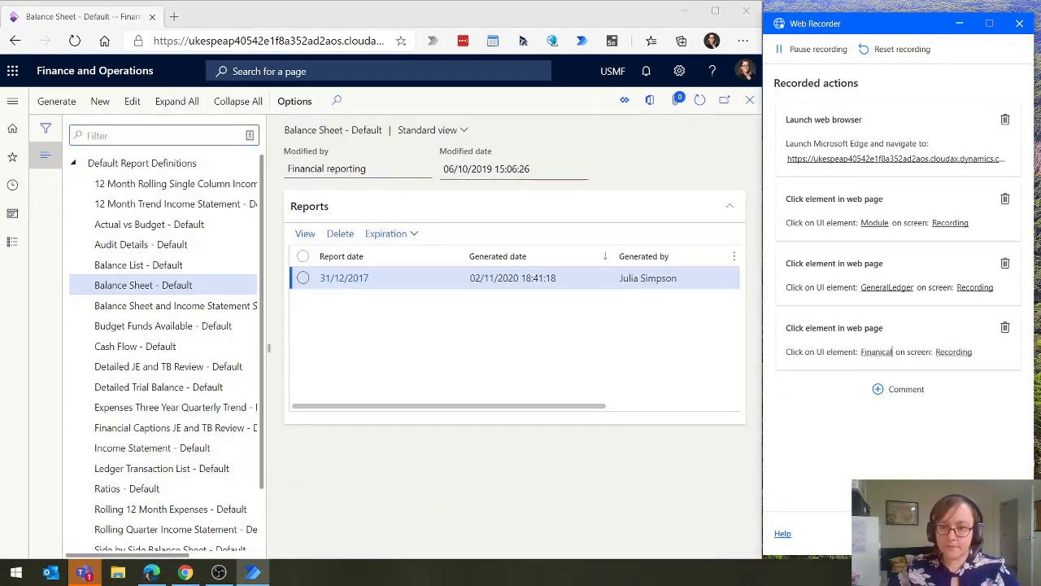
pyautogui.write('Reports')
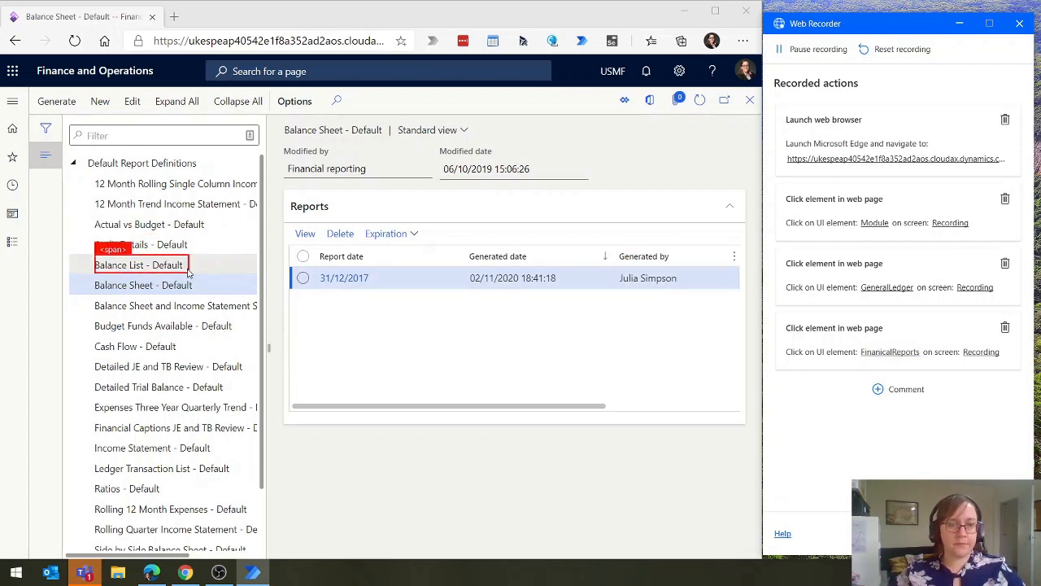
# Record selecting the Balance Sheet - Default report definition and rename the captured UI element BalanceSheet
pyautogui.click(104, 284)
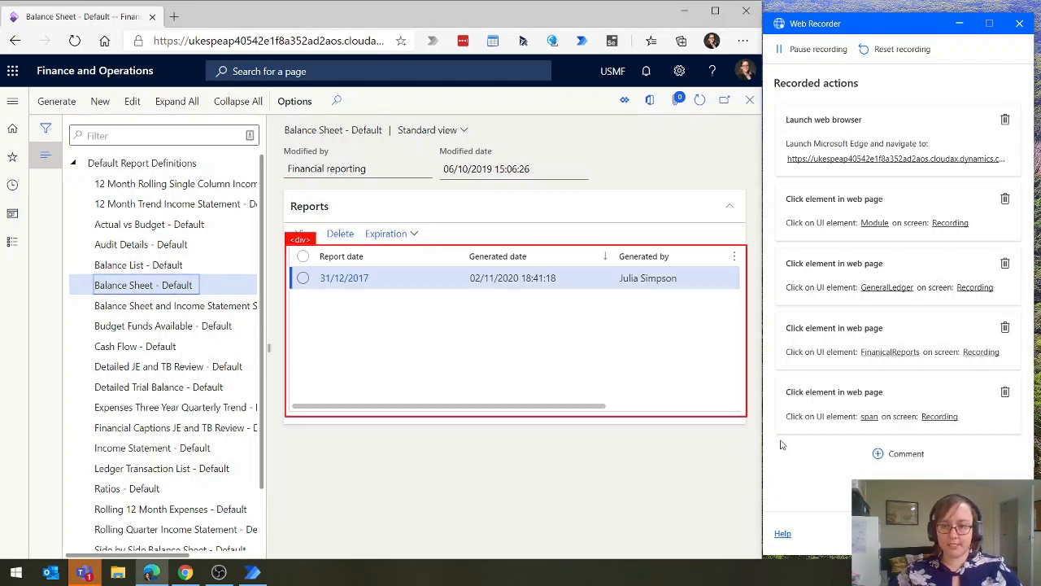
pyautogui.click(869, 415)
pyautogui.write('Balance')
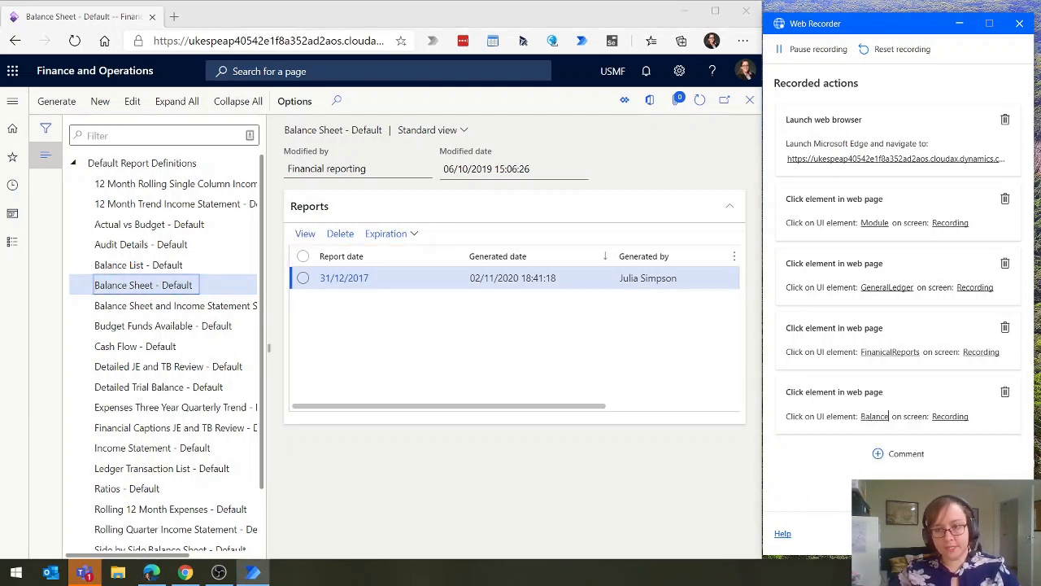
pyautogui.write('Sheet')
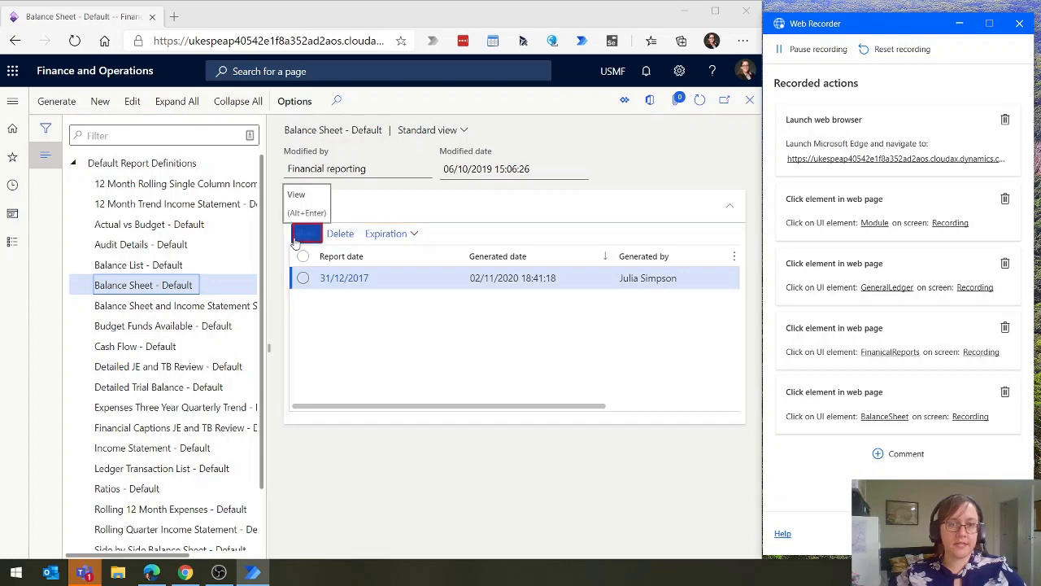
# Record viewing the 31/12/2017 balance sheet report and opening its export options, renaming the captured export element Export
pyautogui.click(306, 234)
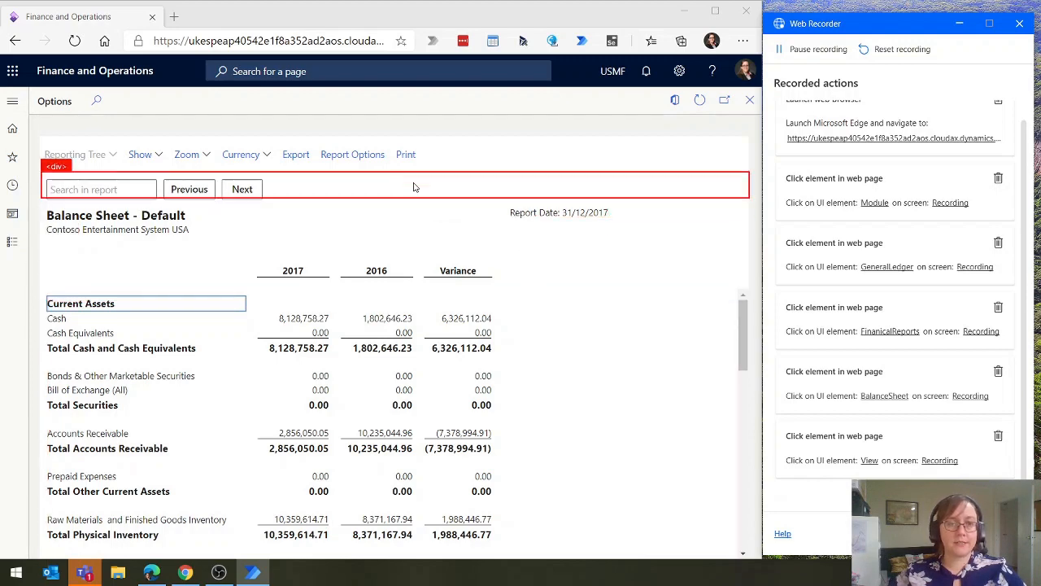
pyautogui.click(282, 161)
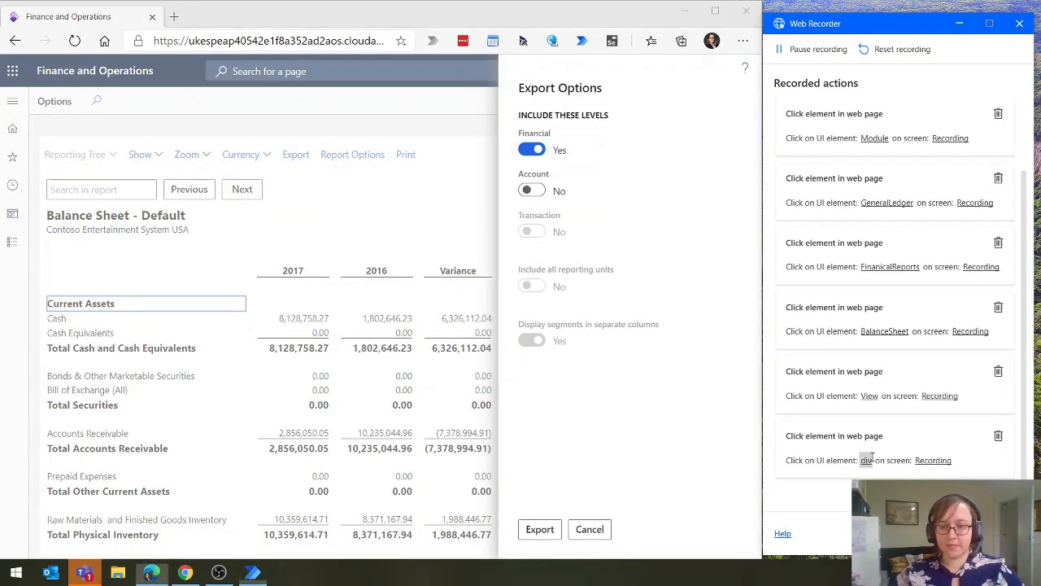
pyautogui.doubleClick(870, 460)
pyautogui.write('Export')
pyautogui.press('Return')
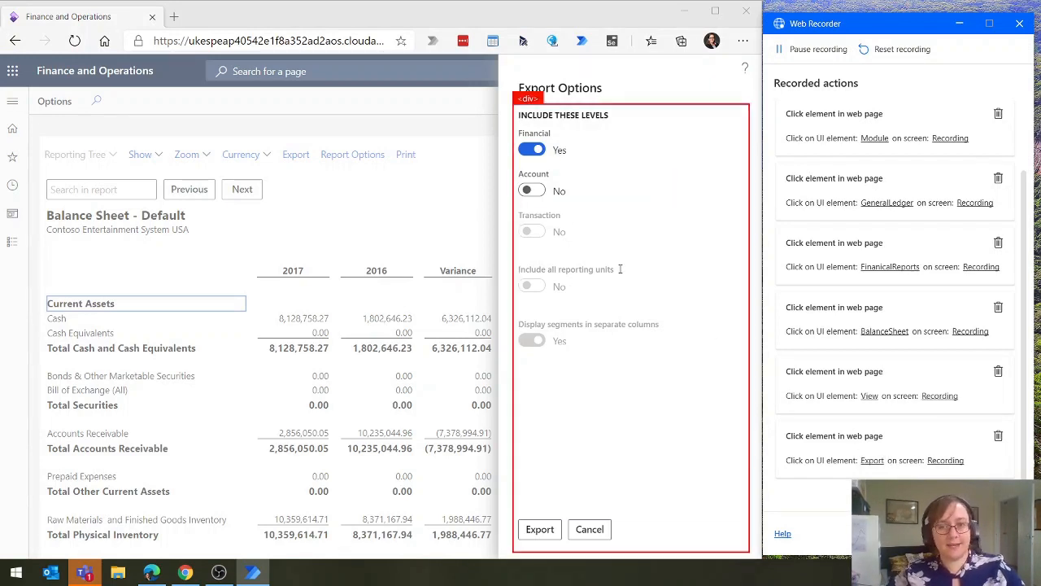
# Record including the Account level in the export options and rename the captured UI element Account
pyautogui.click(533, 190)
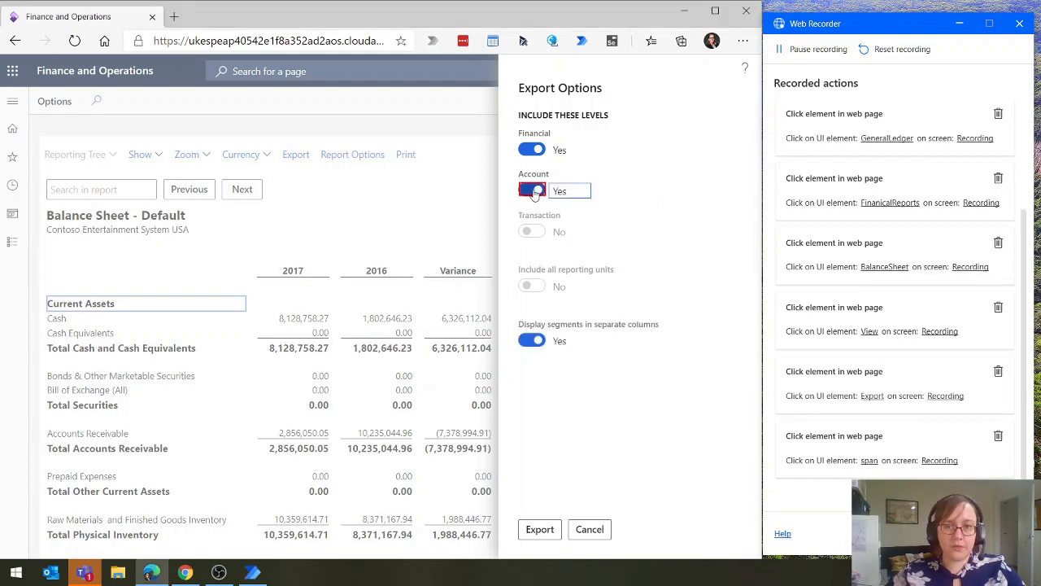
pyautogui.click(869, 460)
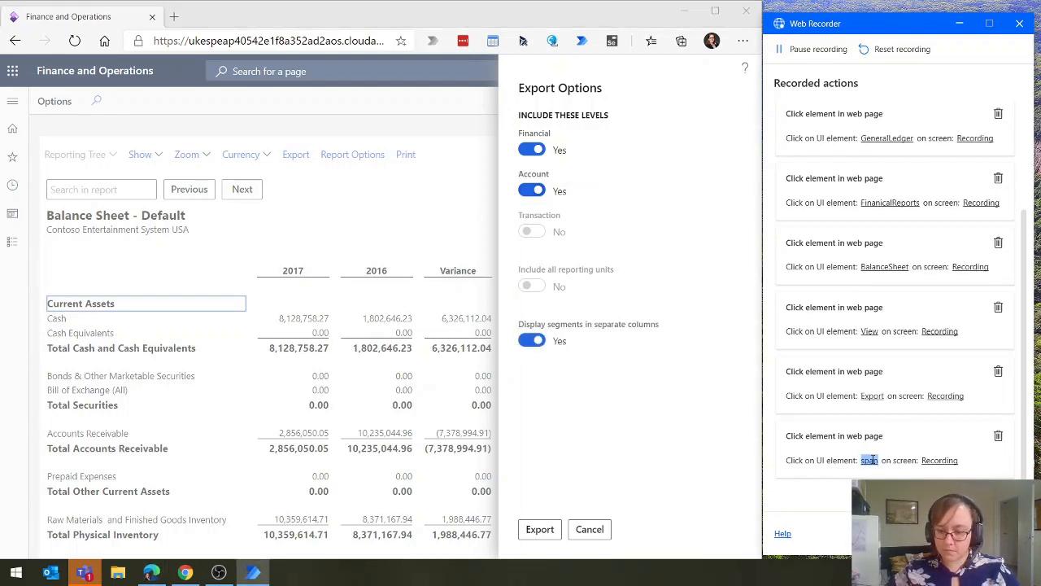
pyautogui.write('Account')
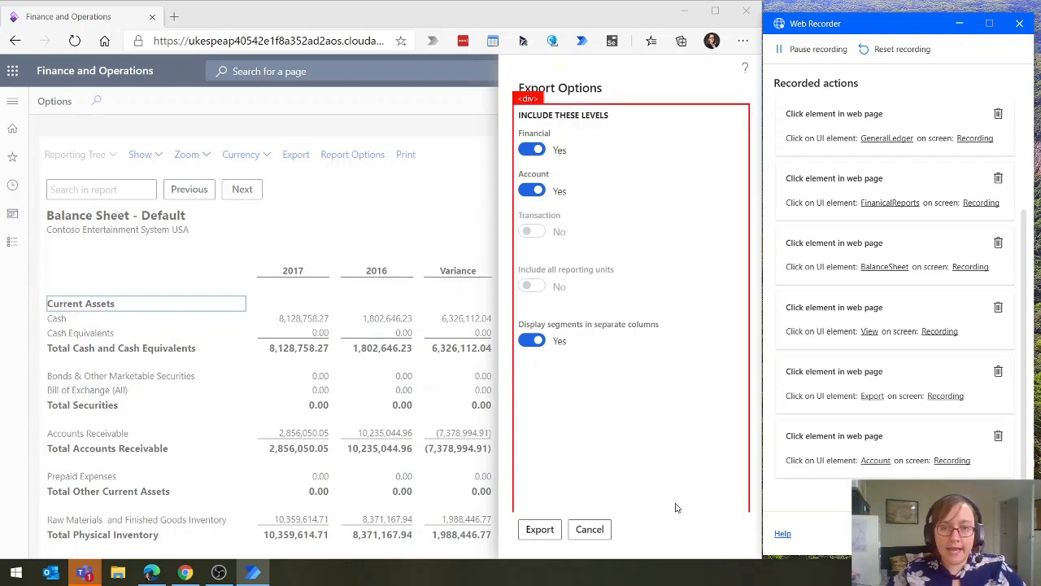
# Record confirming the export options and rename the captured button element Export
pyautogui.click(534, 537)
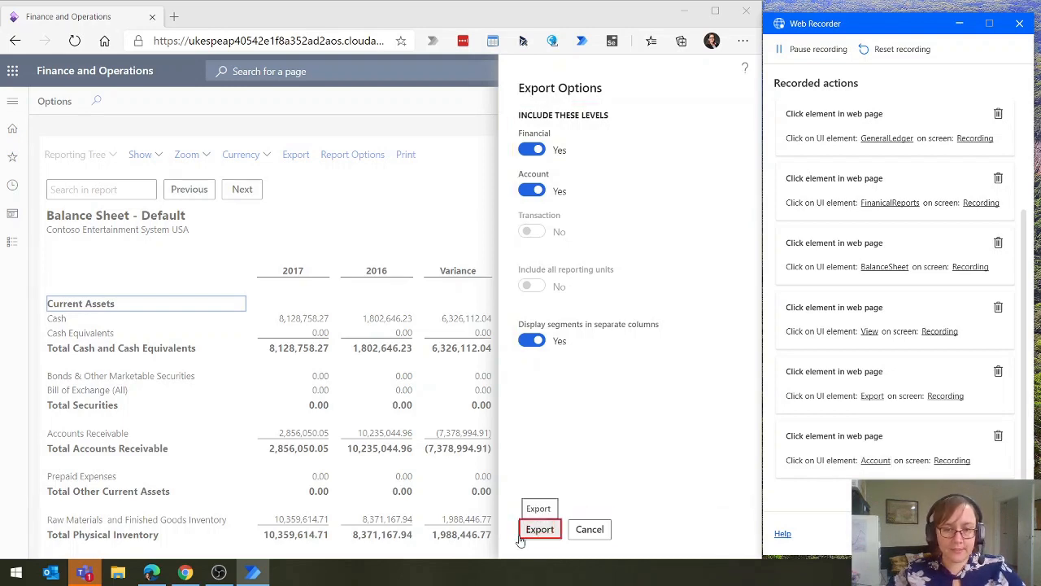
pyautogui.click(874, 461)
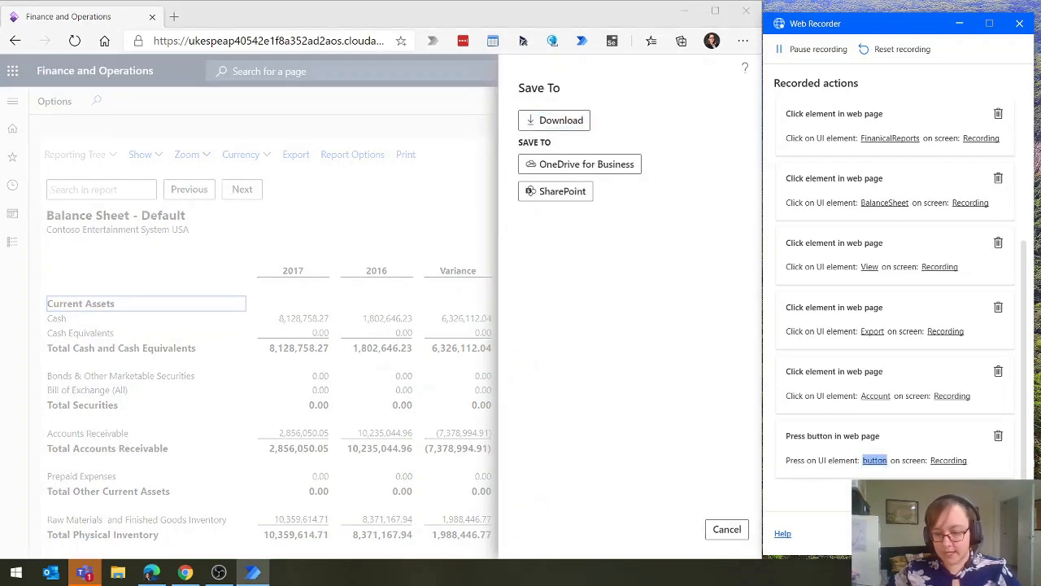
pyautogui.write('Export')
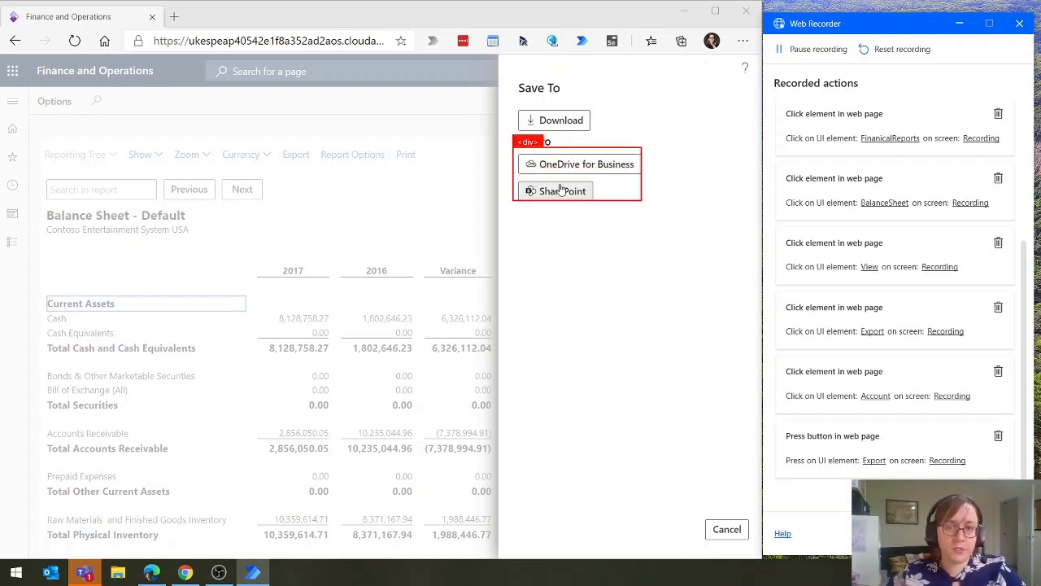
# Record choosing SharePoint as the save destination and rename the captured button element Sharepoint
pyautogui.click(537, 203)
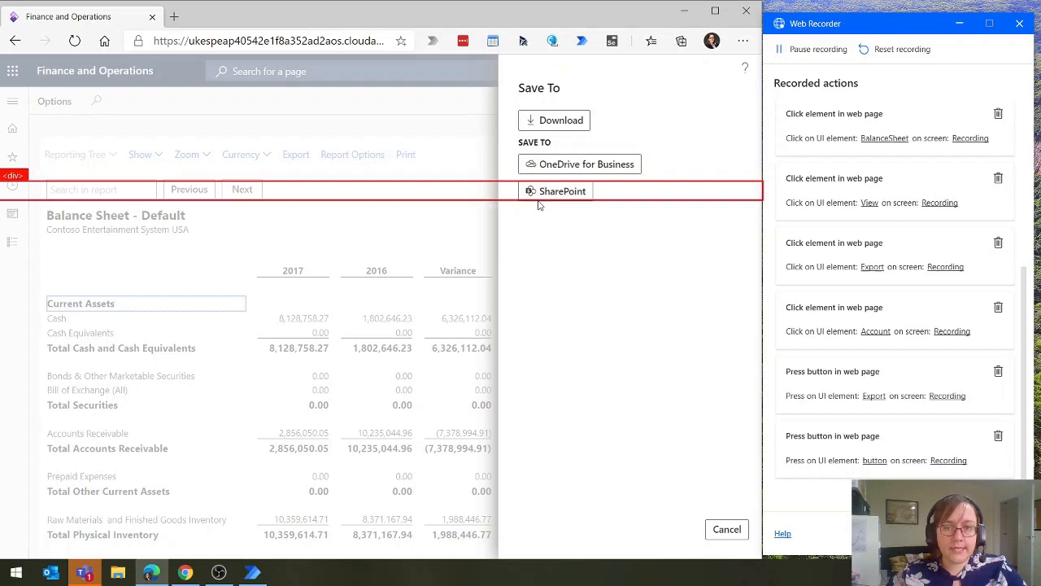
pyautogui.click(874, 460)
pyautogui.write('Sharep')
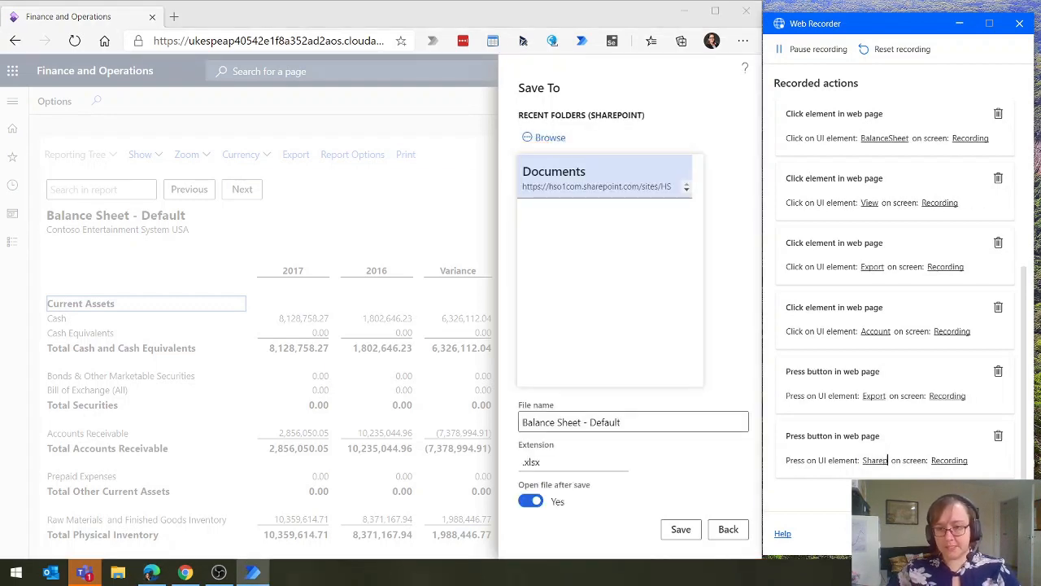
pyautogui.write('oint')
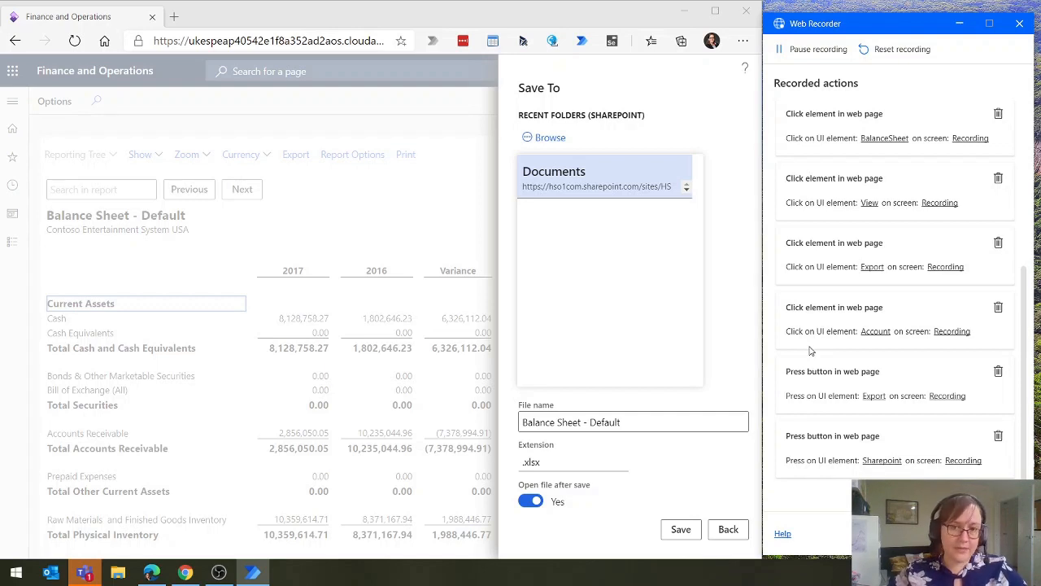
# Record setting the file name to CustomReportName and turning off opening the file after save, renaming the captured toggle element Open
pyautogui.click(618, 422)
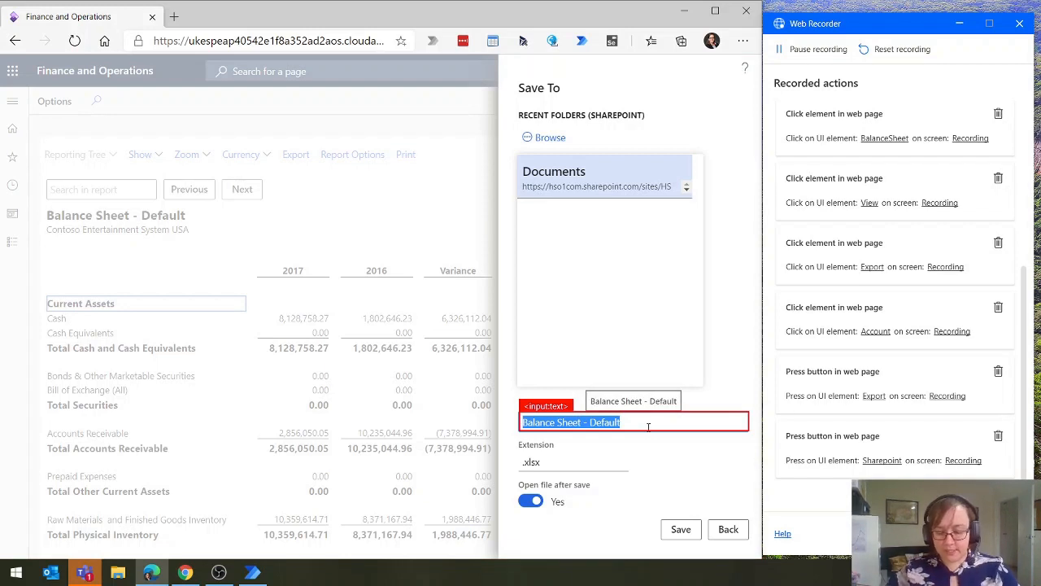
pyautogui.write('CustomReportName')
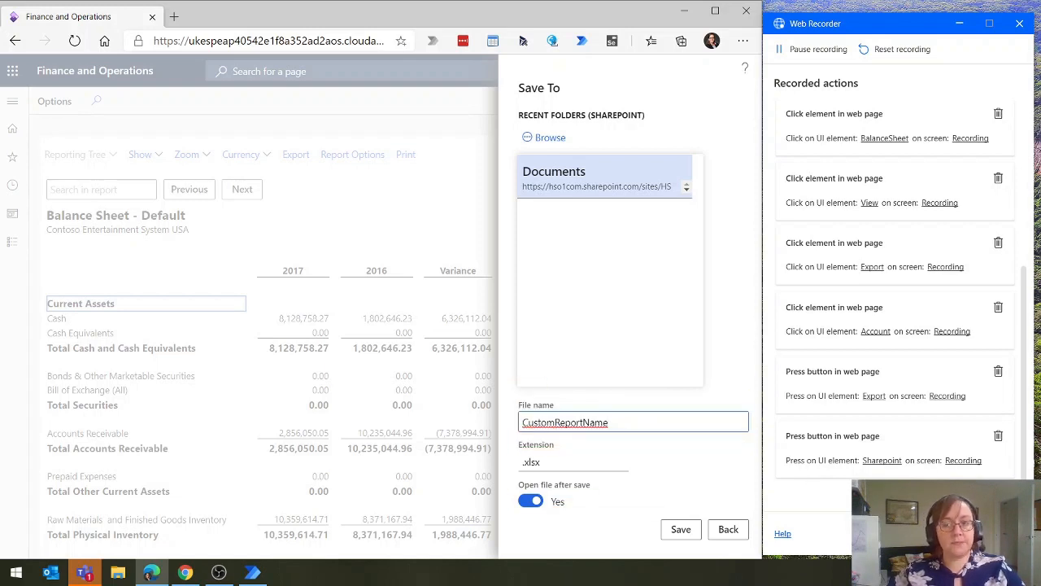
pyautogui.click(530, 501)
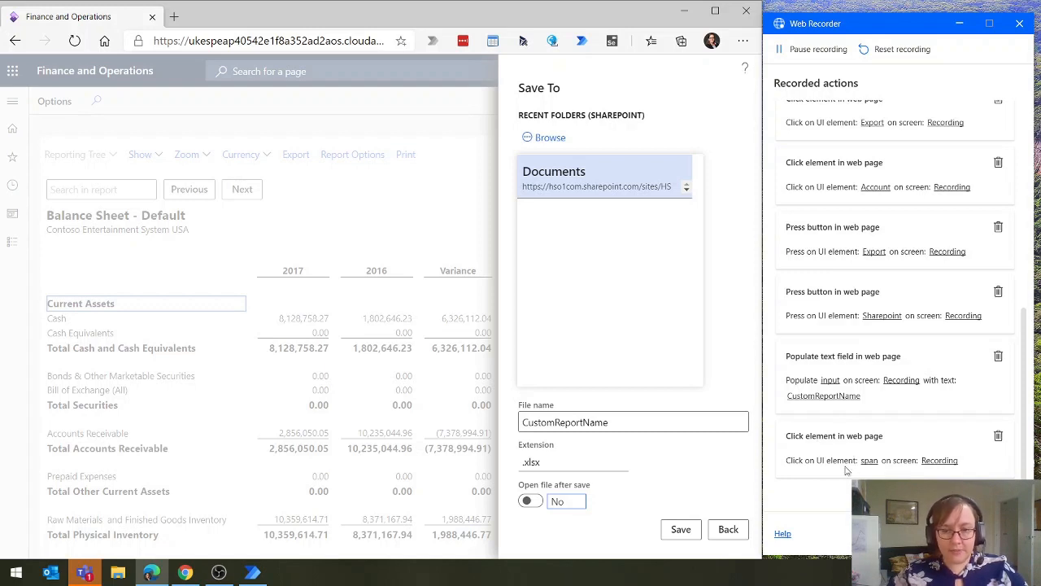
pyautogui.doubleClick(869, 460)
pyautogui.write('Open')
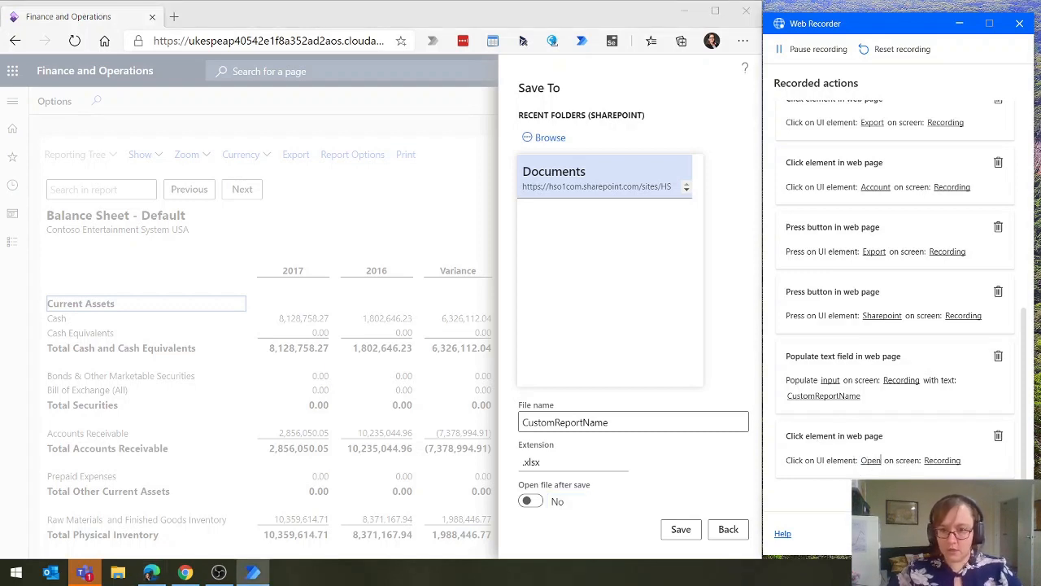
# Record saving the report, rename the captured button element Save, and finish the web recording
pyautogui.click(672, 537)
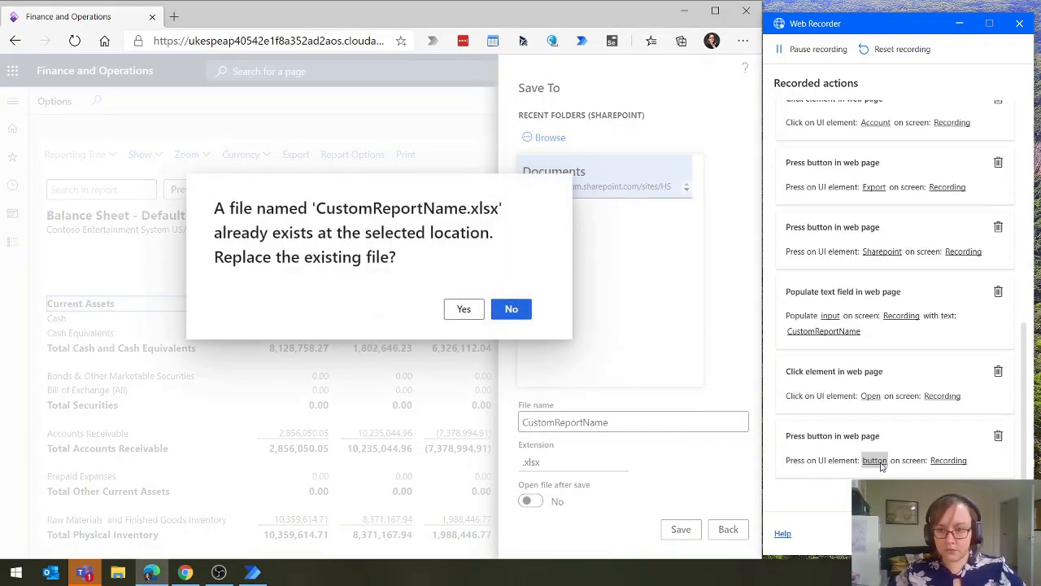
pyautogui.doubleClick(877, 462)
pyautogui.write('Save')
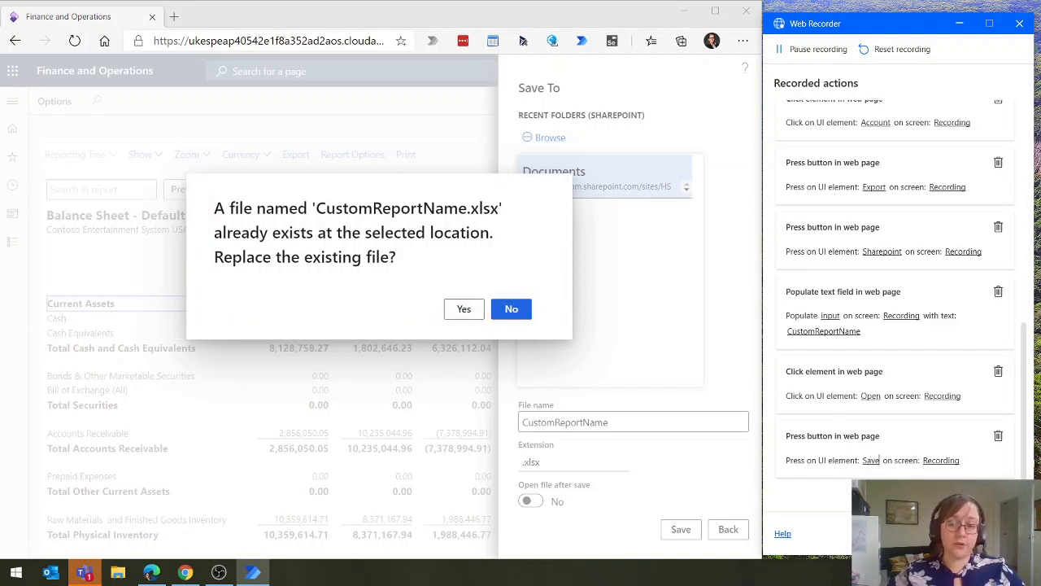
pyautogui.click(922, 534)
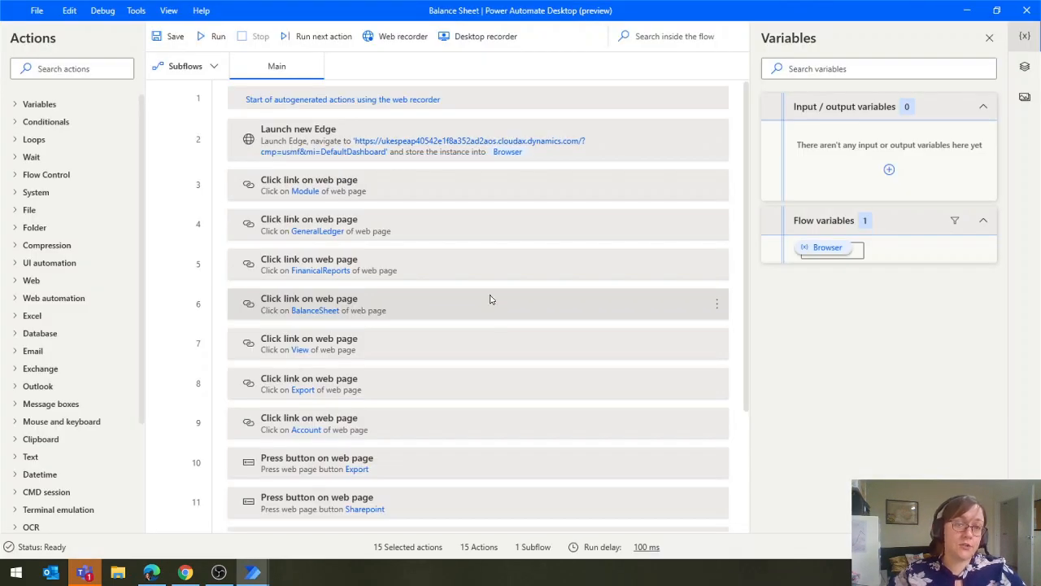
# Start a new input variable for the flow and name it BalanceSheetReport
pyautogui.scroll(-3, 488, 456)
pyautogui.scroll(2, 489, 458)
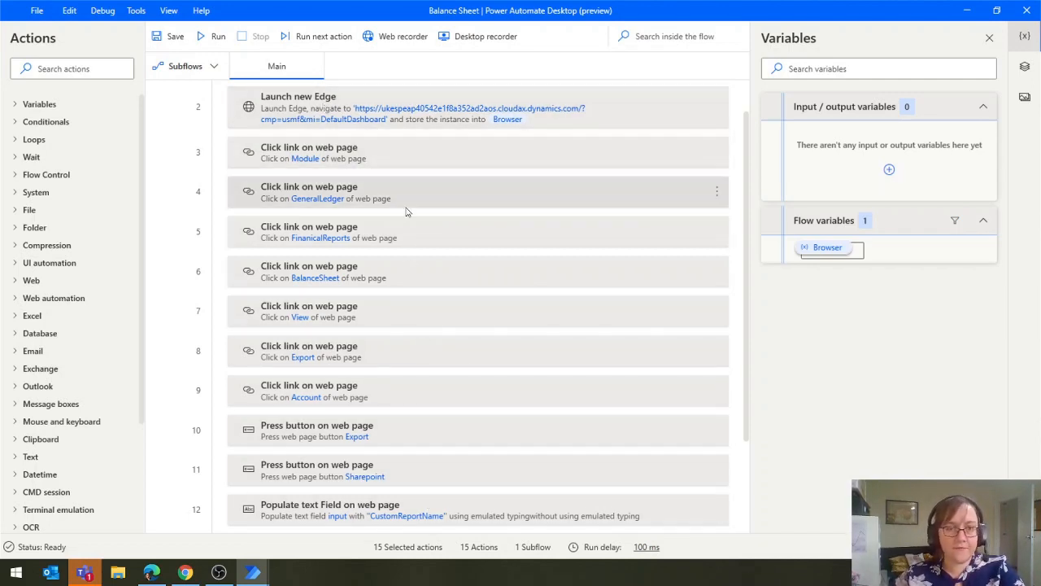
pyautogui.scroll(-3, 526, 383)
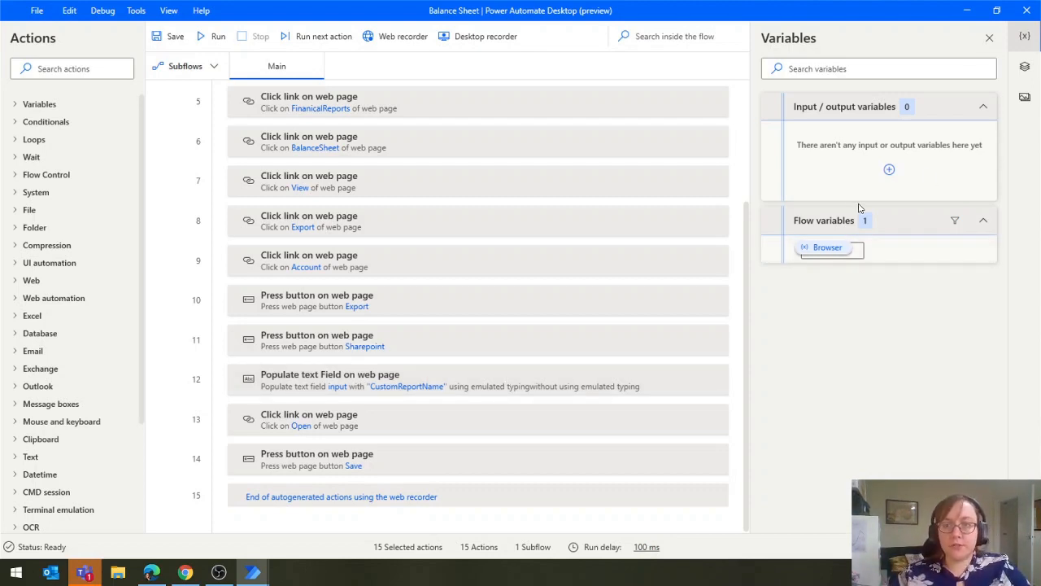
pyautogui.click(890, 173)
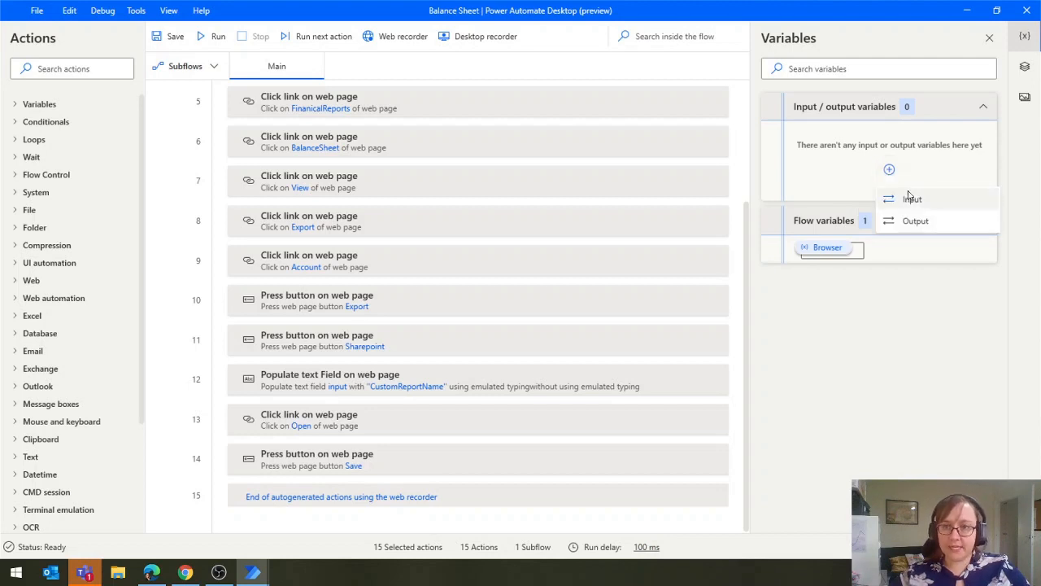
pyautogui.click(909, 200)
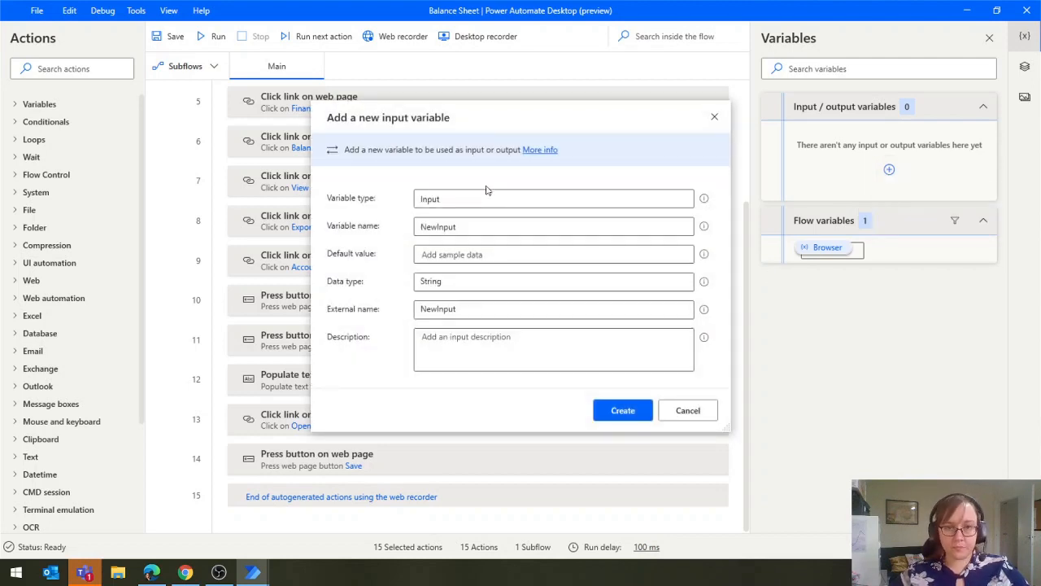
pyautogui.click(480, 226)
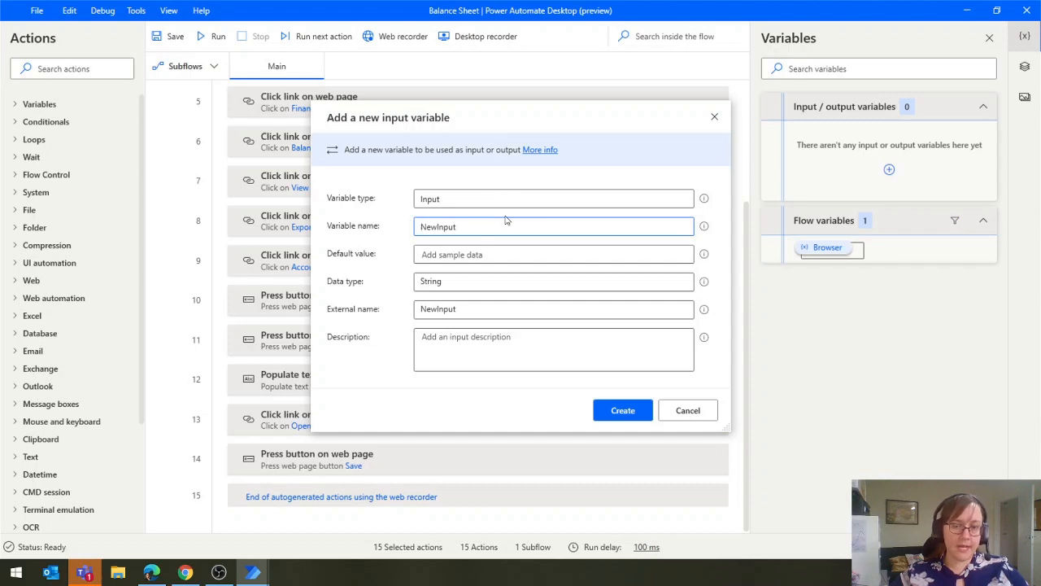
pyautogui.write('BalanceSheetRe')
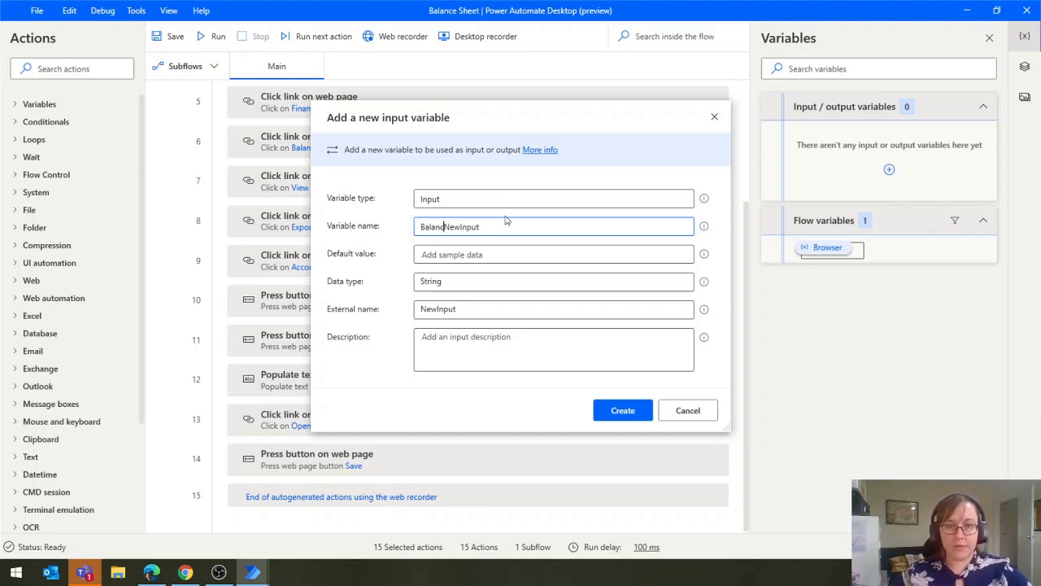
pyautogui.write('port')
pyautogui.hotkey('shift', 'End')
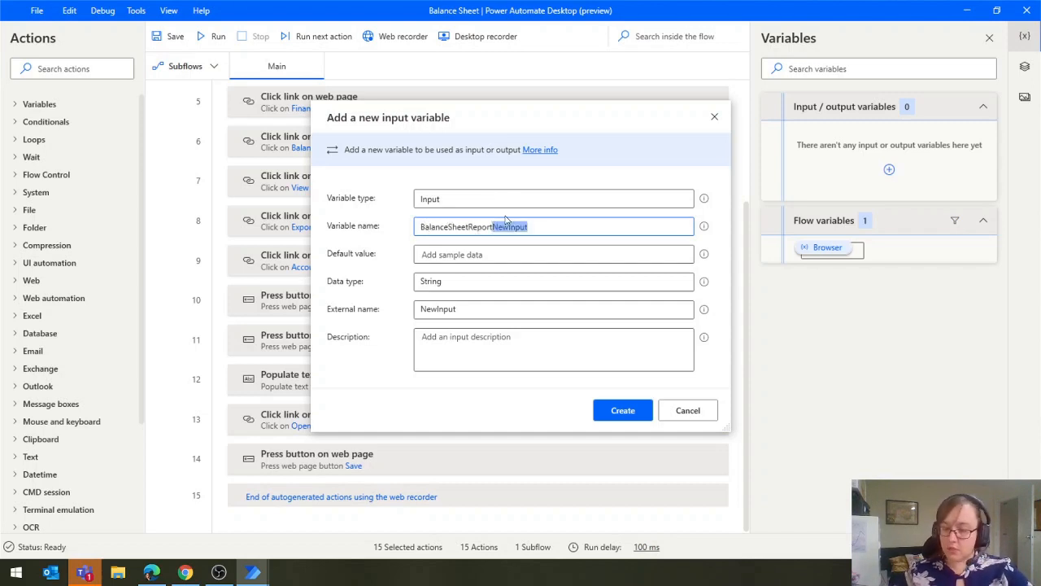
pyautogui.write('ort')
pyautogui.hotkey('ctrl', 'a')
pyautogui.hotkey('ctrl', 'c')
pyautogui.press('Tab')
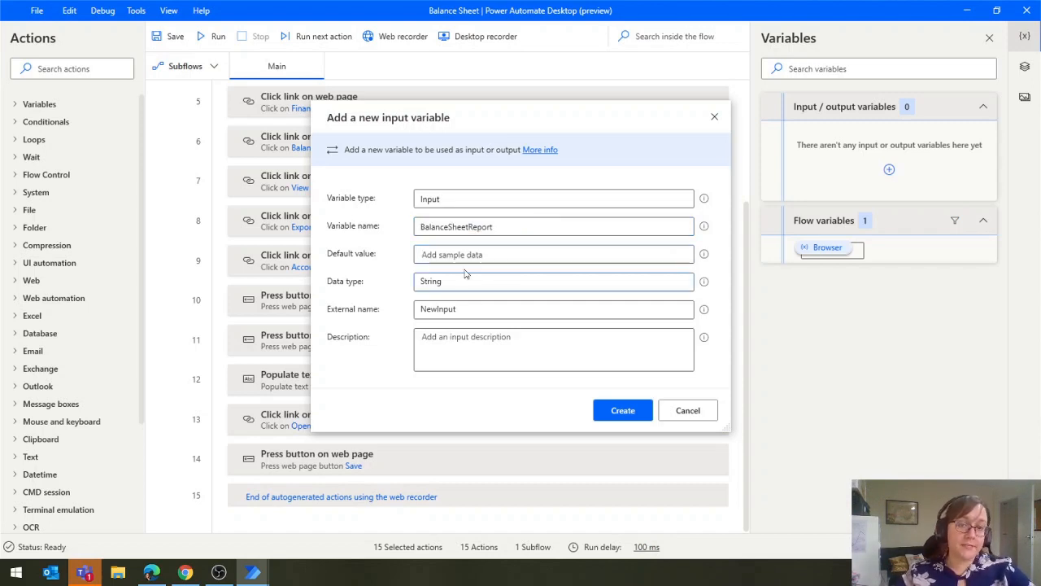
# Set the input variable's default value, external name and description to BalanceSheetReport and create the variable
pyautogui.hotkey('ctrl', 'v')
pyautogui.click(459, 310)
pyautogui.hotkey('ctrl', 'v')
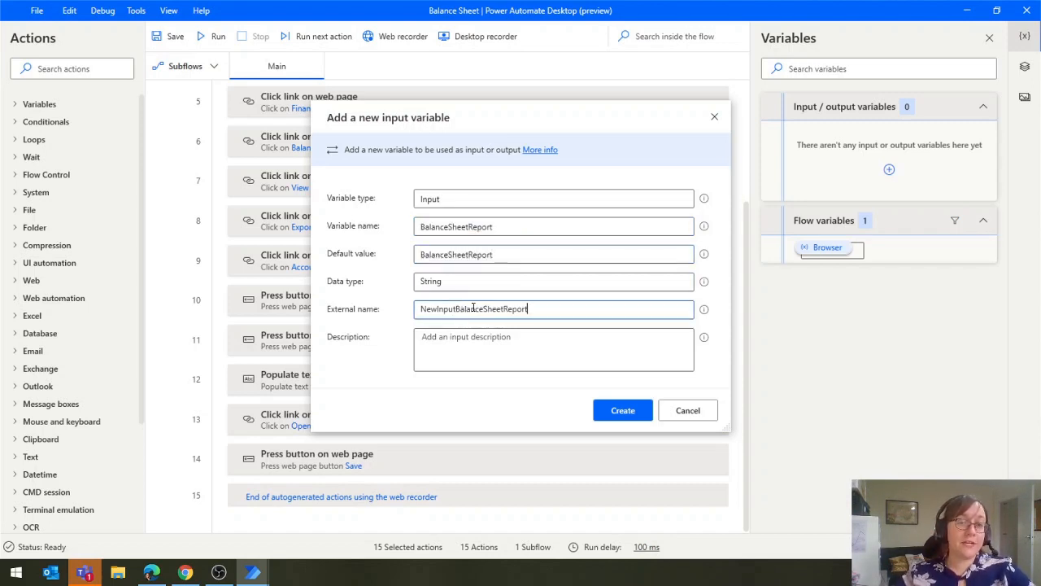
pyautogui.hotkey('ctrl', 'a')
pyautogui.hotkey('ctrl', 'v')
pyautogui.press('Tab')
pyautogui.hotkey('ctrl', 'v')
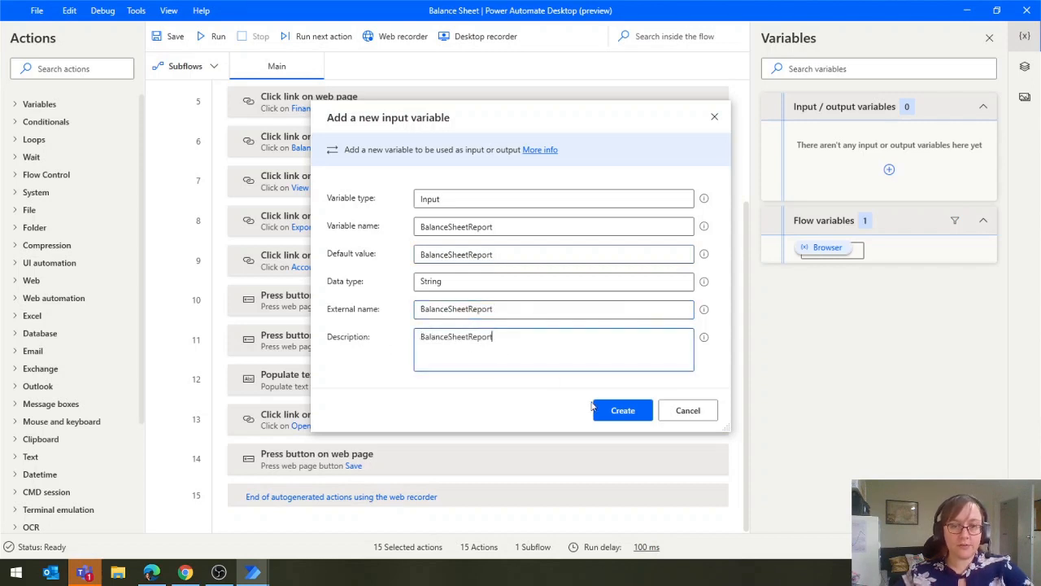
pyautogui.click(616, 409)
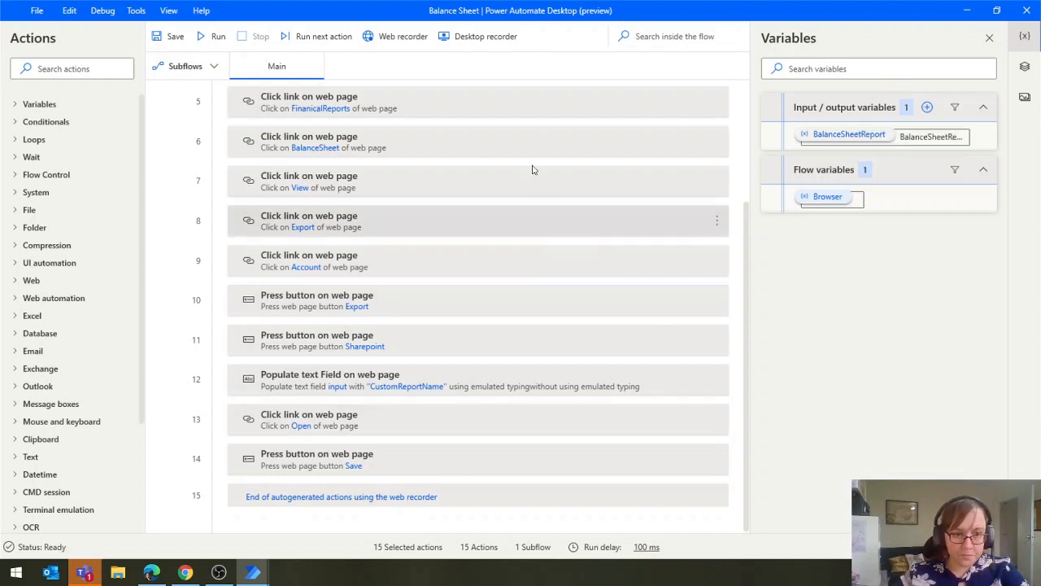
# Replace the fixed text in the Populate text field action with the BalanceSheetReport variable and save the action
pyautogui.click(533, 378)
pyautogui.click(716, 382)
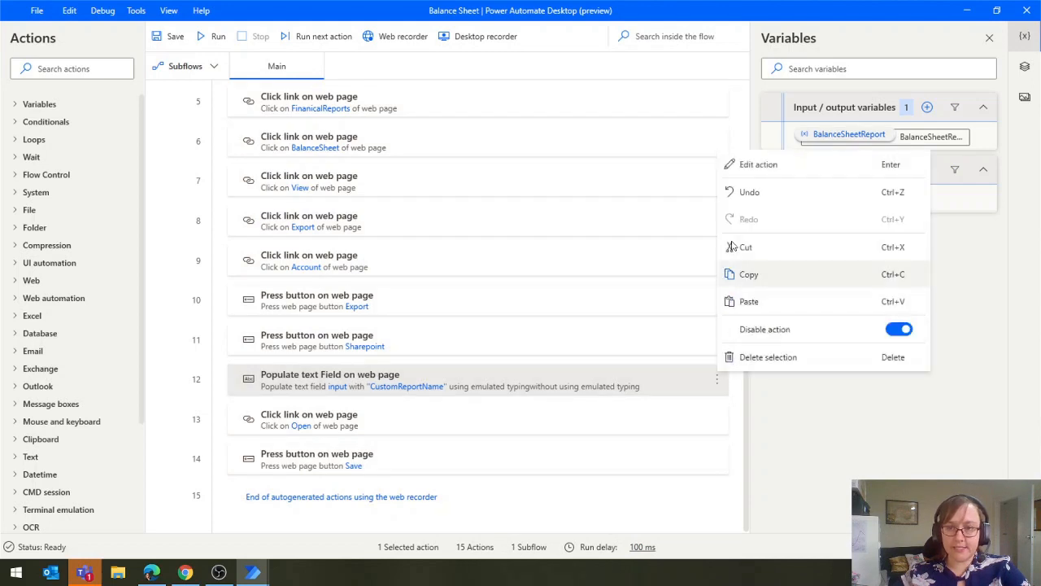
pyautogui.click(737, 171)
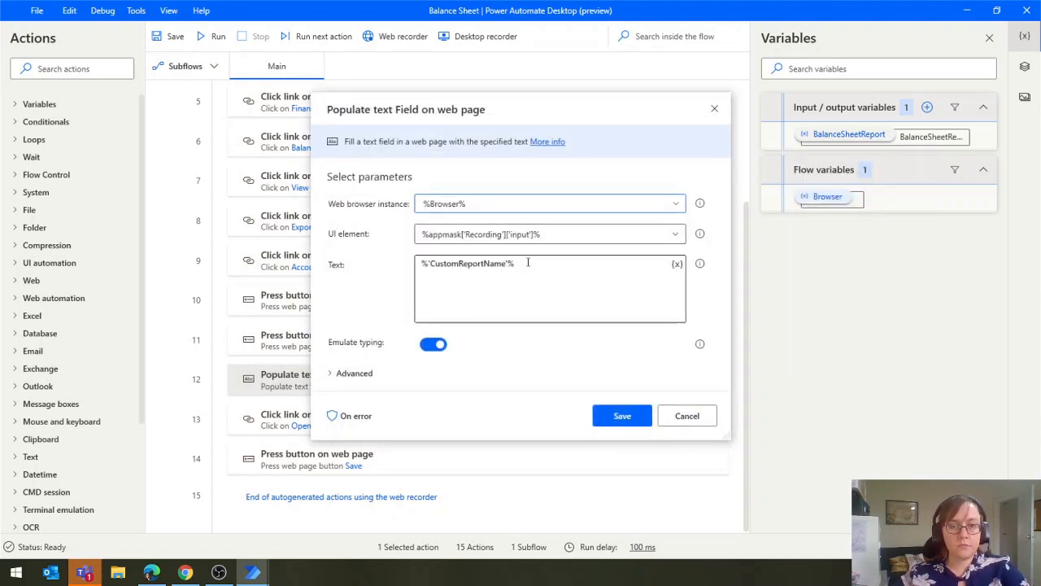
pyautogui.click(523, 269)
pyautogui.hotkey('ctrl', 'a')
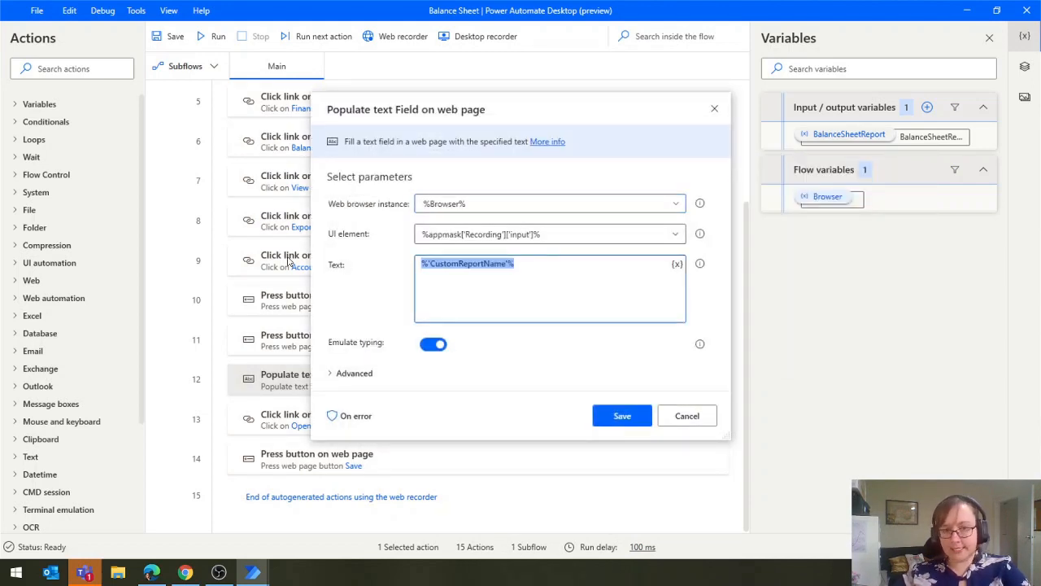
pyautogui.press('BackSpace')
pyautogui.click(677, 265)
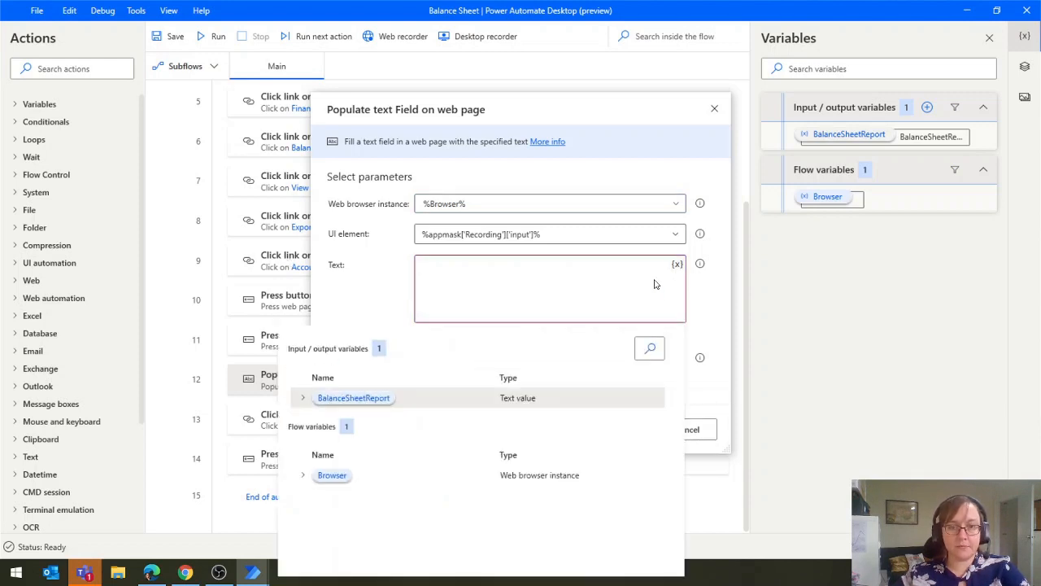
pyautogui.click(366, 398)
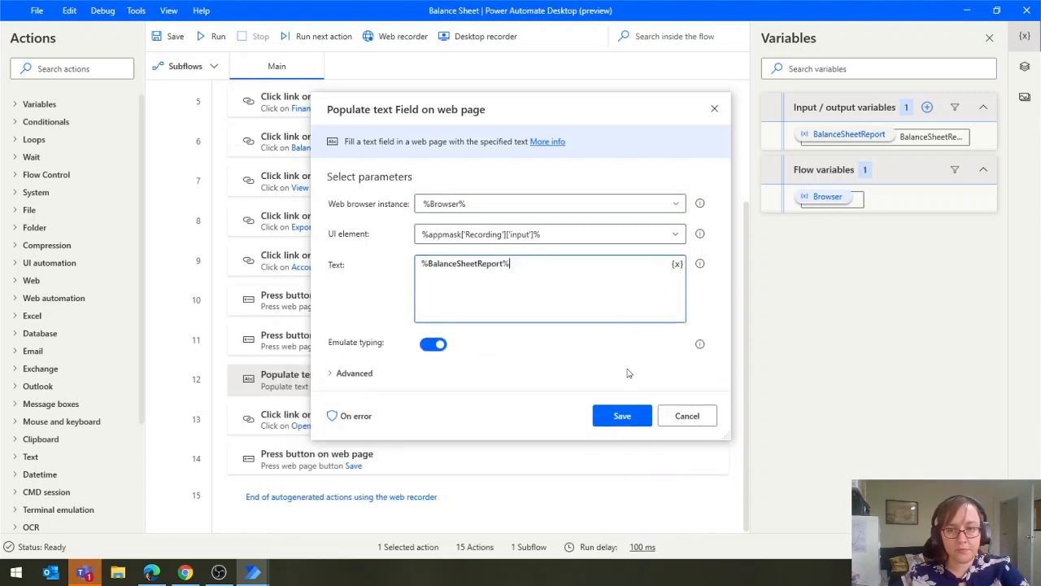
pyautogui.click(622, 416)
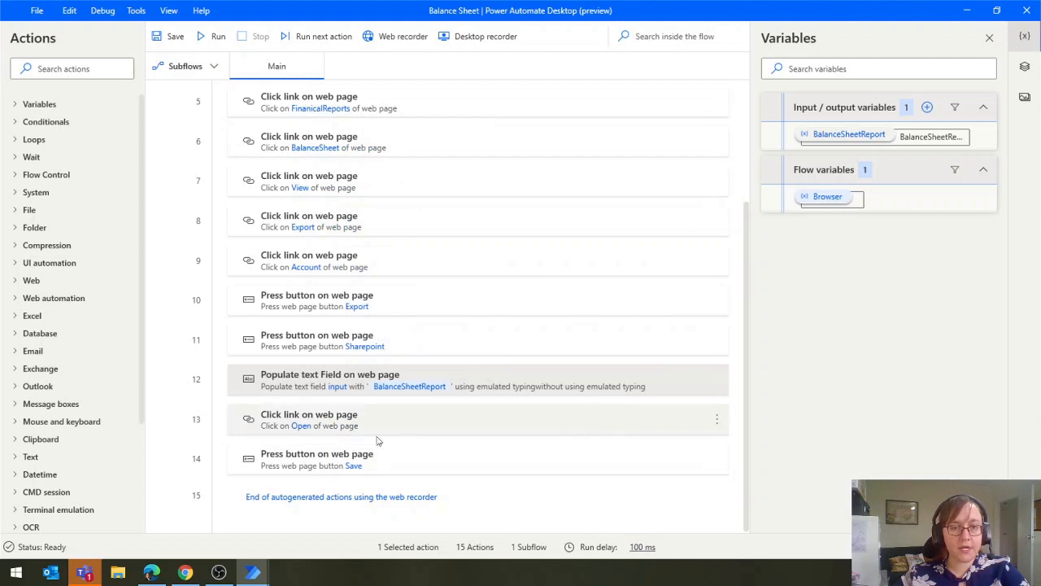
pyautogui.scroll(1, 456, 211)
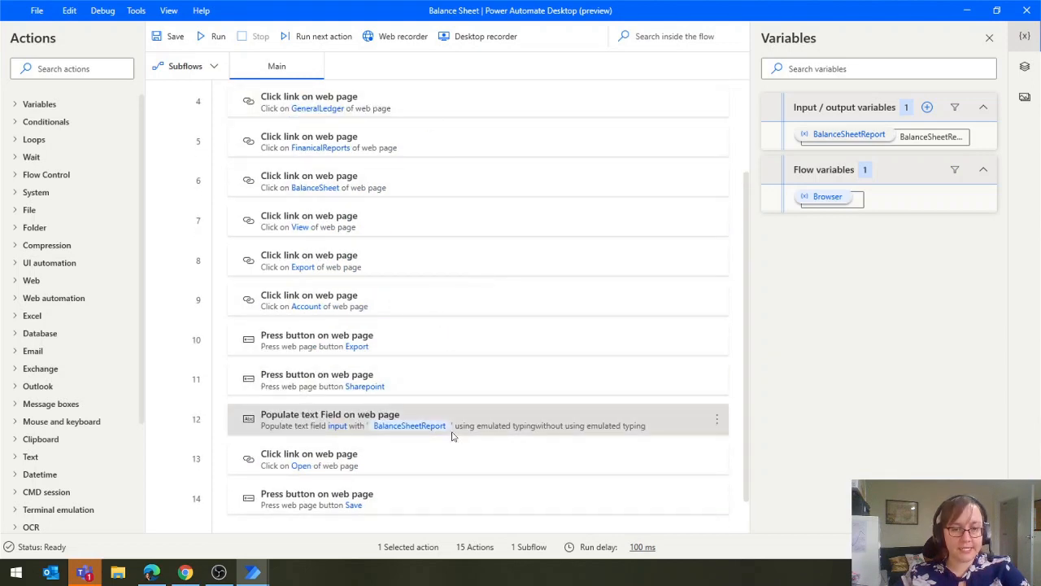
pyautogui.scroll(-1, 386, 459)
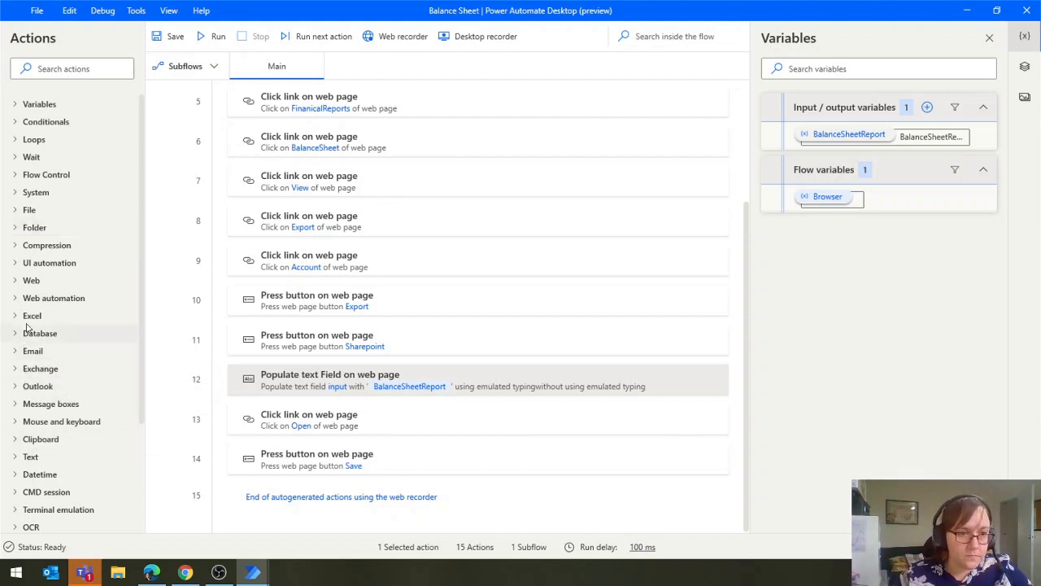
# Add a Close web browser action for the %Browser% instance at the end of the flow
pyautogui.click(17, 298)
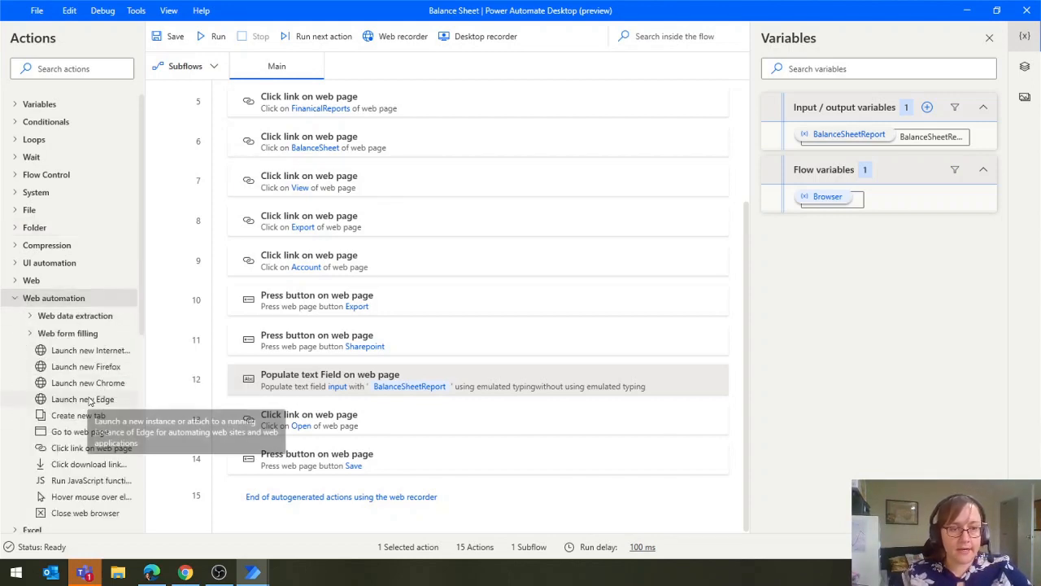
pyautogui.scroll(-2, 79, 417)
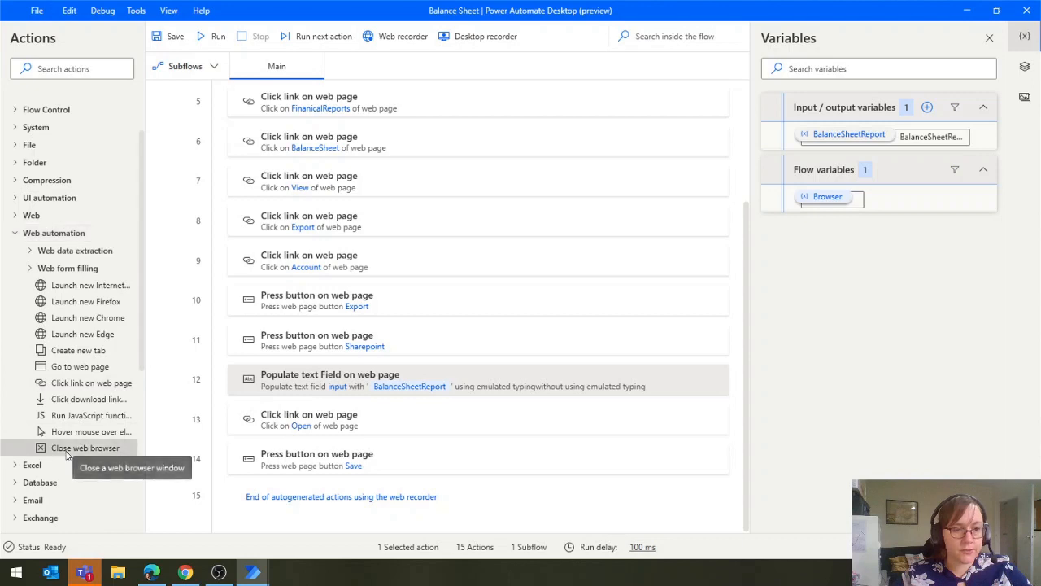
pyautogui.moveTo(81, 447); pyautogui.dragTo(336, 521)
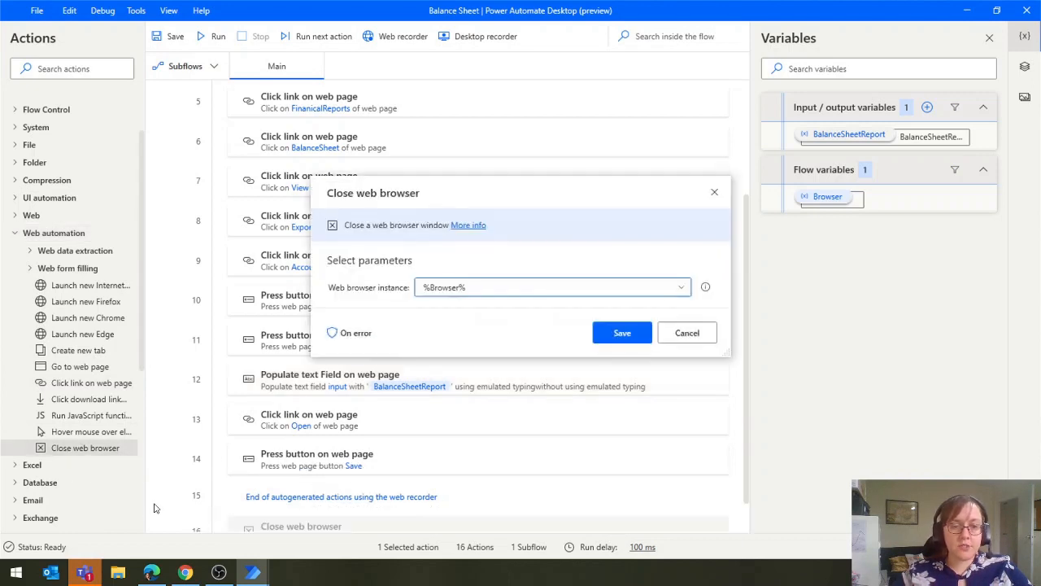
pyautogui.click(638, 342)
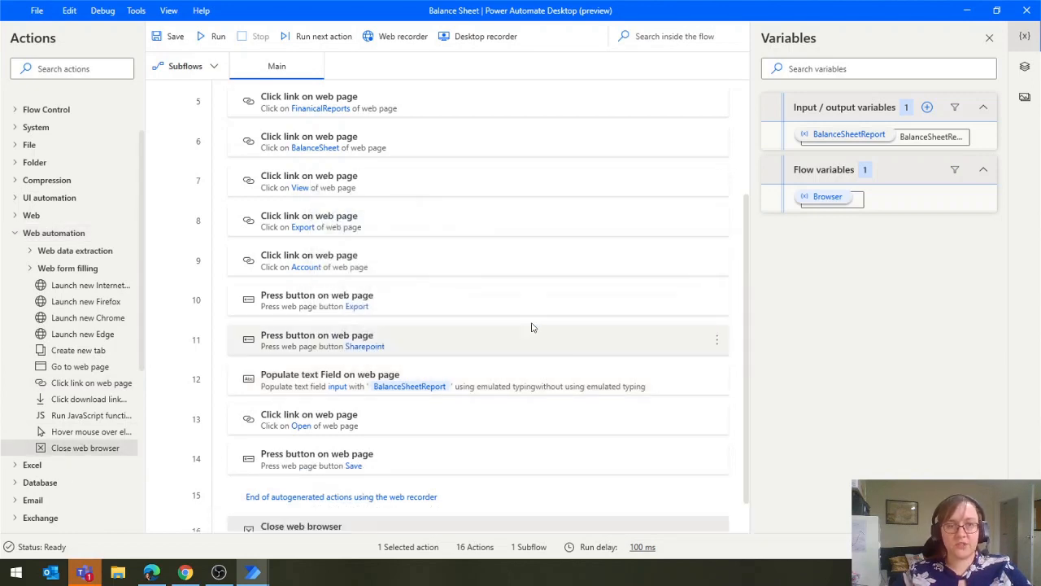
# Check the advanced settings of the Export link action and insert a 3-second Wait action just before it
pyautogui.scroll(2, 481, 273)
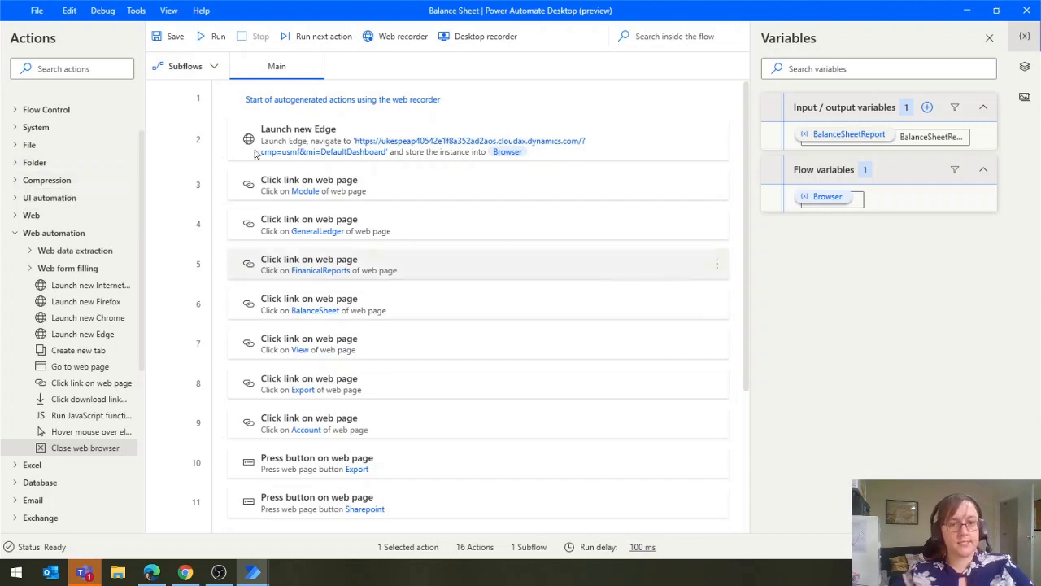
pyautogui.scroll(2, 57, 210)
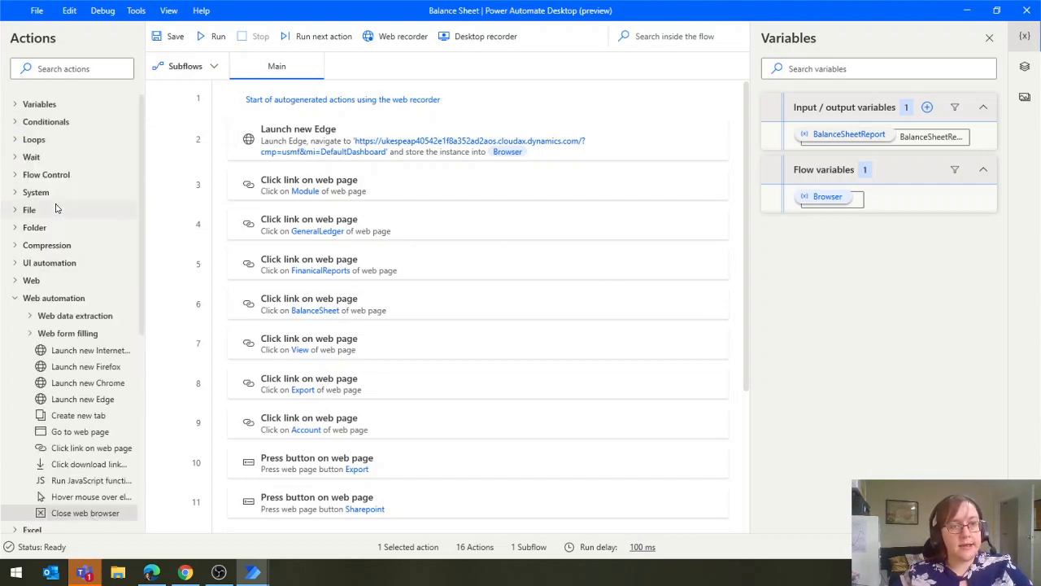
pyautogui.click(13, 158)
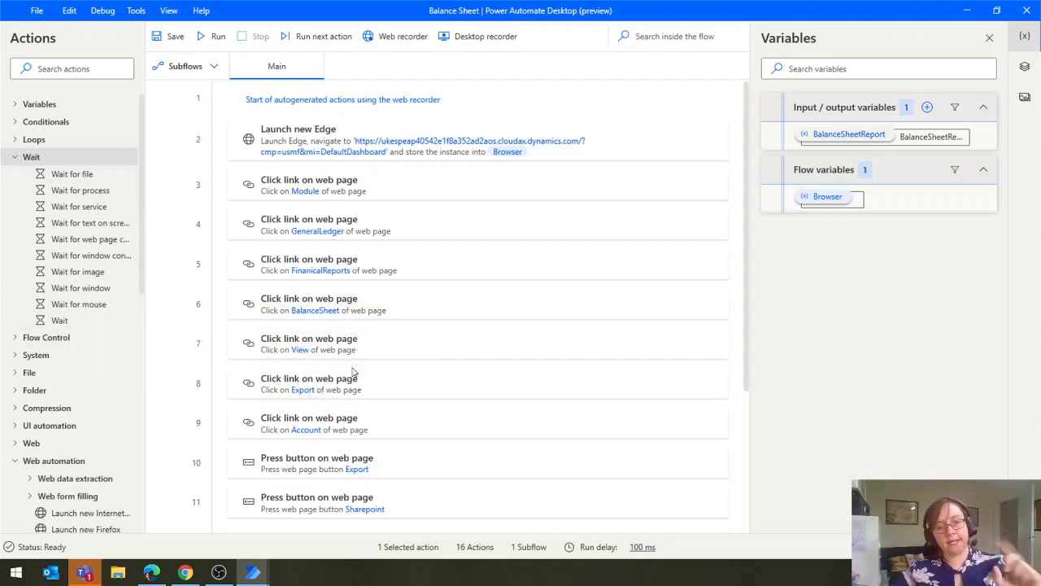
pyautogui.doubleClick(389, 389)
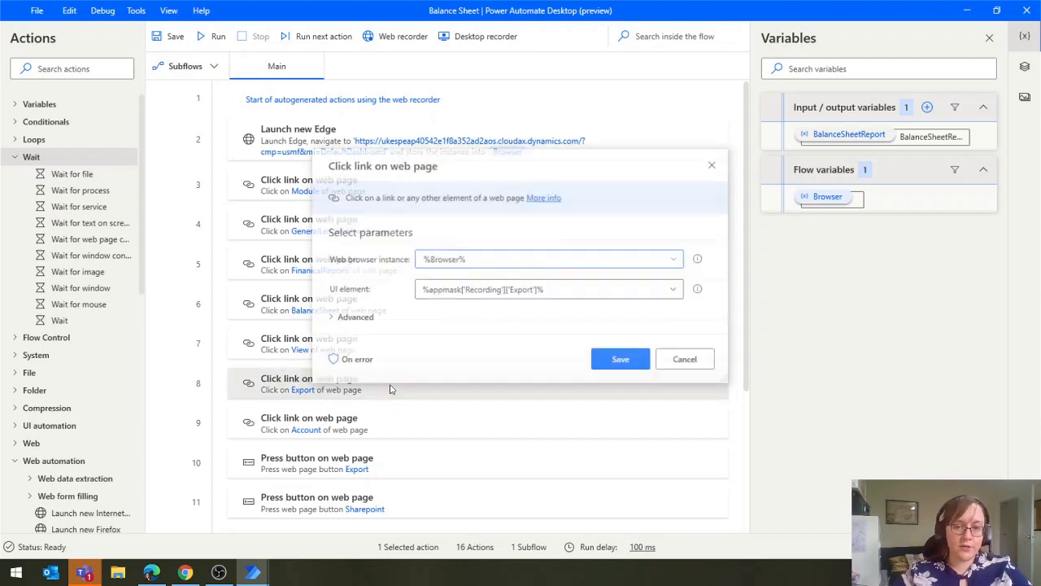
pyautogui.click(342, 318)
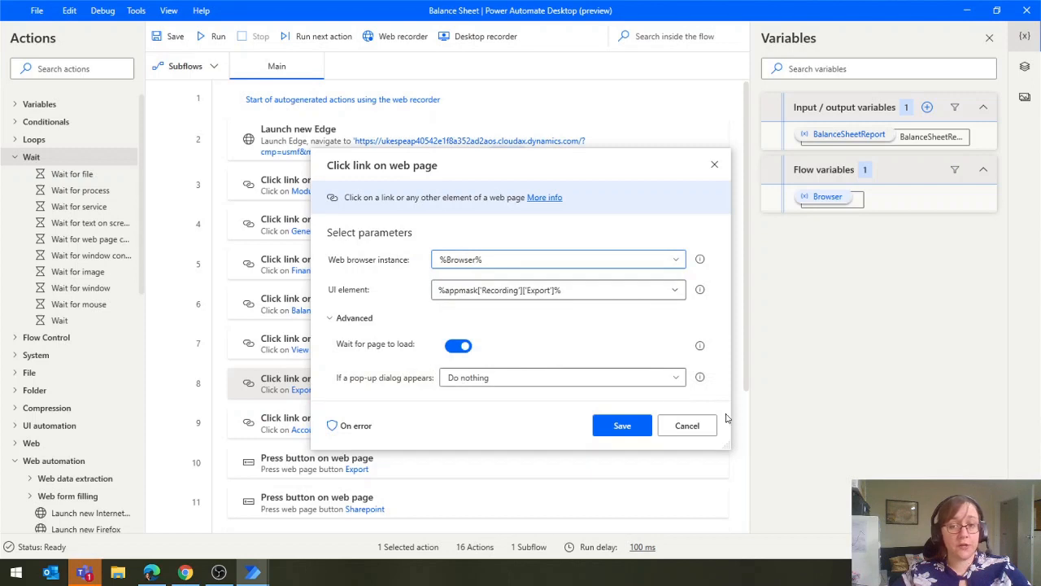
pyautogui.click(693, 427)
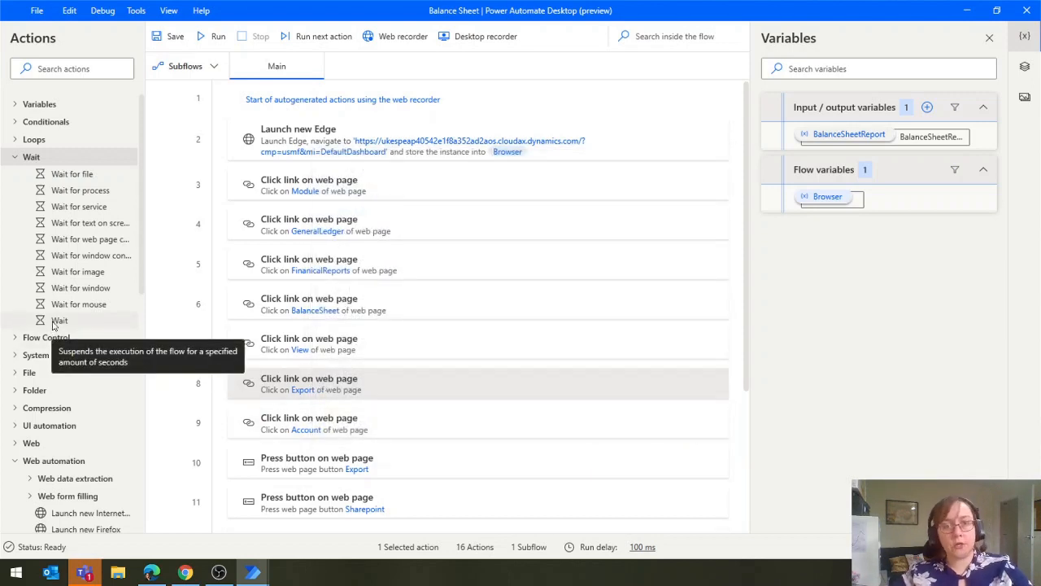
pyautogui.moveTo(54, 325); pyautogui.dragTo(285, 364)
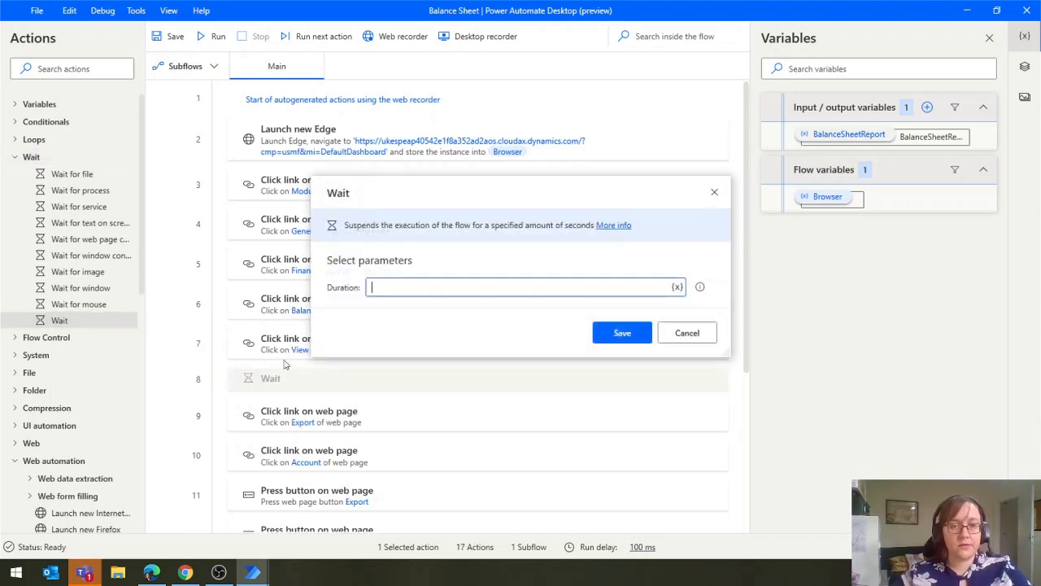
pyautogui.write('3')
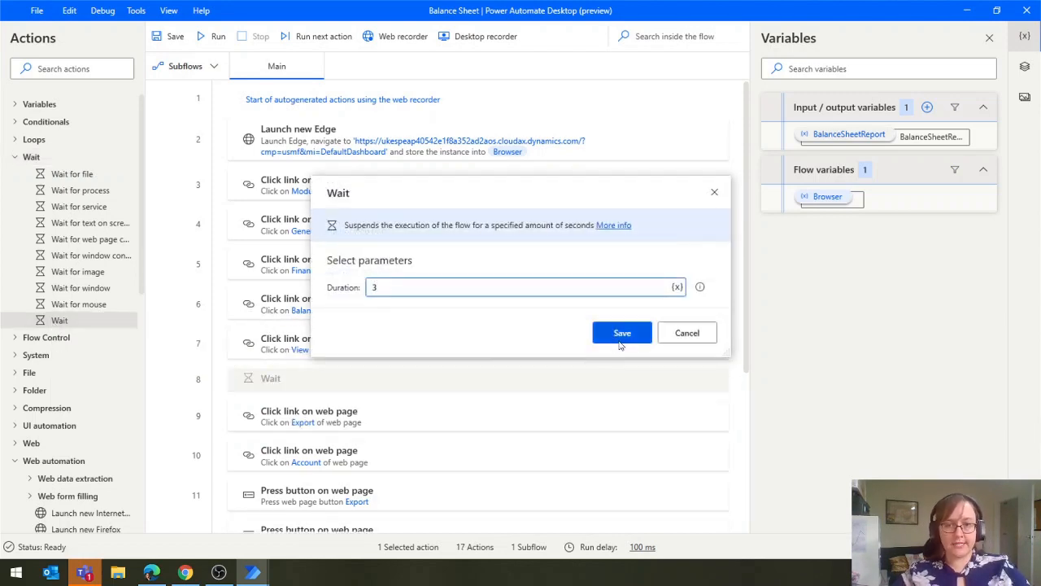
pyautogui.click(620, 339)
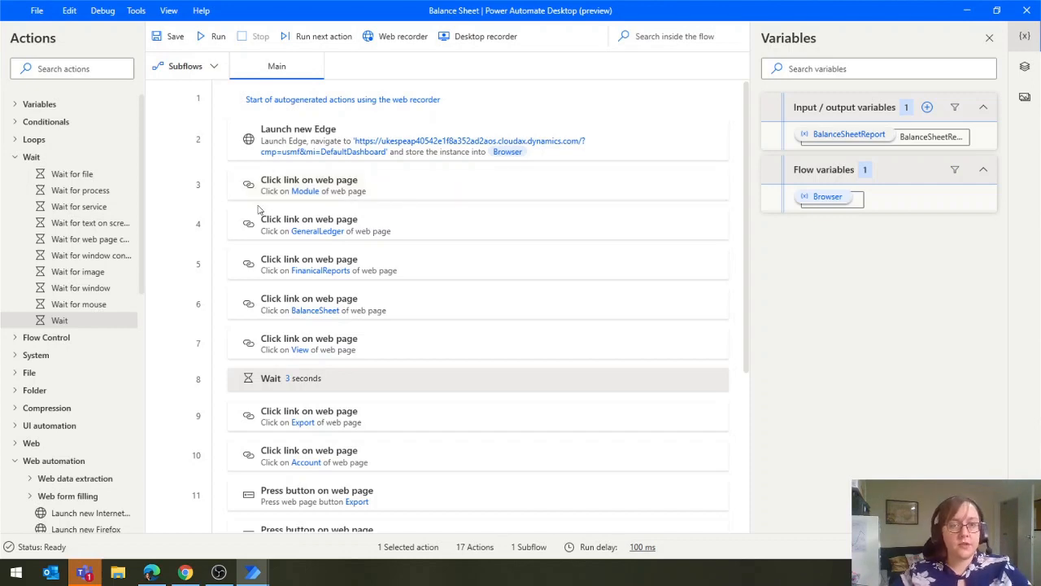
# Enable retry on error for the Module link action, 1 time at a 2-second interval, and save the action
pyautogui.doubleClick(432, 195)
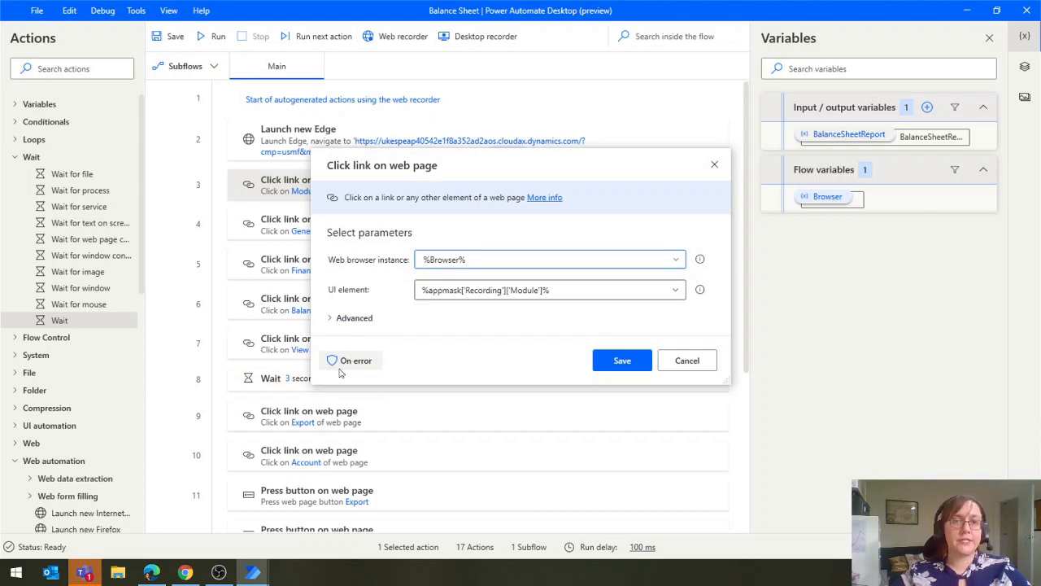
pyautogui.click(350, 360)
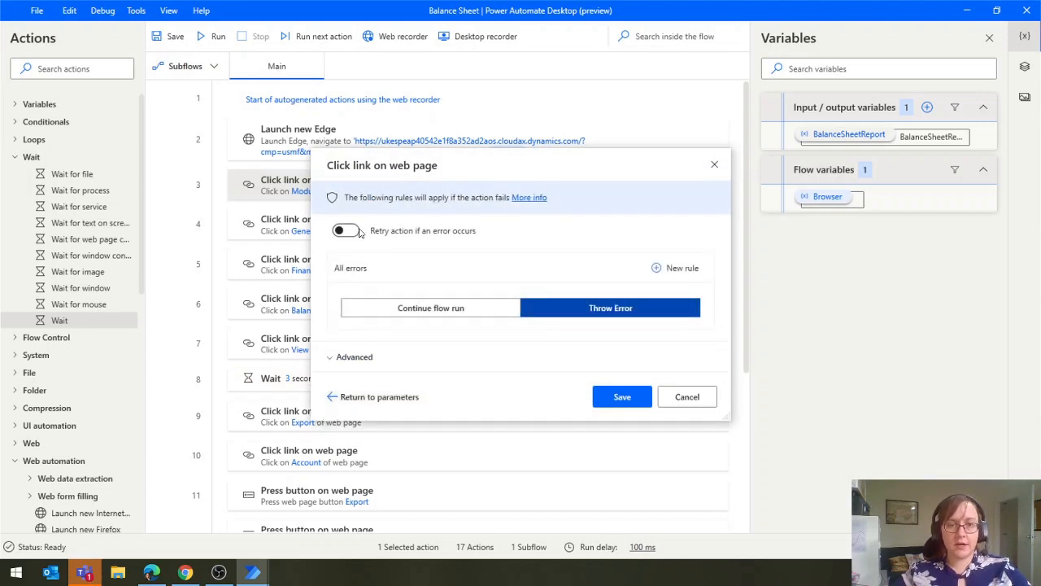
pyautogui.click(346, 231)
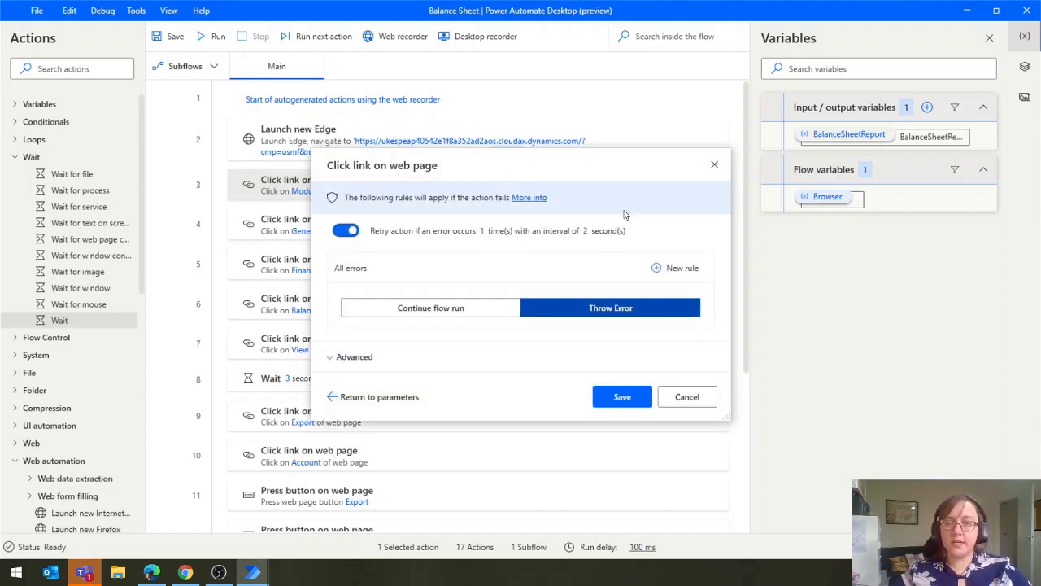
pyautogui.click(622, 398)
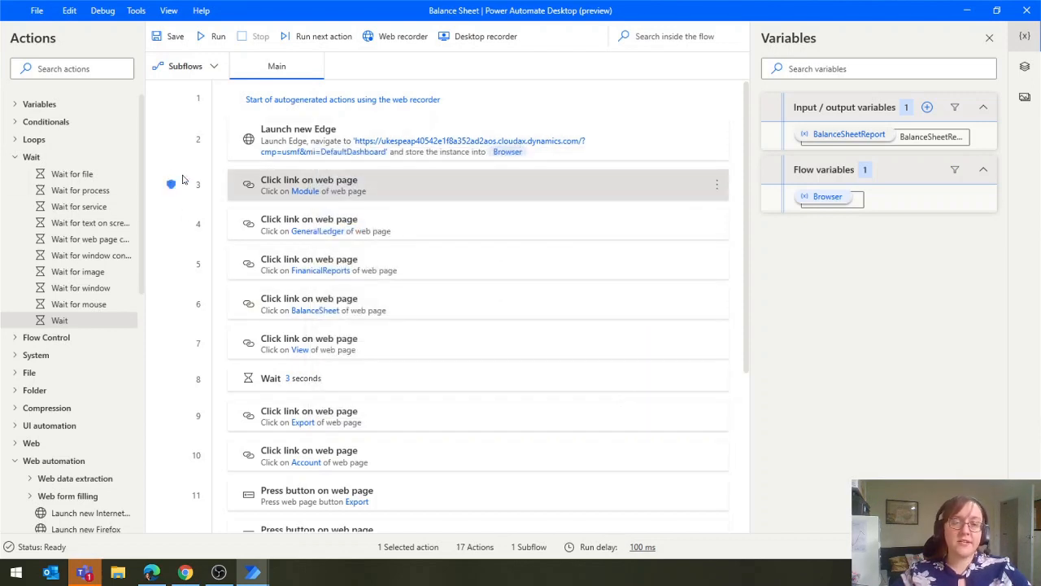
# Save the Balance Sheet flow and close its designer
pyautogui.scroll(-3, 382, 374)
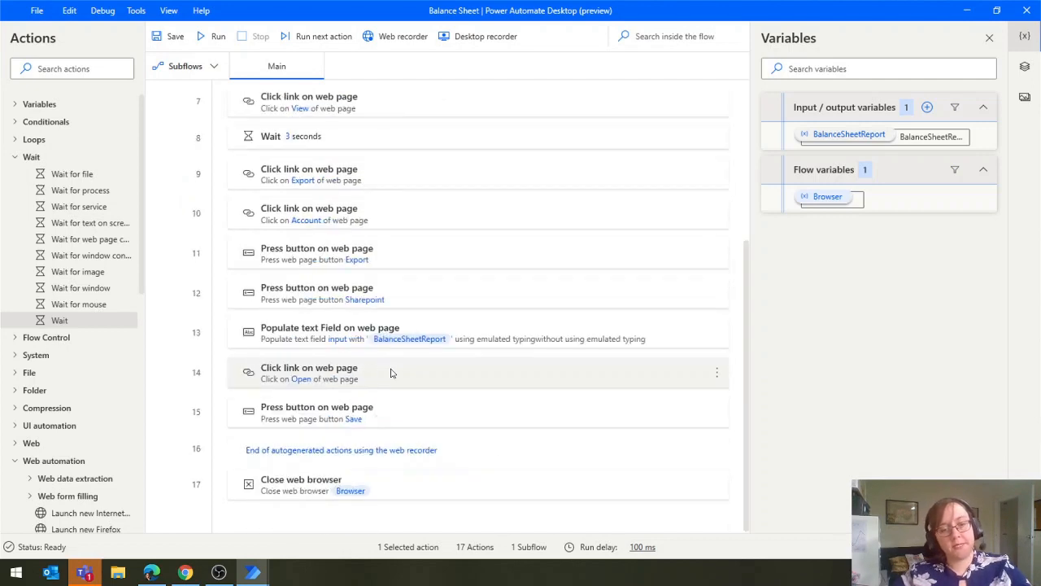
pyautogui.scroll(3, 479, 479)
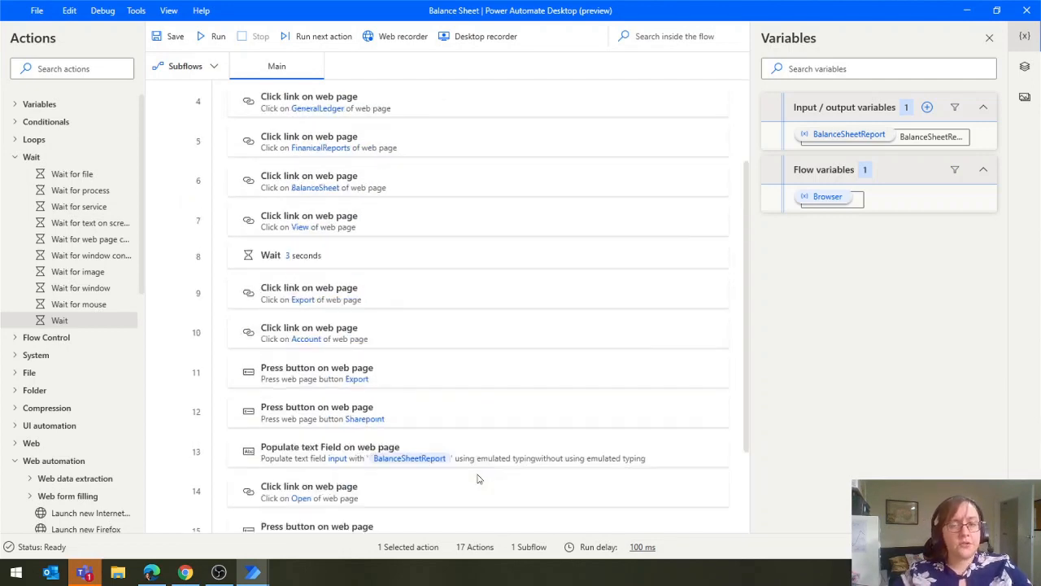
pyautogui.click(167, 36)
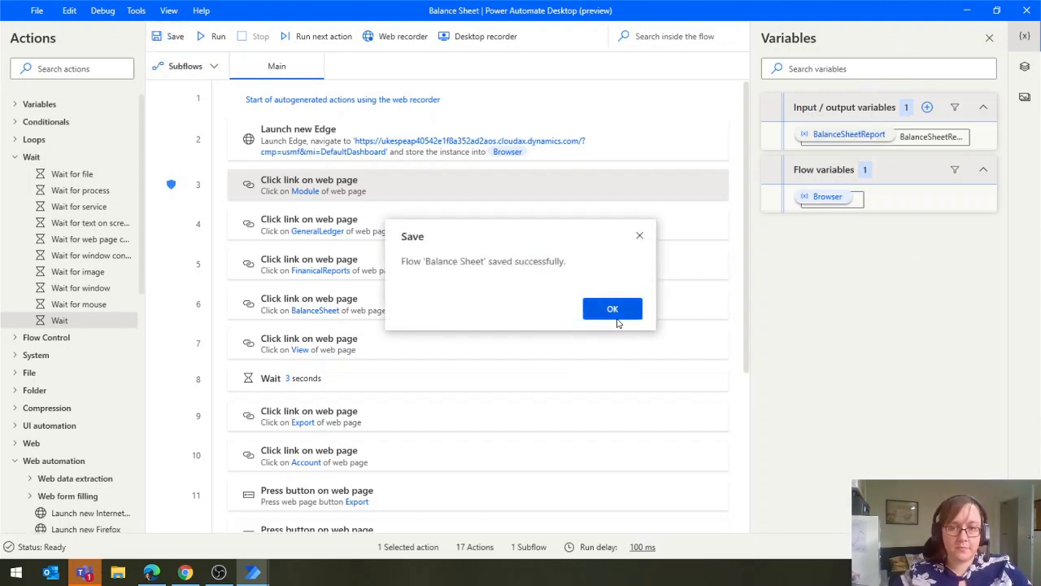
pyautogui.click(613, 310)
pyautogui.click(1026, 11)
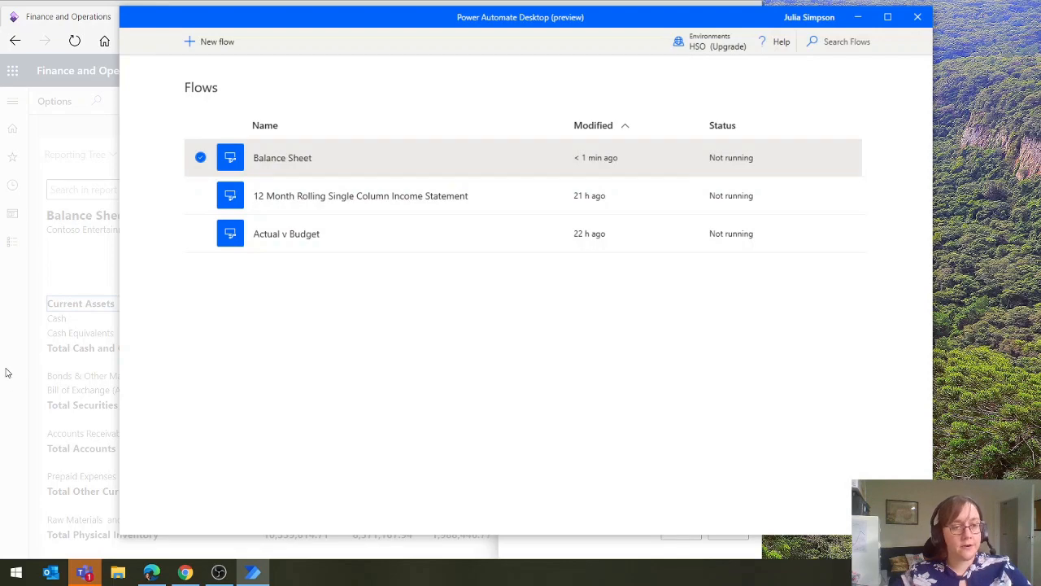
# Decline replacing the existing CustomReportName.xlsx file and close the Finance and Operations browser window
pyautogui.click(18, 332)
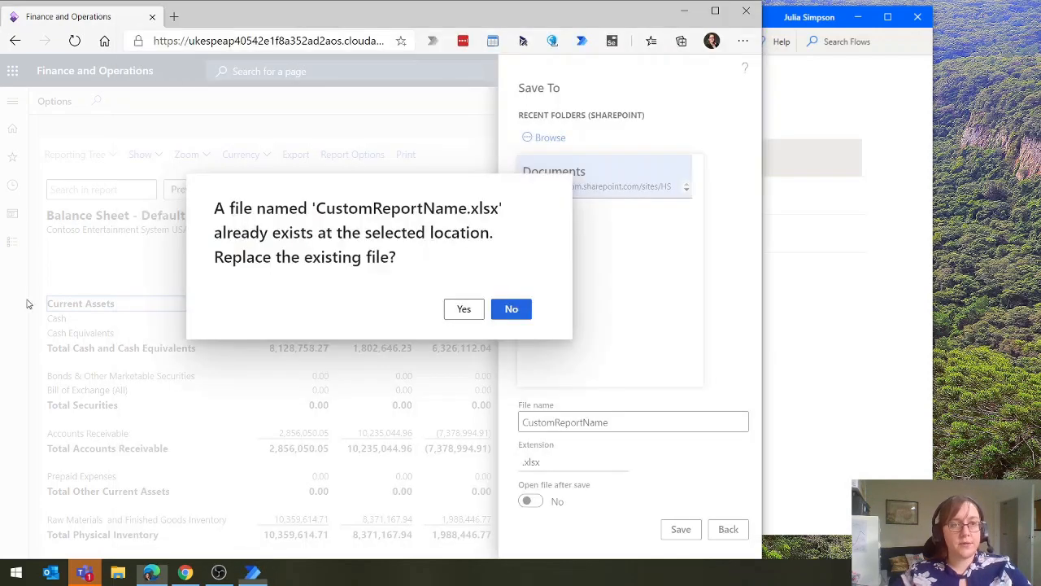
pyautogui.click(505, 309)
pyautogui.click(746, 12)
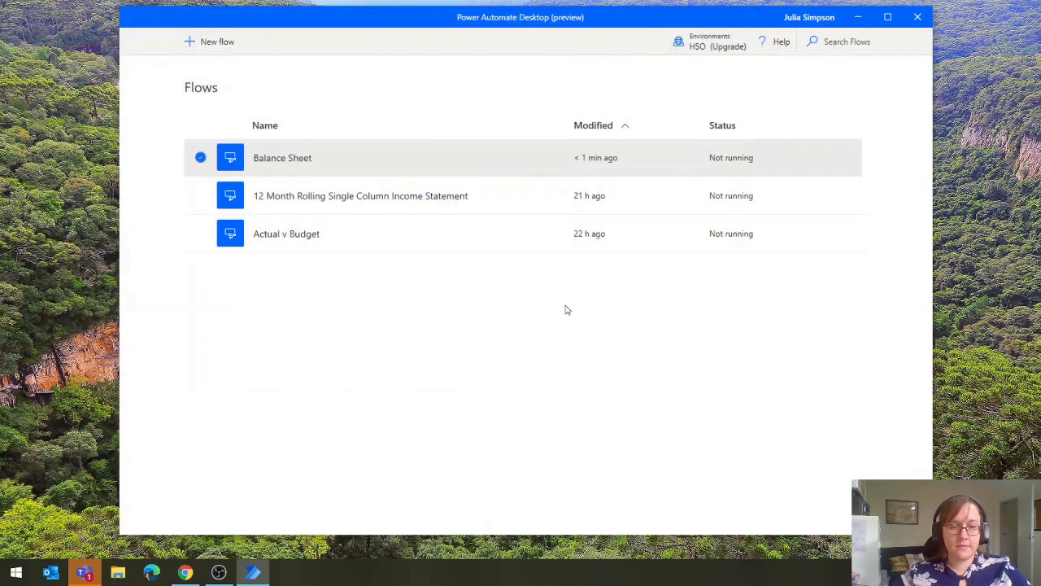
# Run the Balance Sheet flow with the BalanceSheetReport input set to BalanceSheet01
pyautogui.moveTo(314, 167)
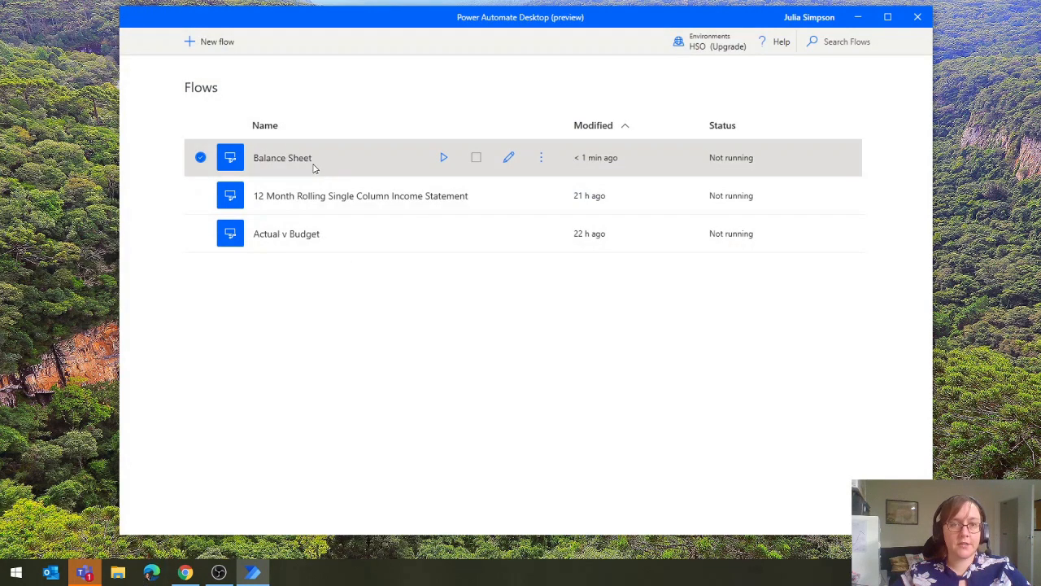
pyautogui.click(445, 158)
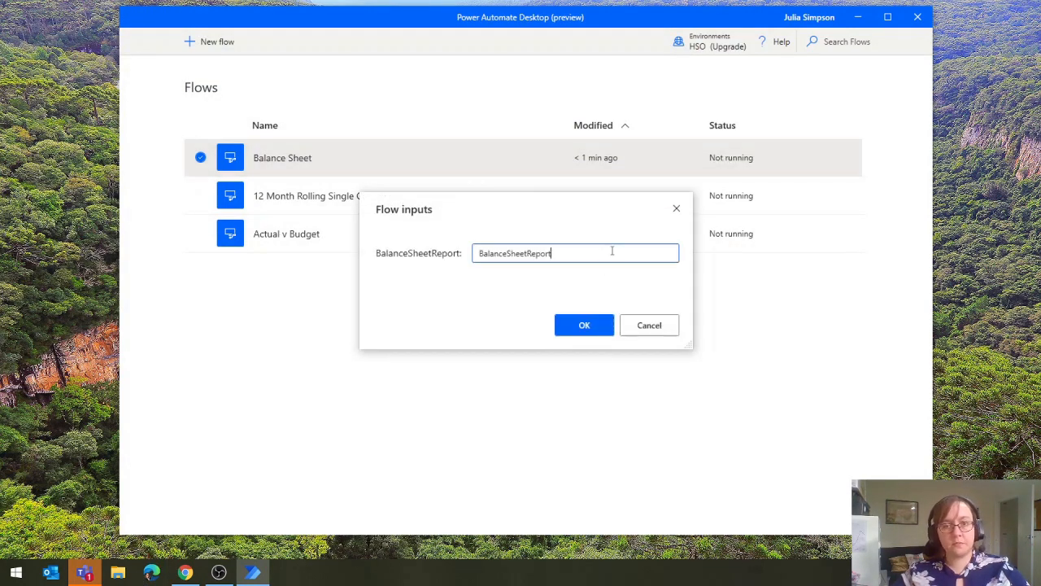
pyautogui.moveTo(612, 252); pyautogui.dragTo(346, 253)
pyautogui.write('Balance')
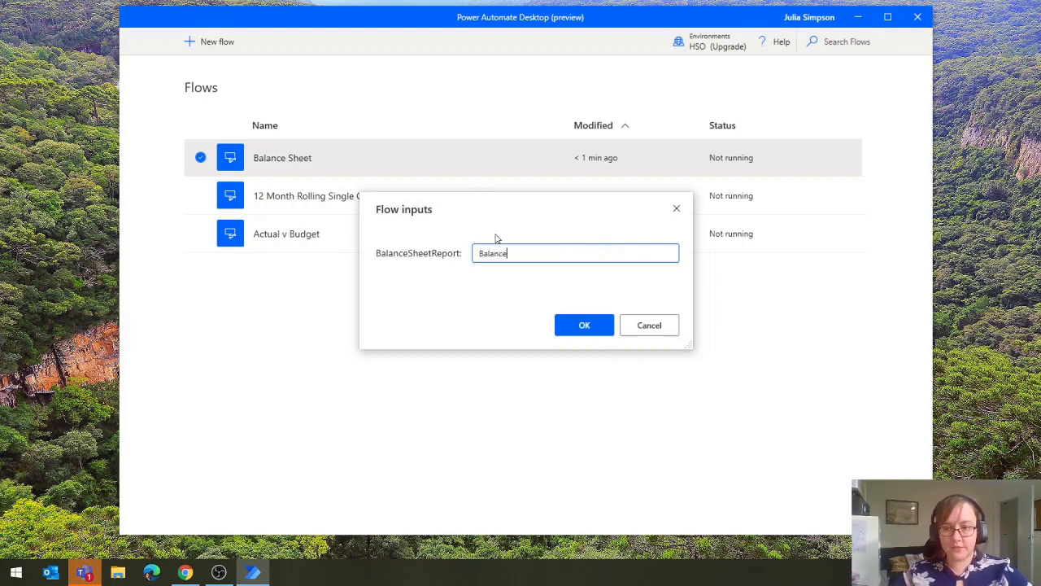
pyautogui.write('Sheet01')
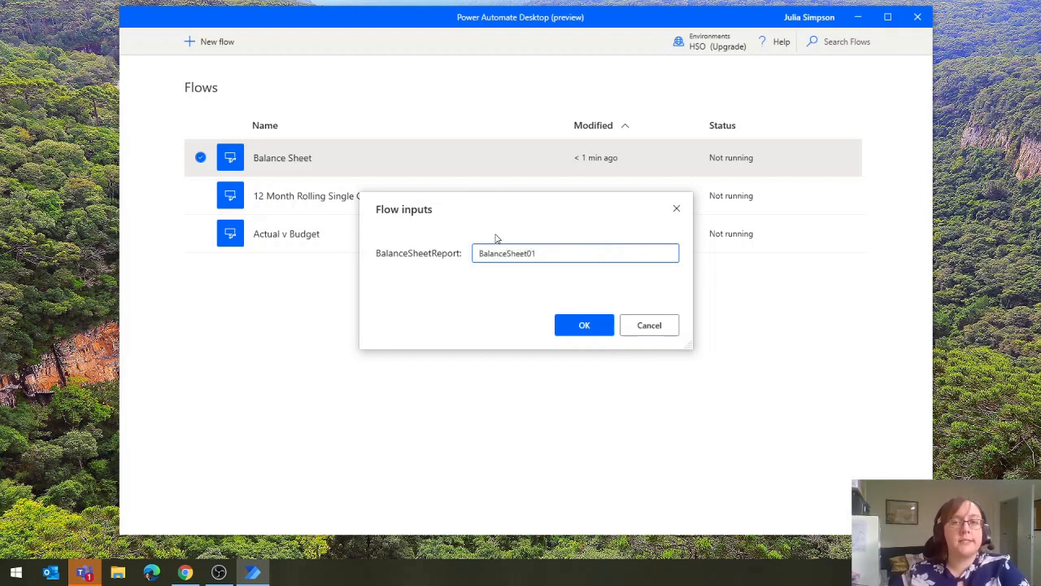
pyautogui.click(576, 328)
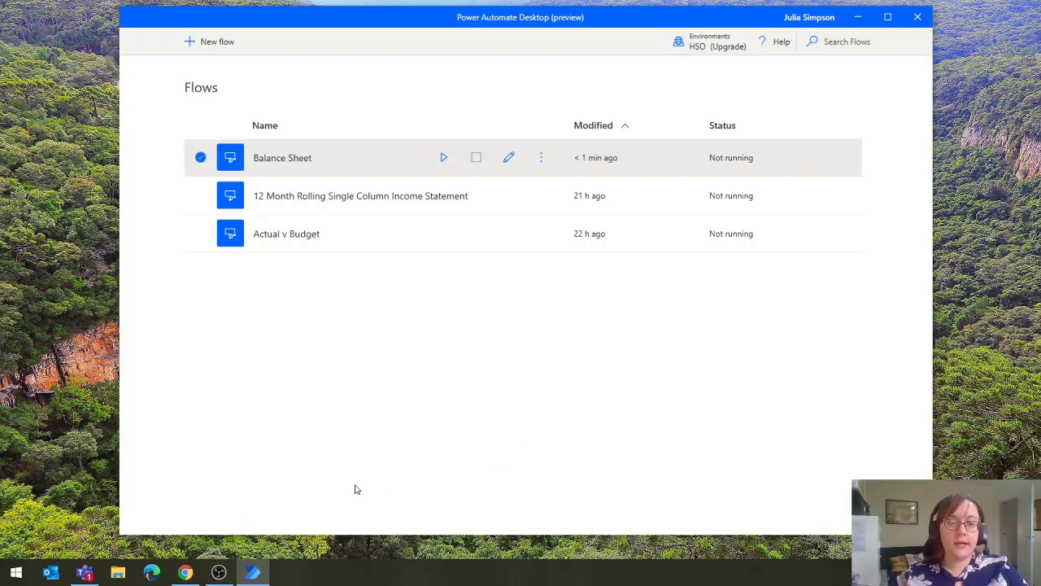
# Switch to the Generate Report cloud flow in Chrome and delete its Balance Sheet desktop flow step
pyautogui.click(186, 576)
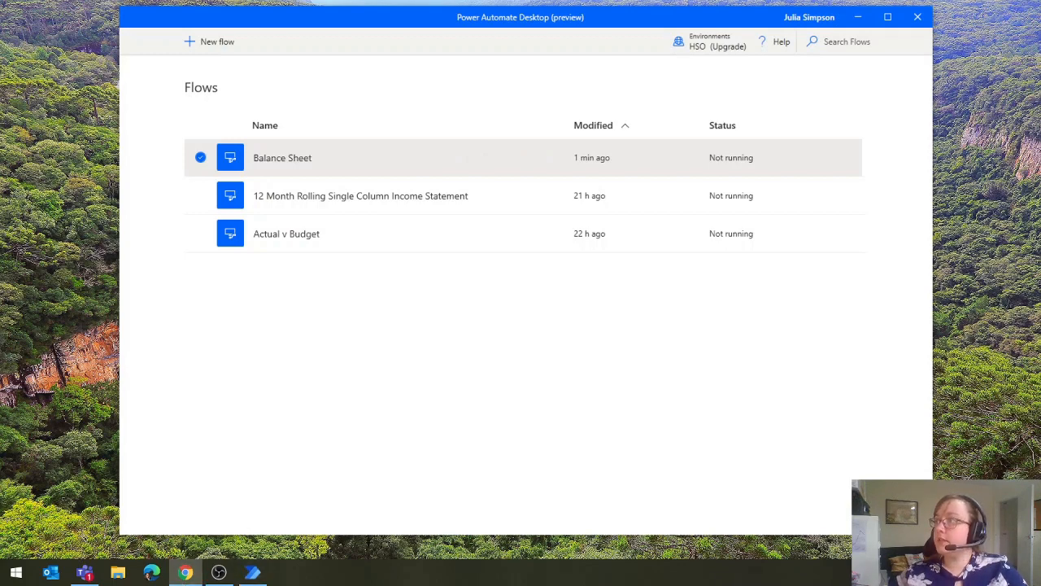
pyautogui.moveTo(1040, 269); pyautogui.dragTo(584, 3)
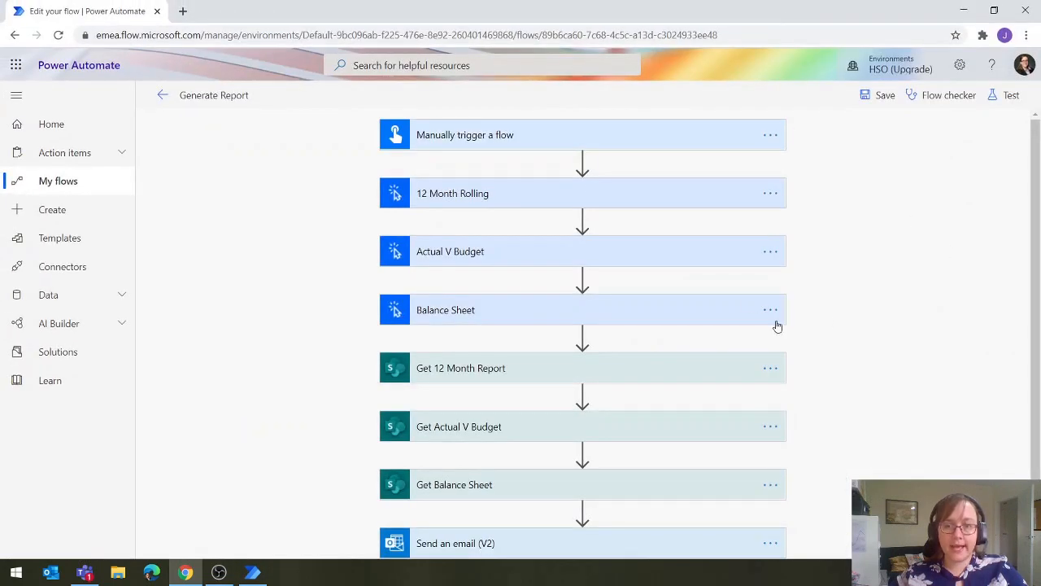
pyautogui.click(769, 310)
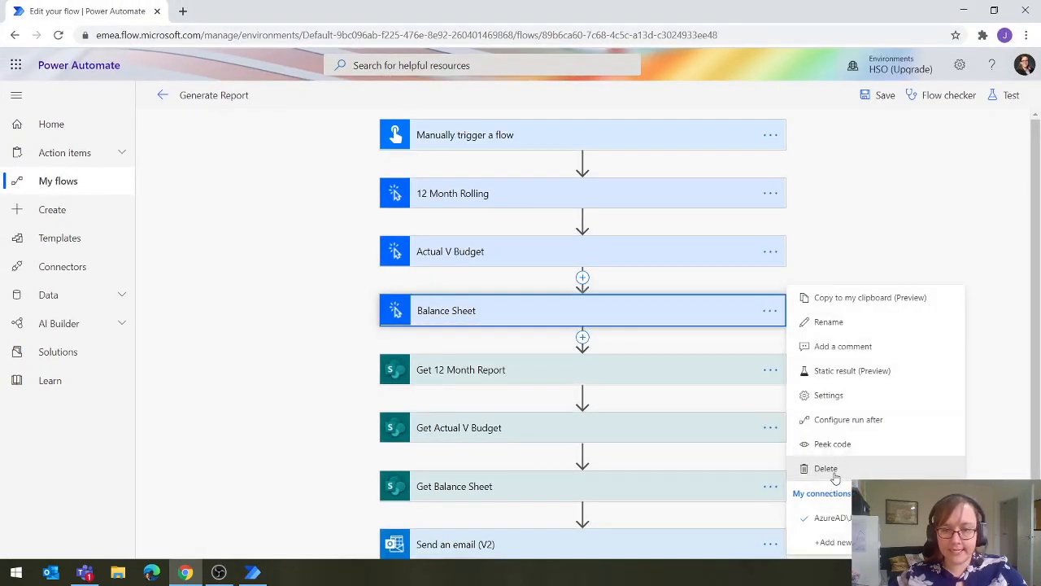
pyautogui.click(823, 468)
pyautogui.click(540, 348)
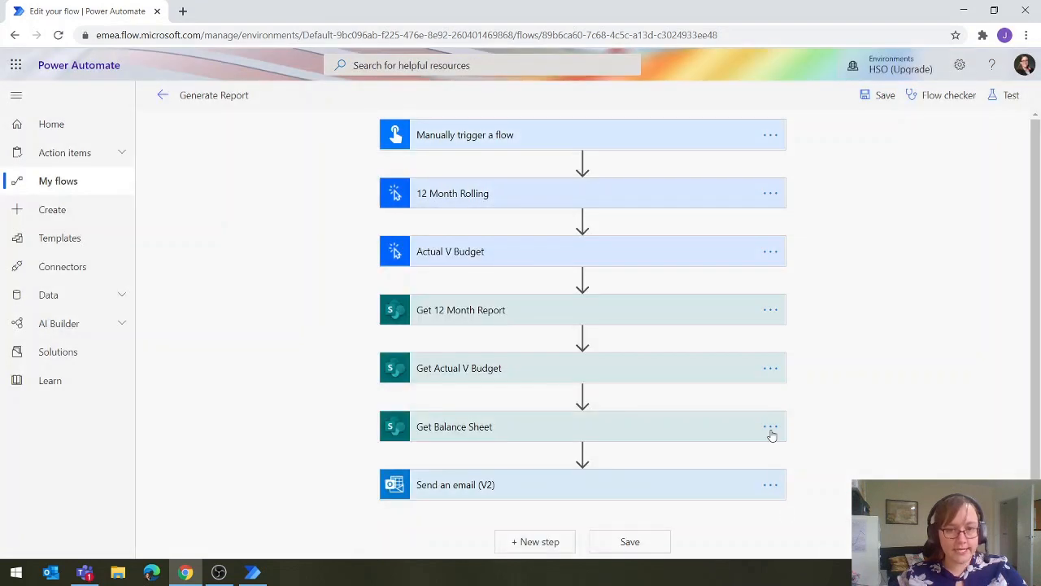
# Delete the Get Balance Sheet step from the Generate Report flow
pyautogui.click(770, 427)
pyautogui.click(822, 450)
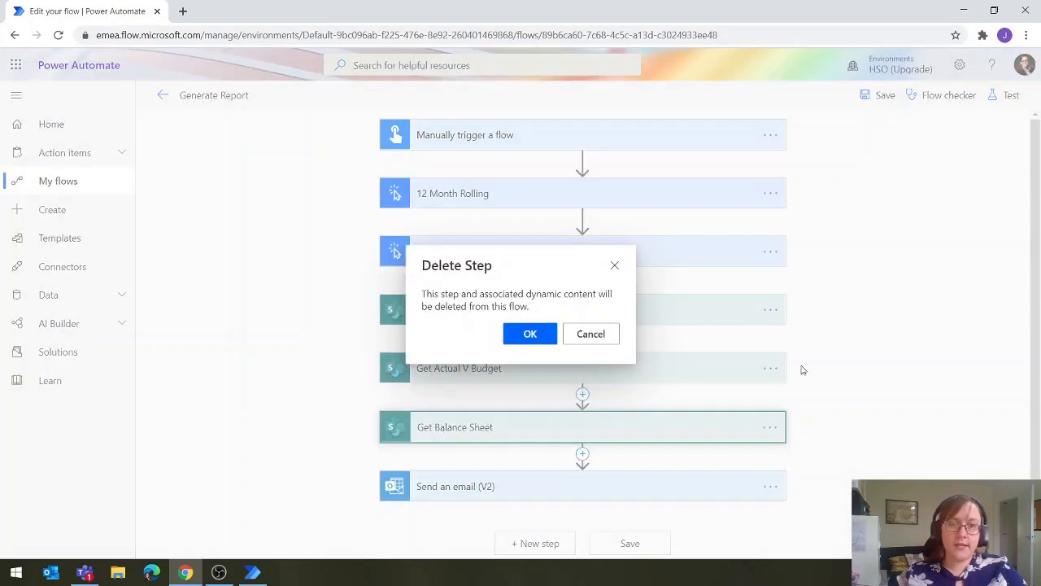
pyautogui.click(542, 339)
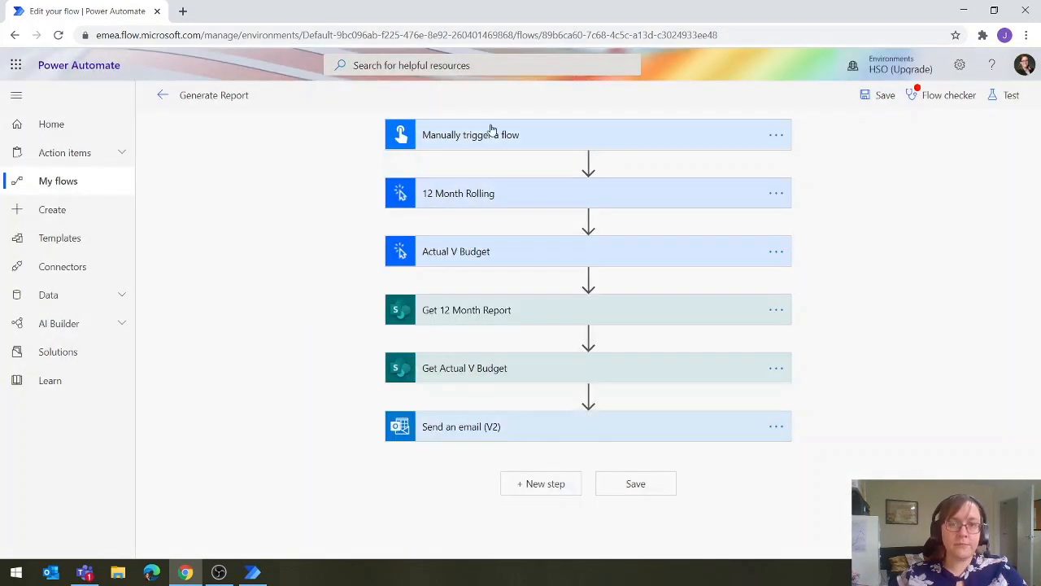
# Delete the BalanceSheet text input from the Manually trigger a flow step and collapse the step
pyautogui.click(492, 133)
pyautogui.click(763, 269)
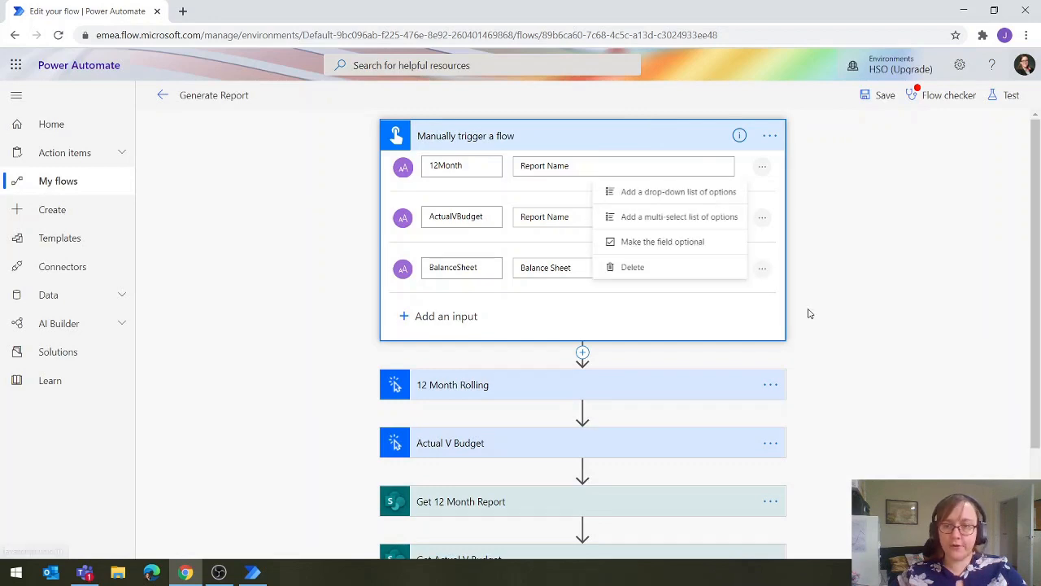
pyautogui.click(681, 270)
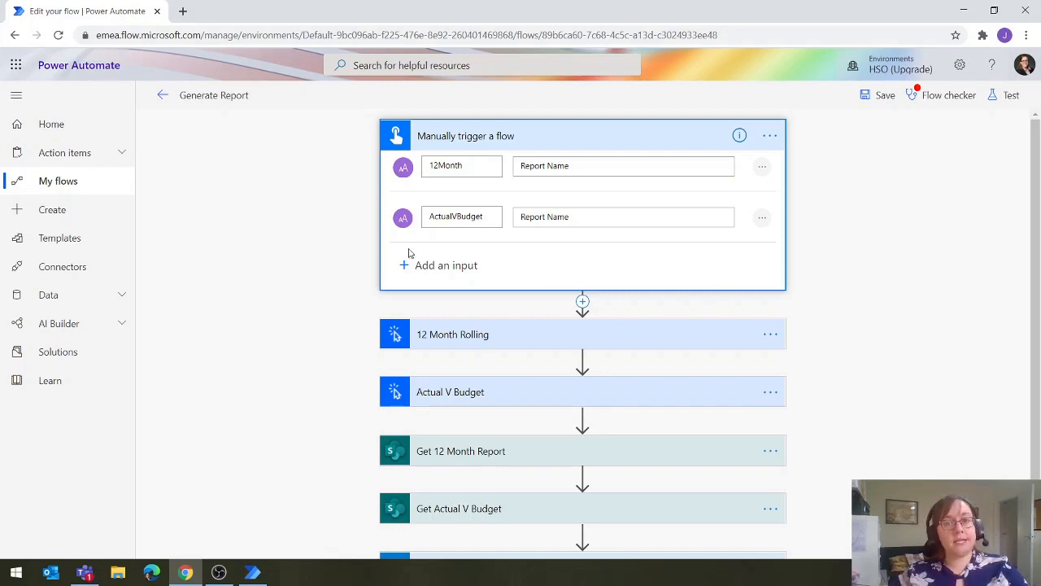
pyautogui.click(877, 271)
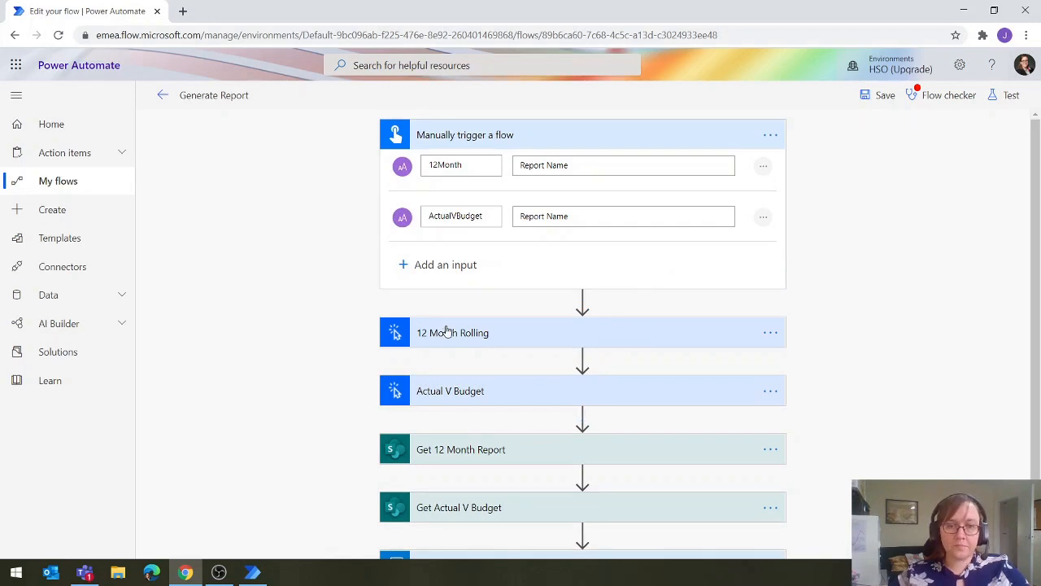
pyautogui.click(493, 139)
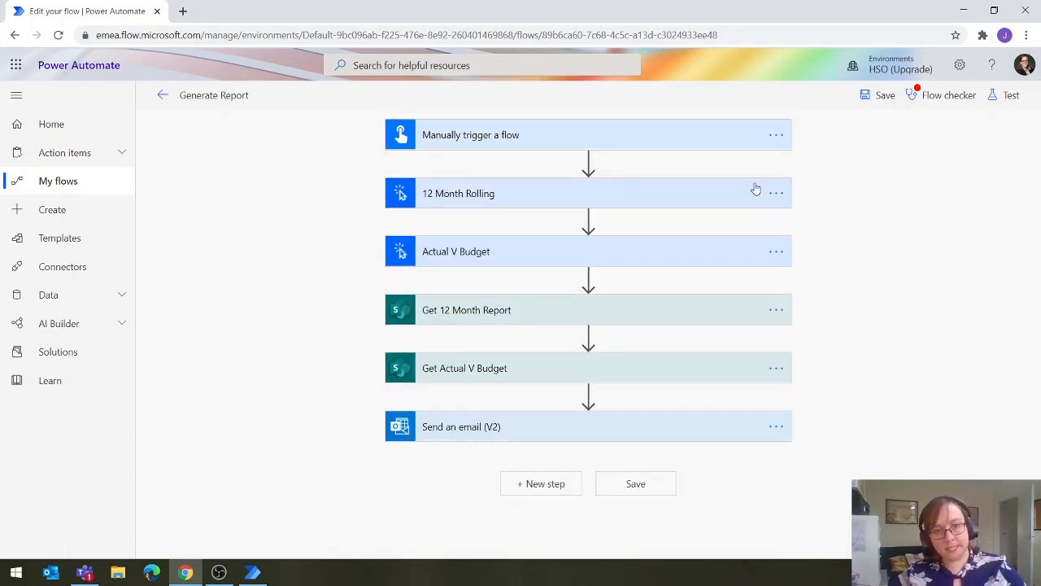
# Insert a UI flows action, Run a flow built by Power Automate Desktop (preview), directly after the Actual V Budget step
pyautogui.click(589, 277)
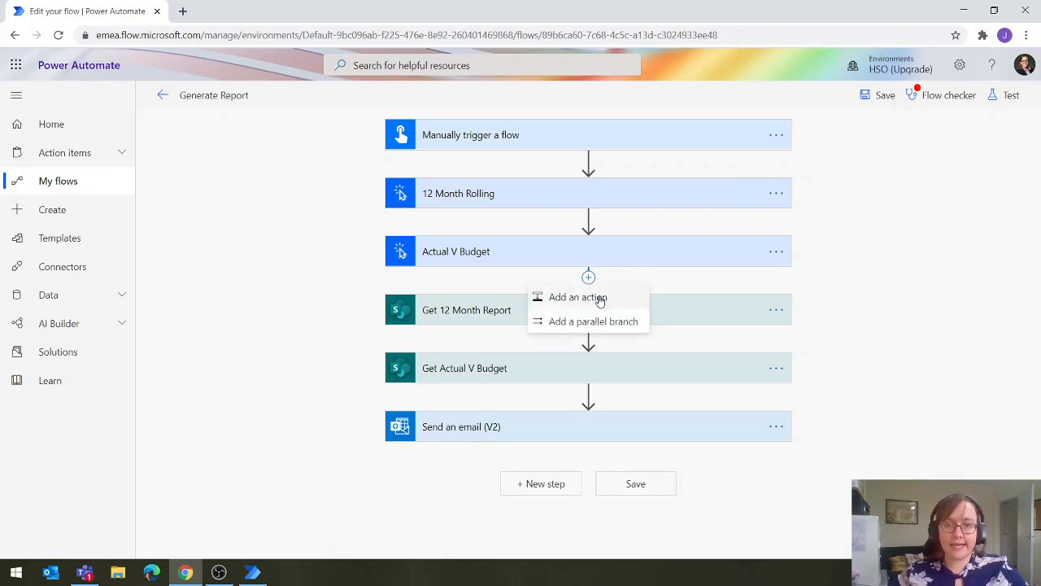
pyautogui.click(600, 298)
pyautogui.write('ui')
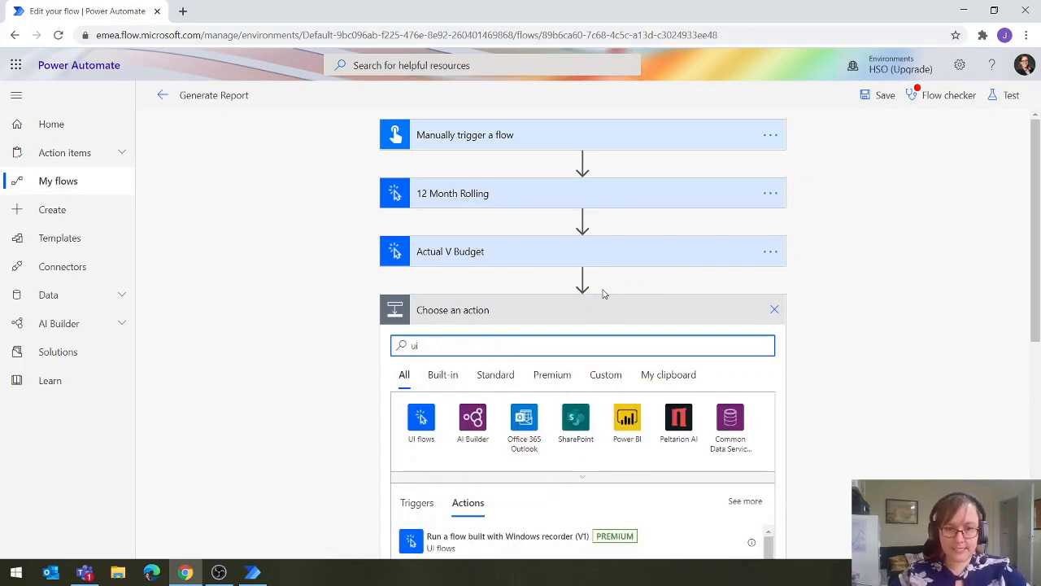
pyautogui.click(419, 431)
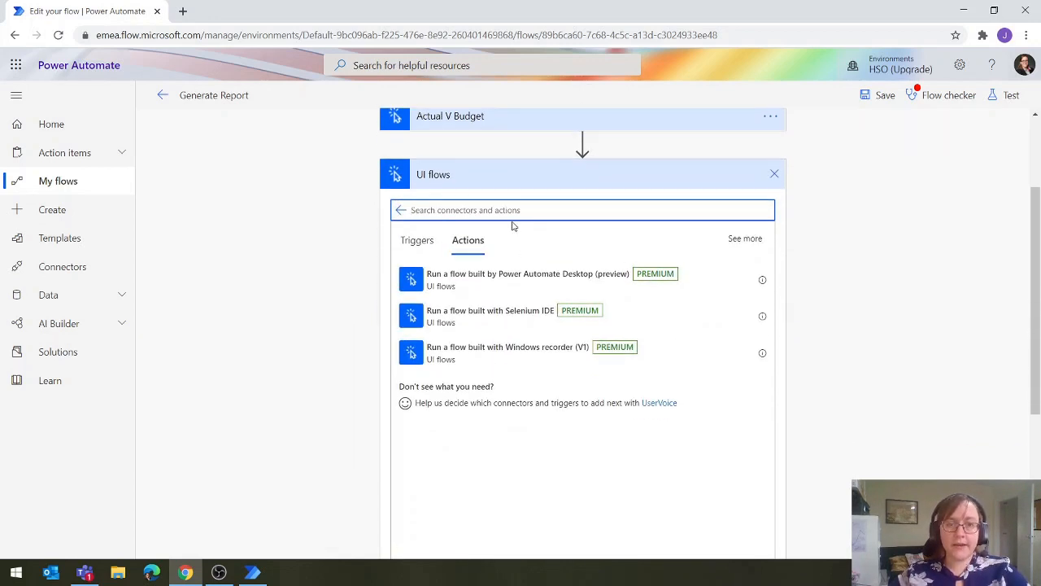
pyautogui.click(570, 286)
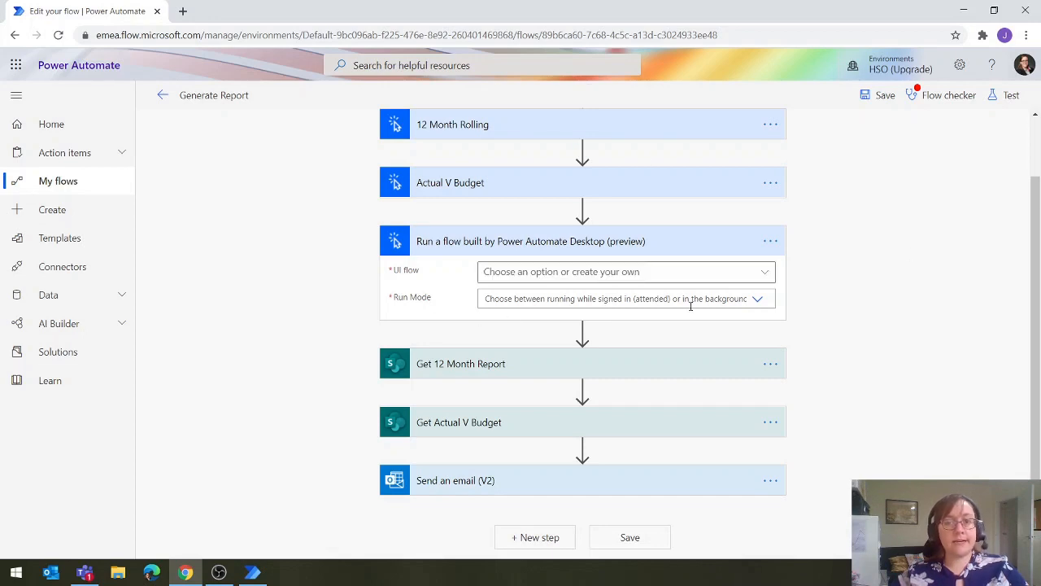
# Rename the new desktop flow action to Balance Sheet
pyautogui.click(767, 244)
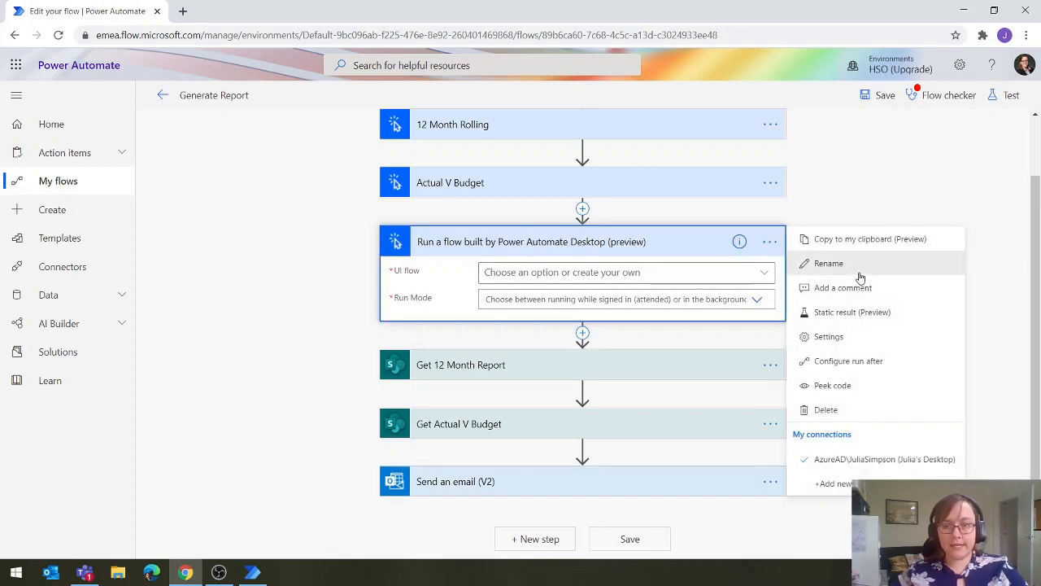
pyautogui.click(876, 259)
pyautogui.write('BaLAN')
pyautogui.press('BackSpace')
pyautogui.press('BackSpace')
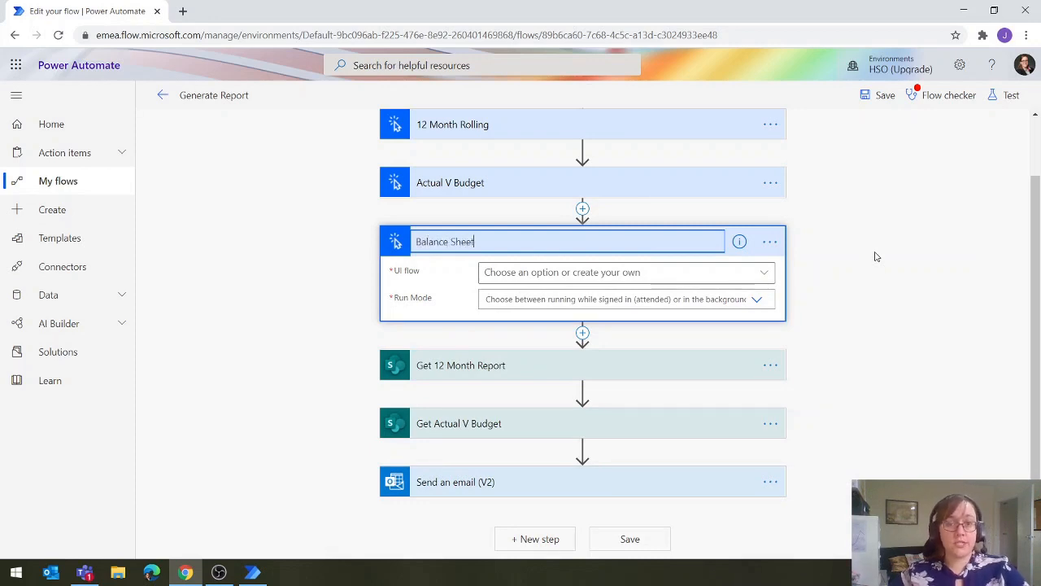
pyautogui.press('Return')
# Set the Balance Sheet action's UI flow to Balance Sheet and its run mode to Attended - Runs when you're signed in
pyautogui.click(770, 274)
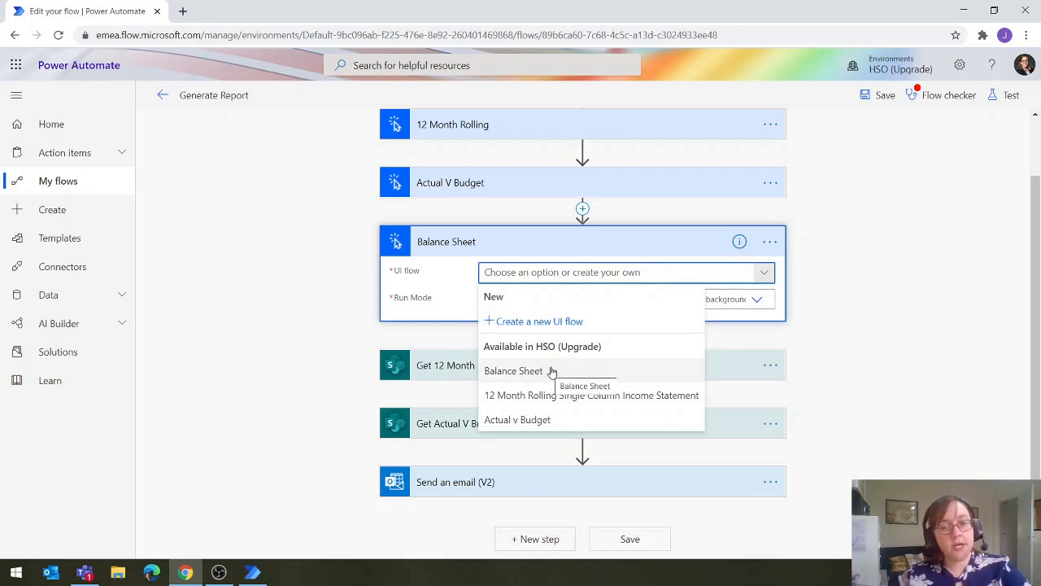
pyautogui.click(551, 371)
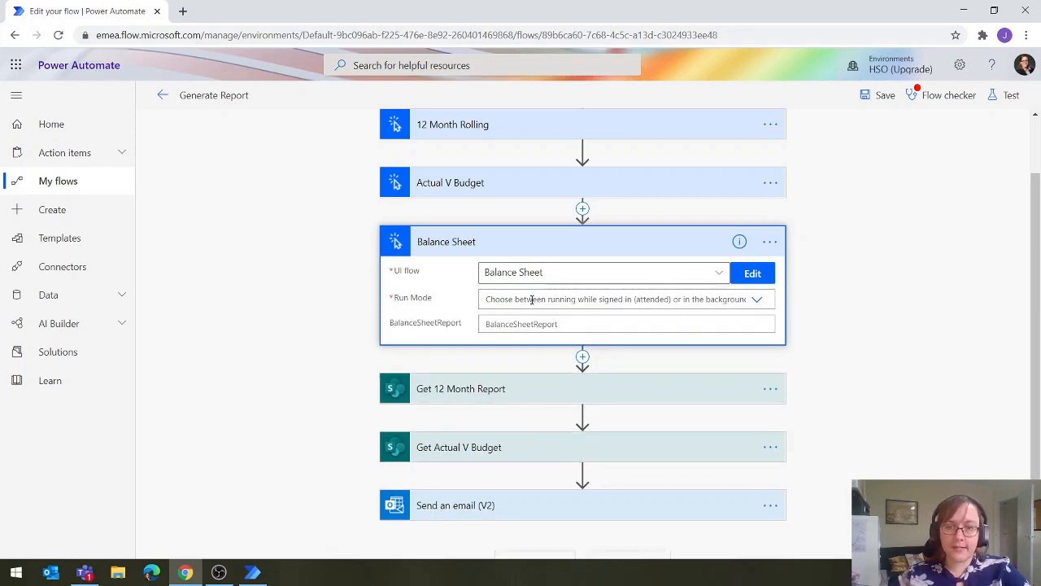
pyautogui.click(757, 299)
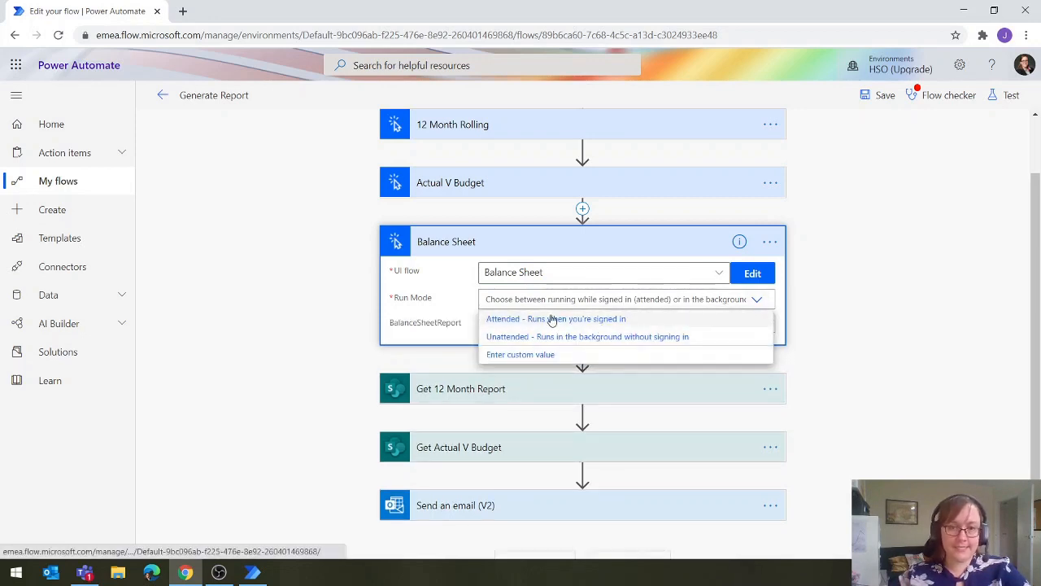
pyautogui.click(552, 320)
# Try to fill the BalanceSheetReport input with the expression concat("Balance Sheet",UTCNOW())
pyautogui.click(528, 327)
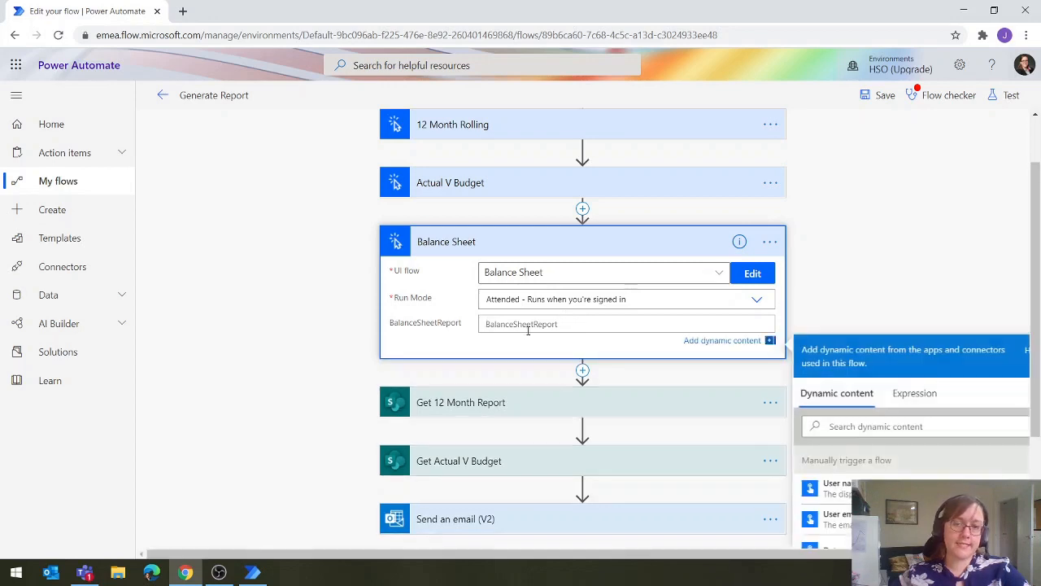
pyautogui.click(926, 394)
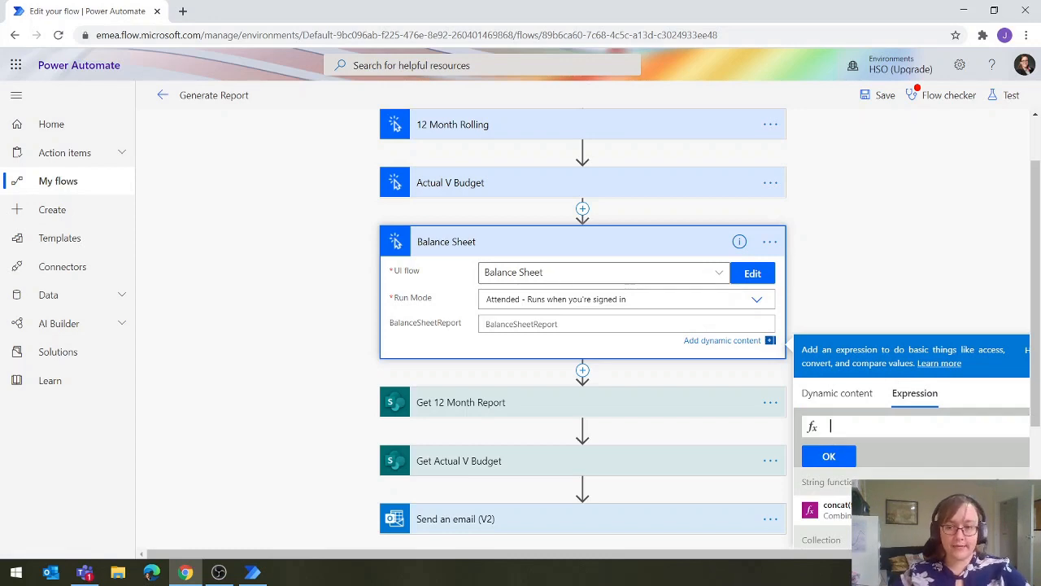
pyautogui.click(845, 515)
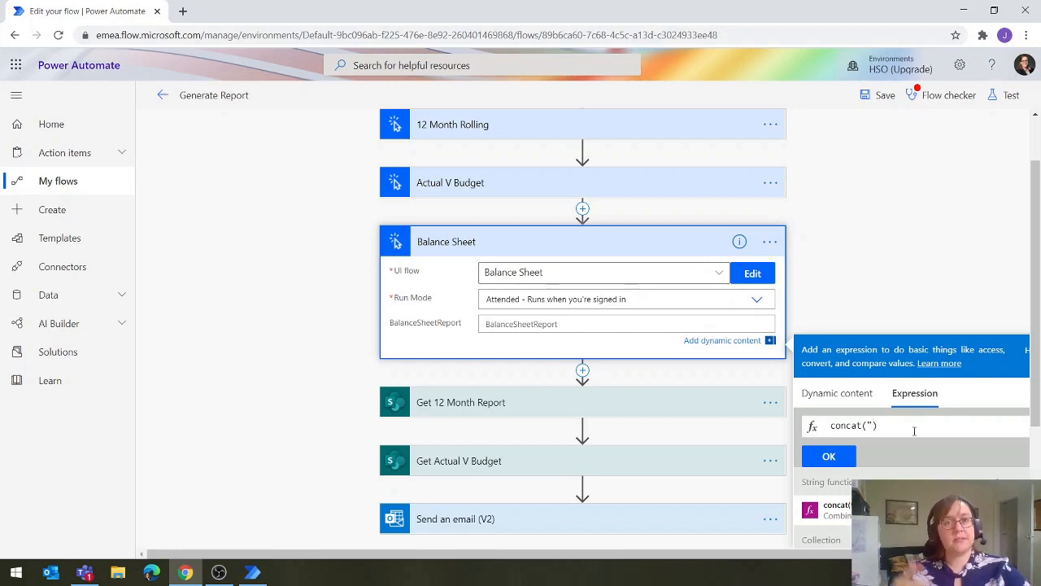
pyautogui.write('Balance Sheet')
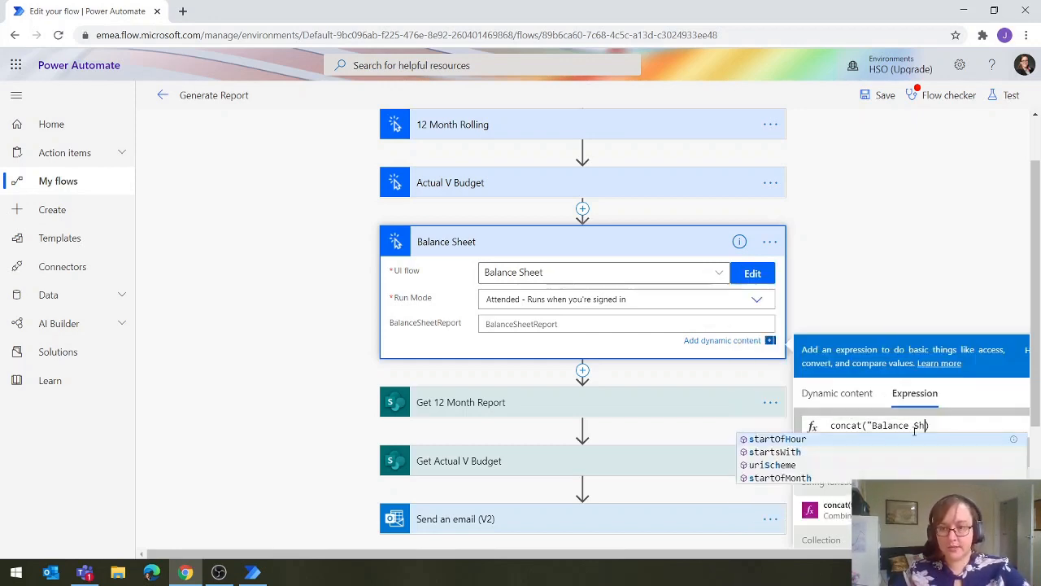
pyautogui.write('"')
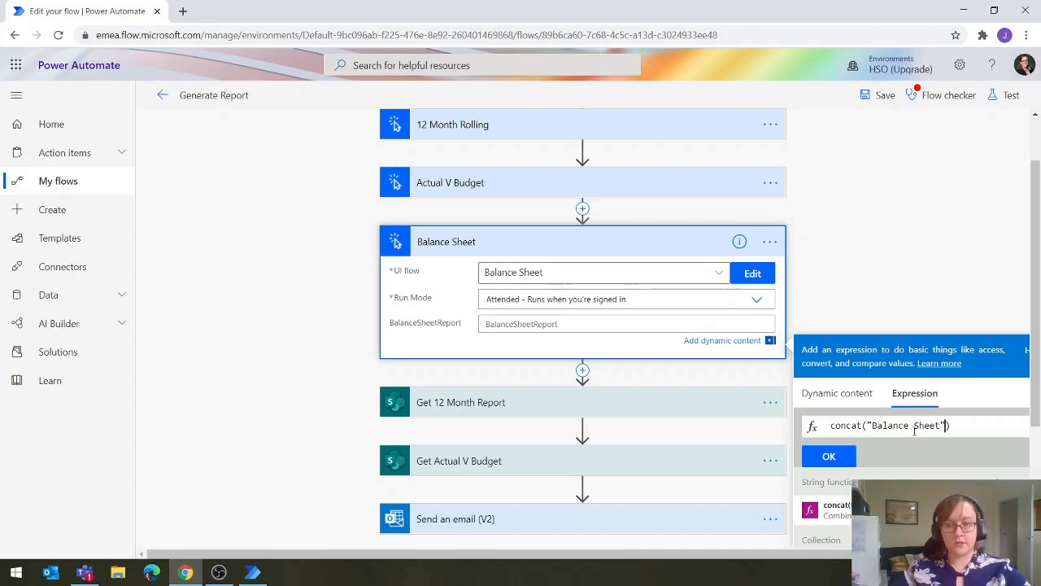
pyautogui.write(',')
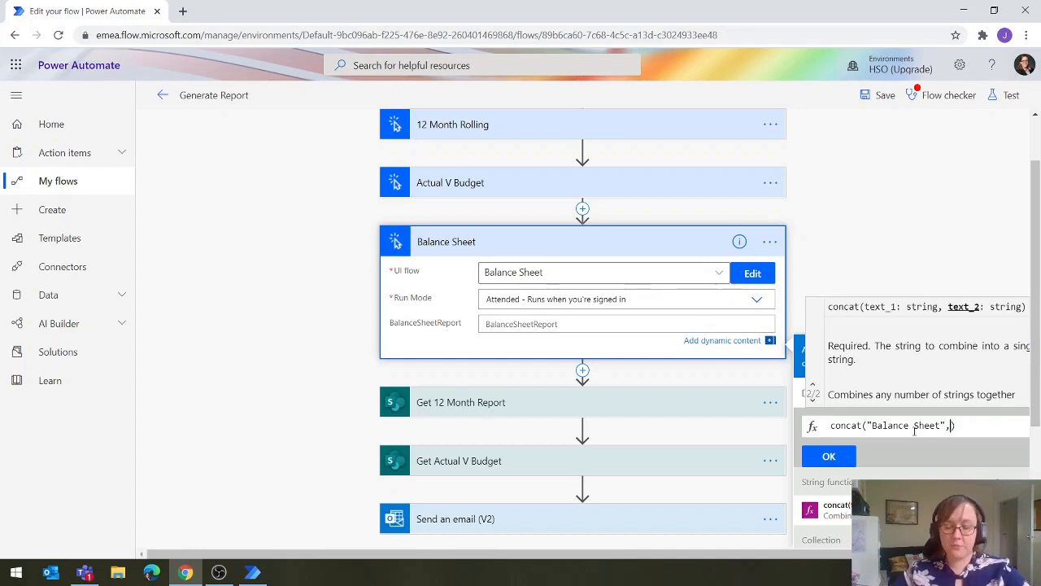
pyautogui.write('UTC')
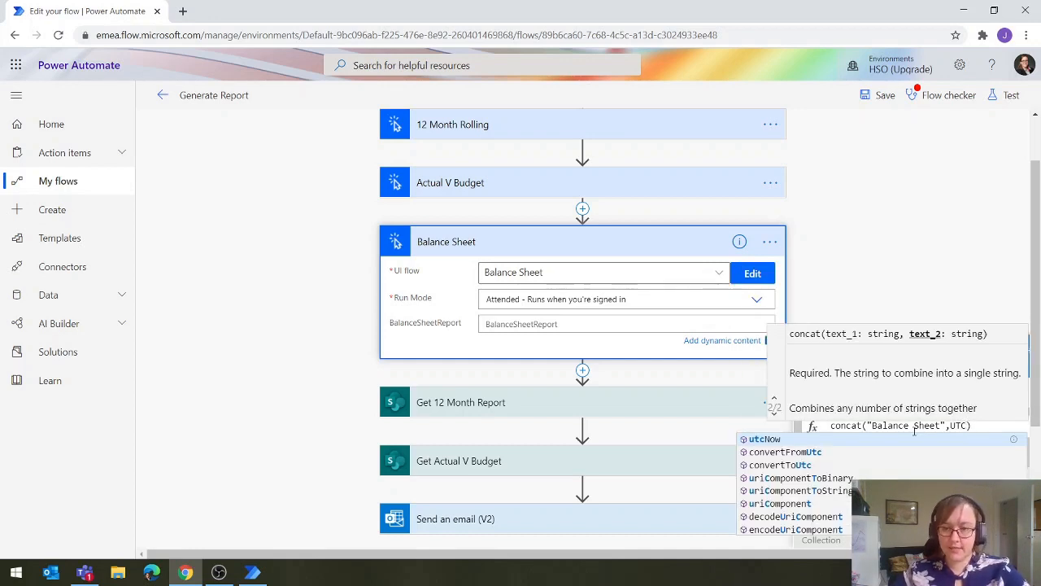
pyautogui.write('NOW()')
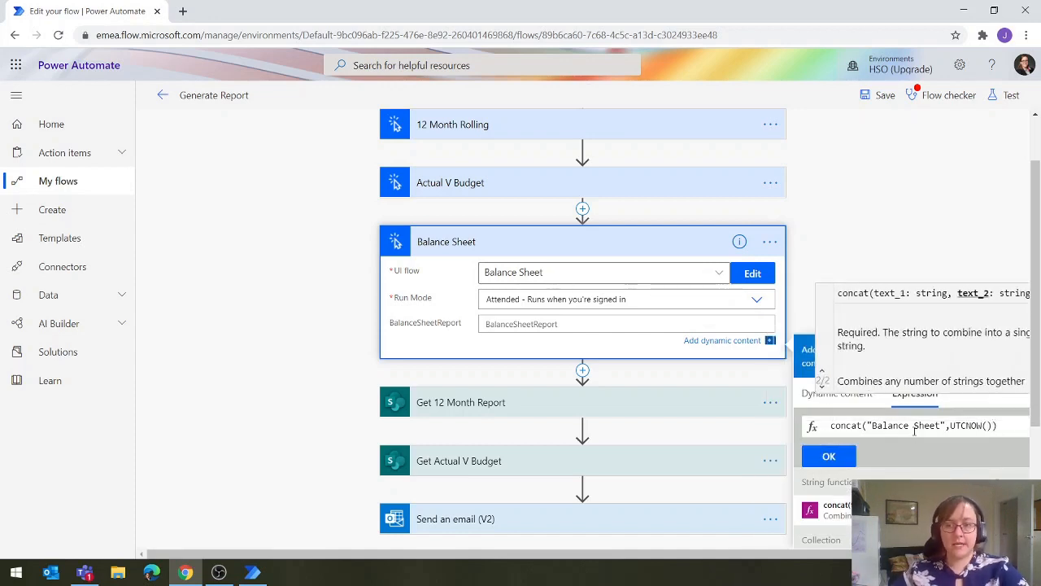
pyautogui.write(')')
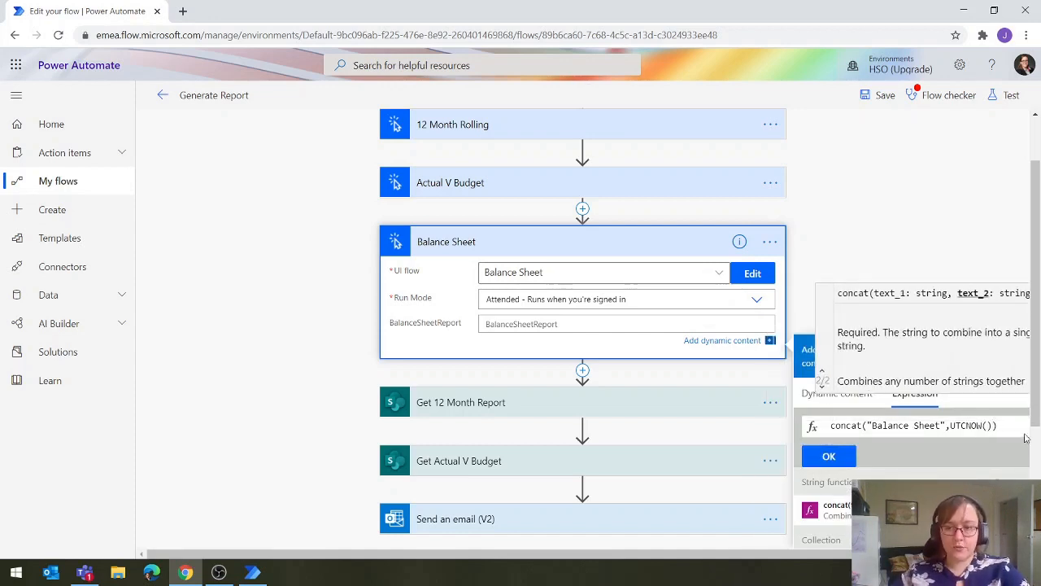
pyautogui.click(829, 456)
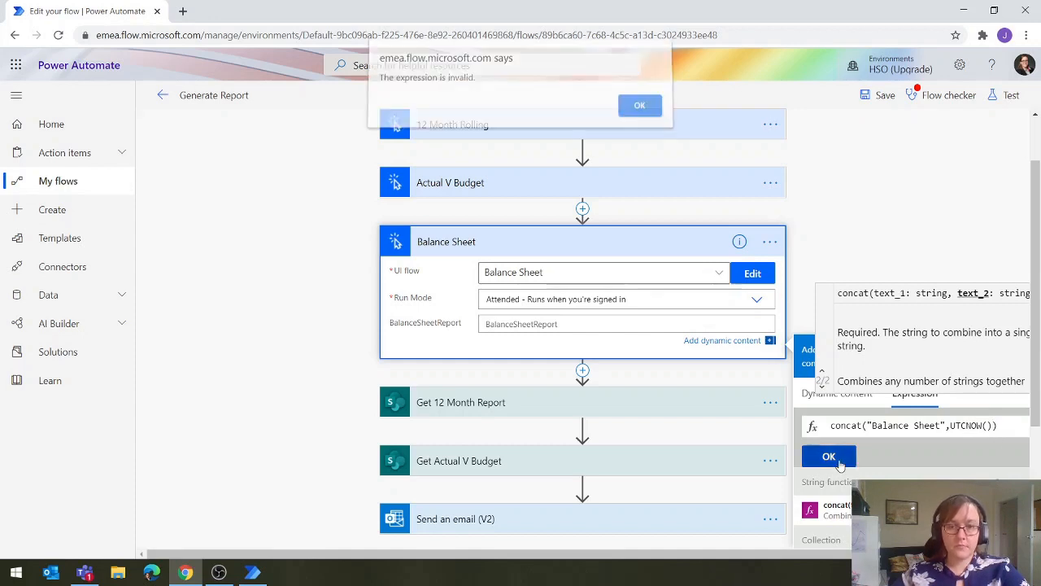
pyautogui.click(643, 112)
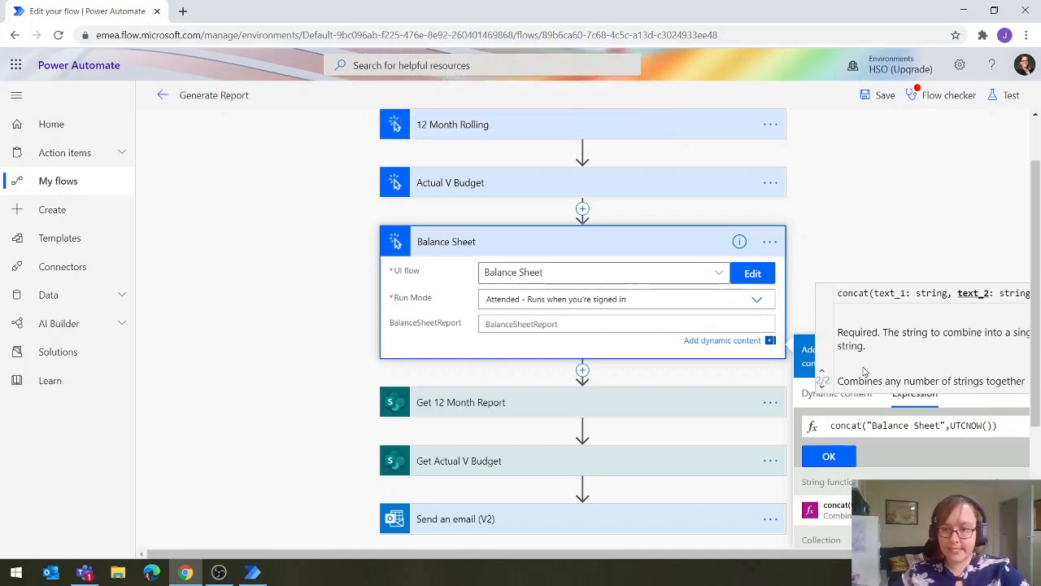
# Change the expression's double quotes to single quotes, apply concat('Balance Sheet',UTCNOW()) to BalanceSheetReport, and collapse the Balance Sheet action
pyautogui.click(941, 425)
pyautogui.write('"')
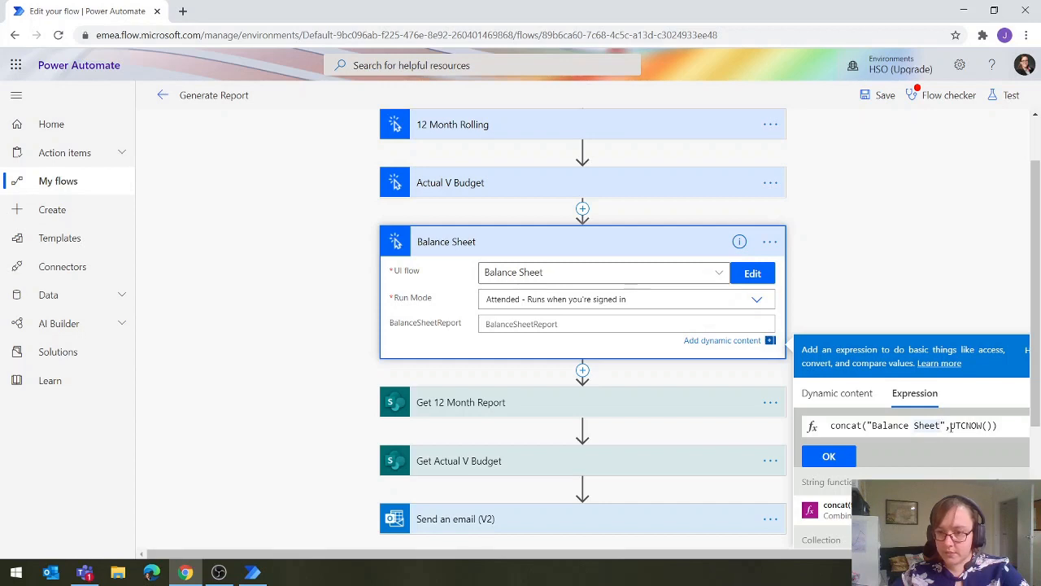
pyautogui.press('BackSpace')
pyautogui.write("'")
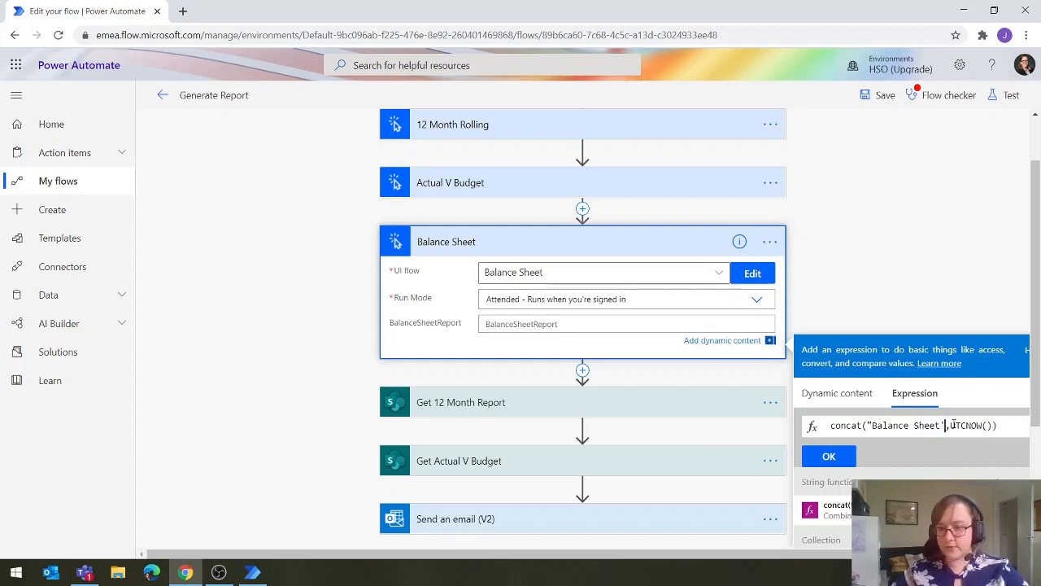
pyautogui.press('Left')
pyautogui.press('Left')
pyautogui.press('Left')
pyautogui.press('Left')
pyautogui.press('Left')
pyautogui.press('Left')
pyautogui.press('Left')
pyautogui.press('Left')
pyautogui.press('Left')
pyautogui.press('Left')
pyautogui.press('Left')
pyautogui.press('Left')
pyautogui.press('Left')
pyautogui.press('BackSpace')
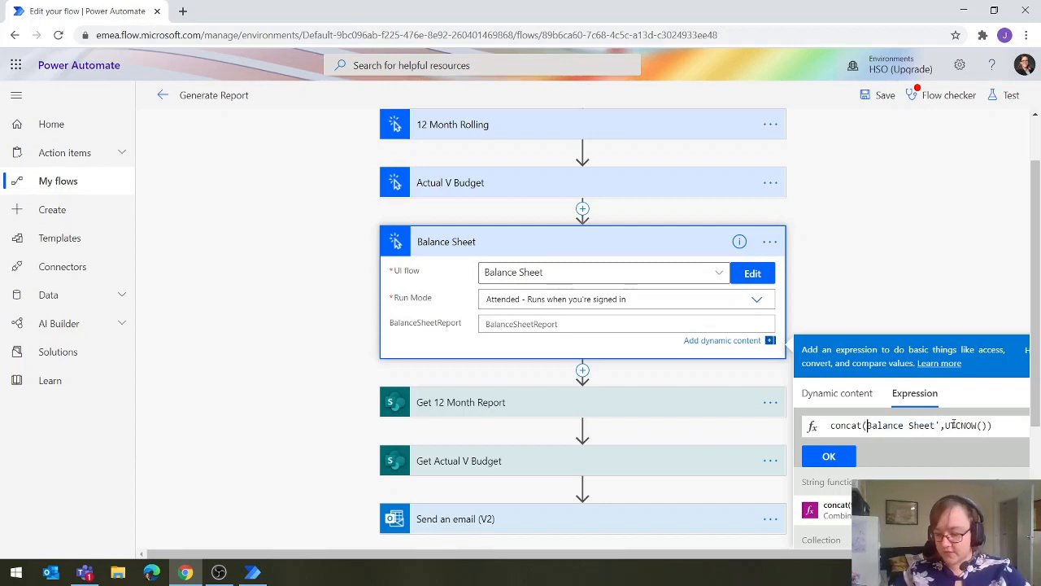
pyautogui.write("'")
pyautogui.click(840, 458)
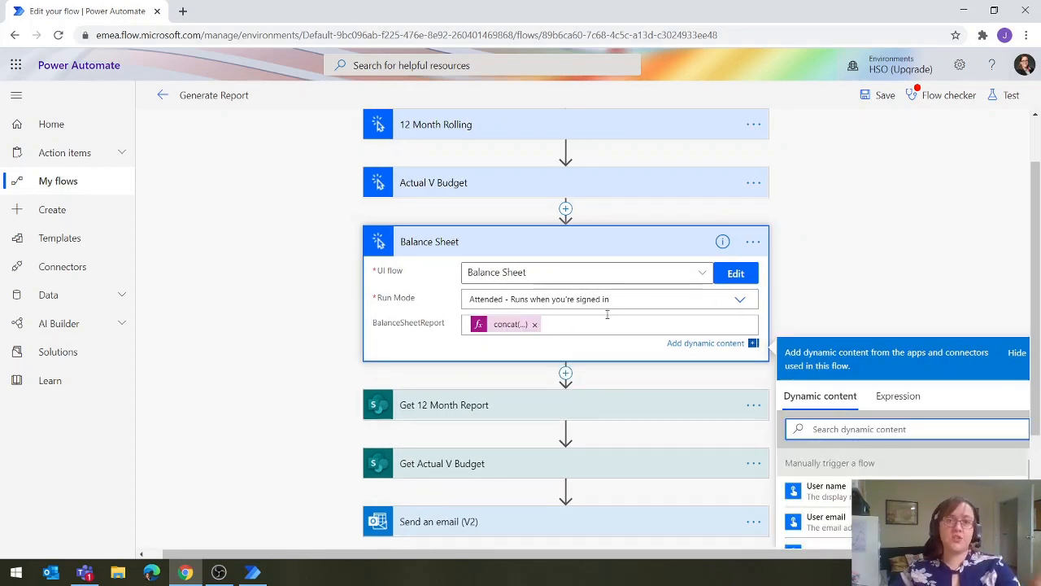
pyautogui.click(912, 254)
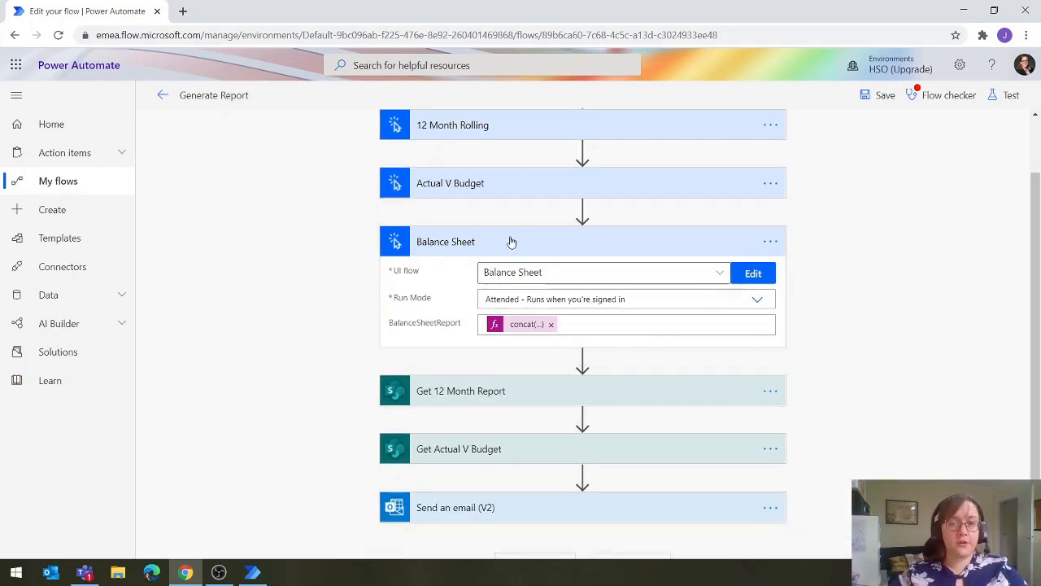
pyautogui.click(567, 254)
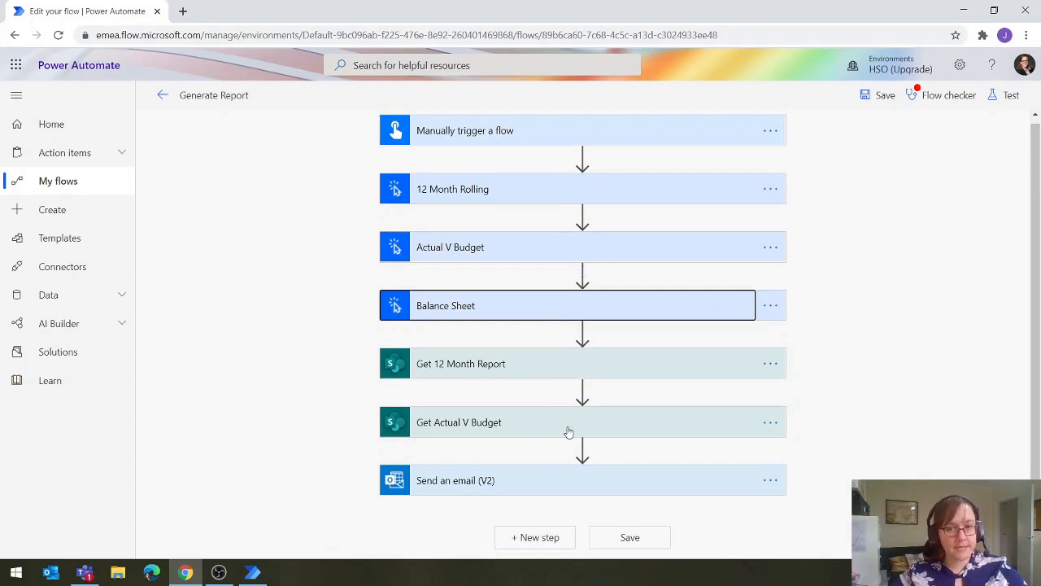
# Insert a SharePoint Get file content using path action between Get Actual V Budget and Send an email (V2)
pyautogui.click(583, 448)
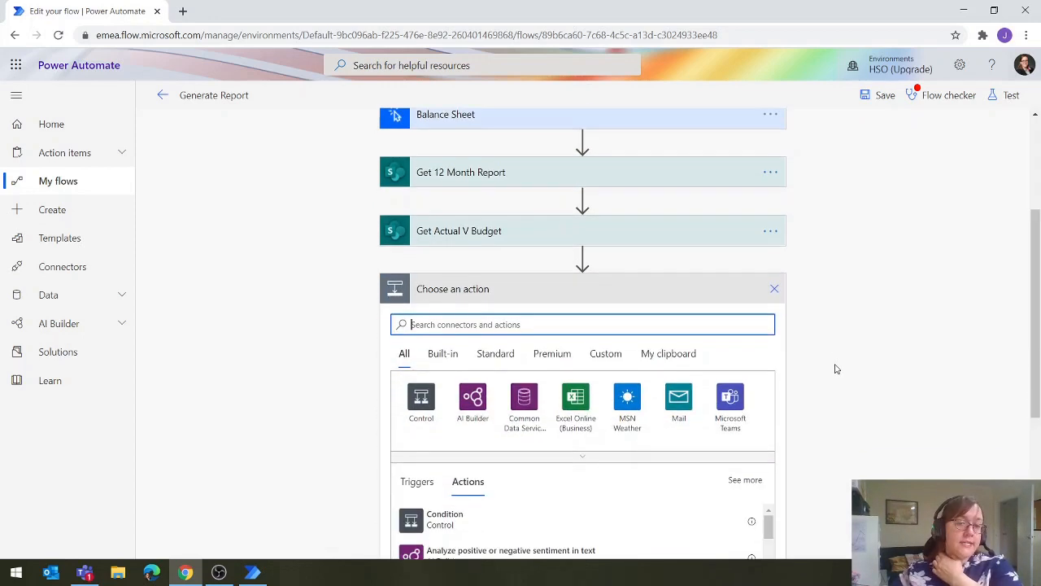
pyautogui.write('get')
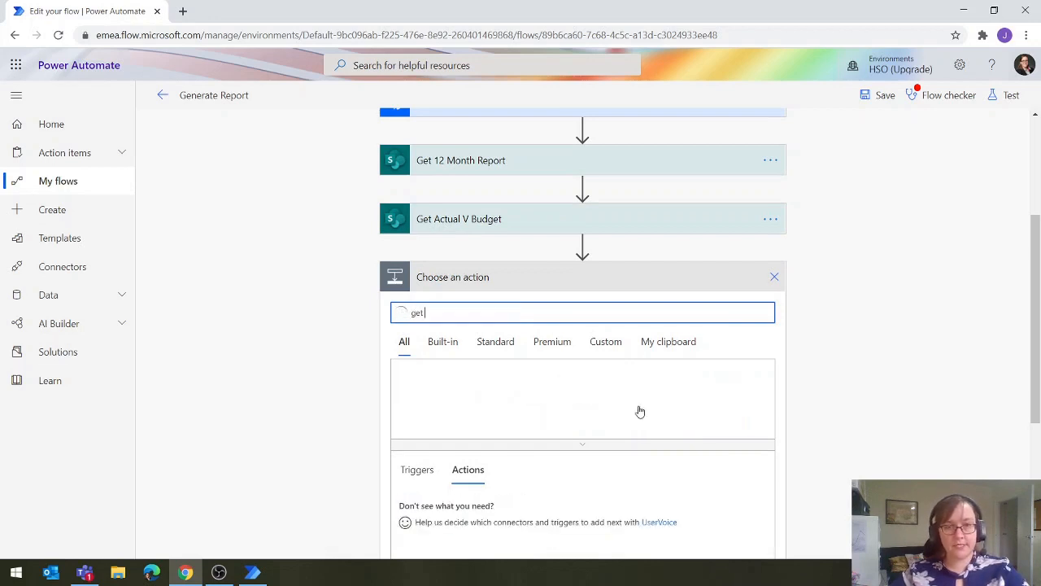
pyautogui.click(479, 402)
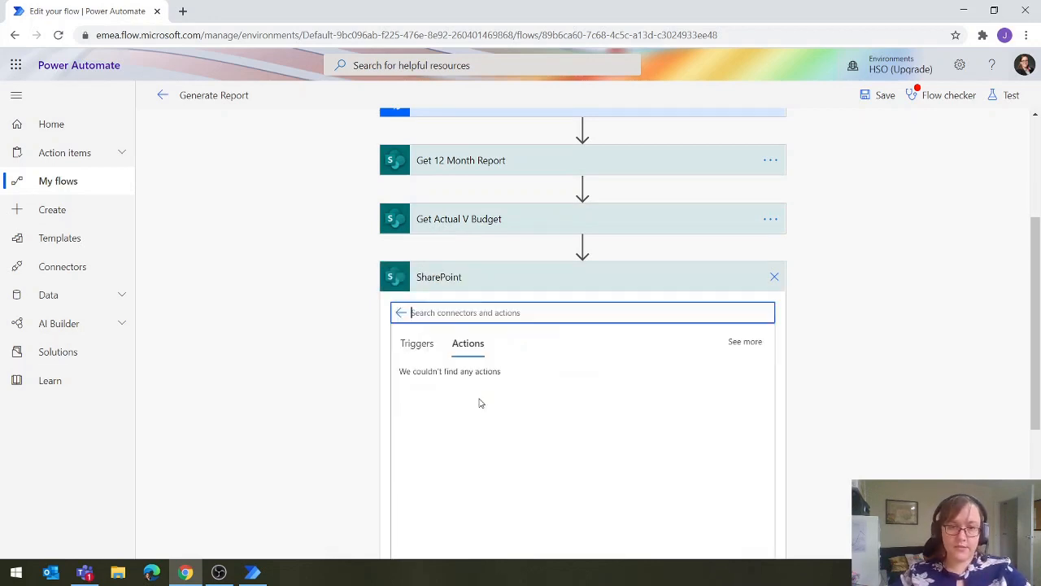
pyautogui.write('file')
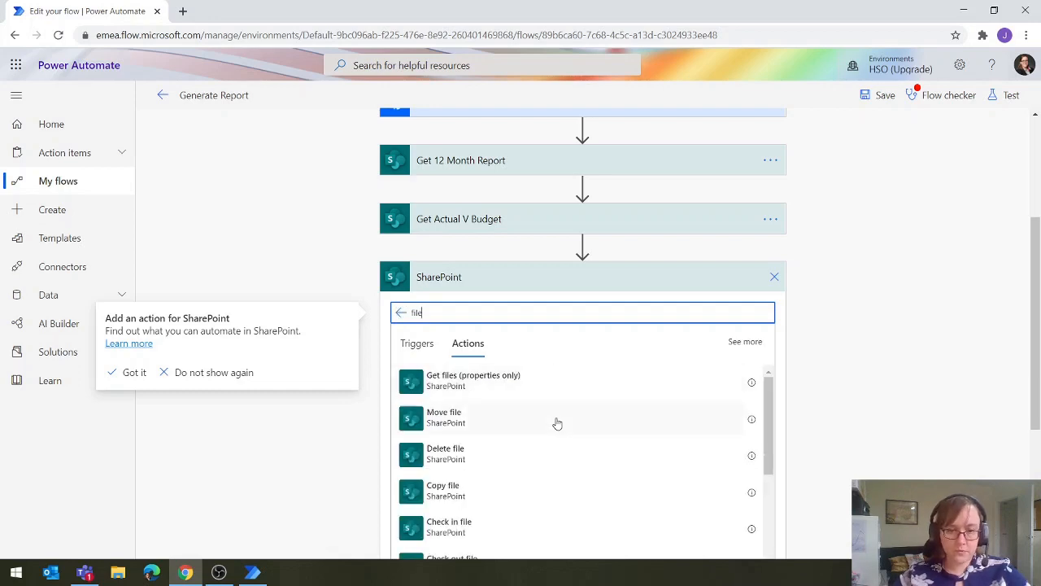
pyautogui.scroll(-5, 555, 423)
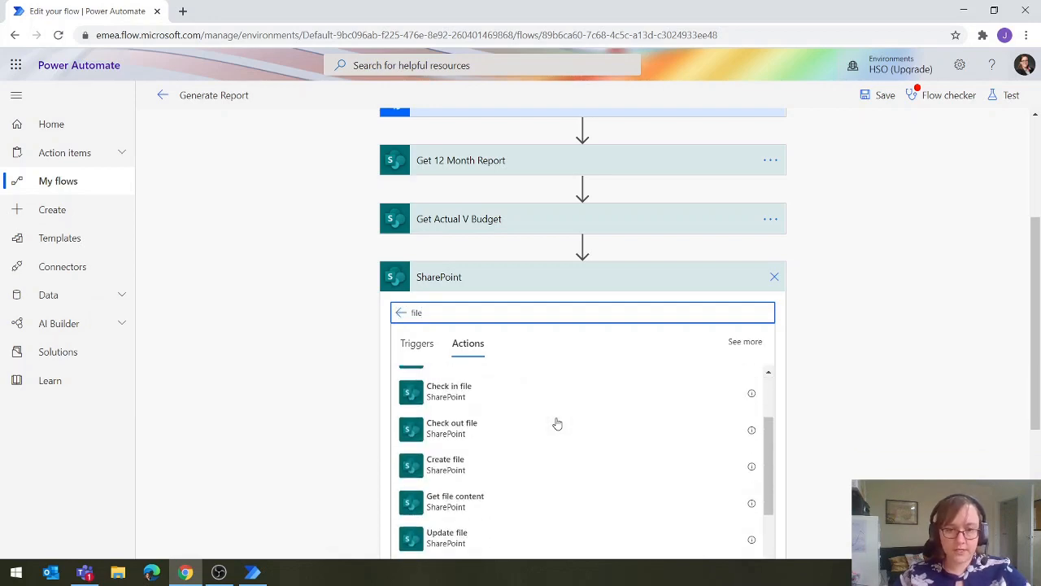
pyautogui.scroll(-3, 556, 423)
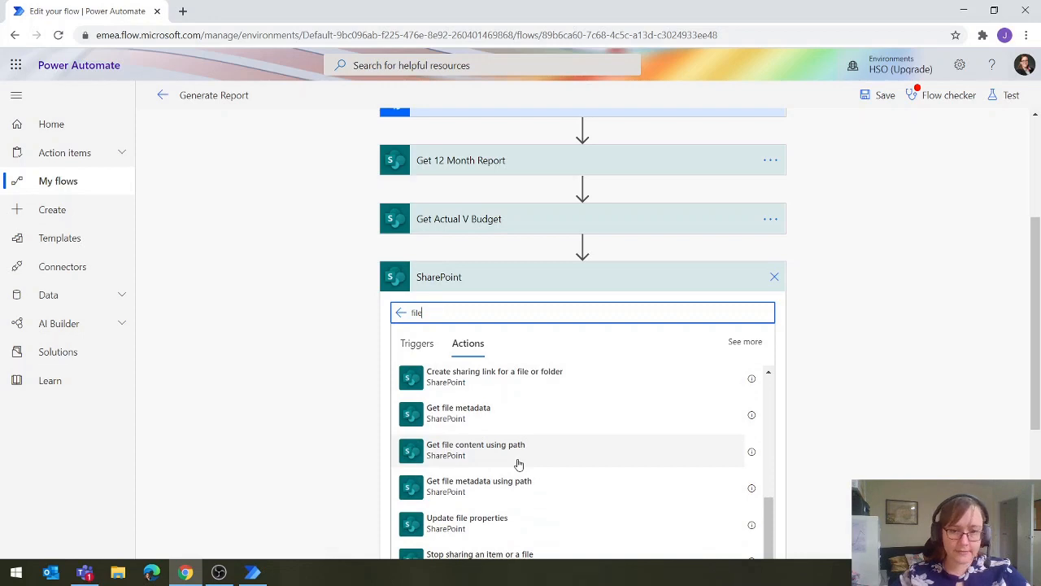
pyautogui.click(518, 463)
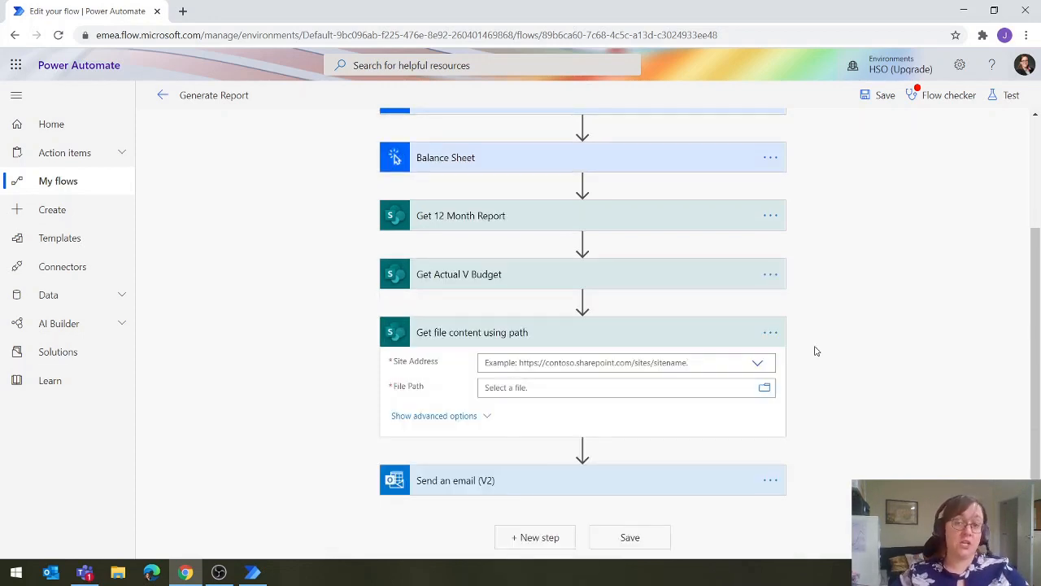
# Set the new action's site address to HSO Best Practise - Finance and its file path to /Gedeelde documenten/12MonthReport.xlsx
pyautogui.click(757, 364)
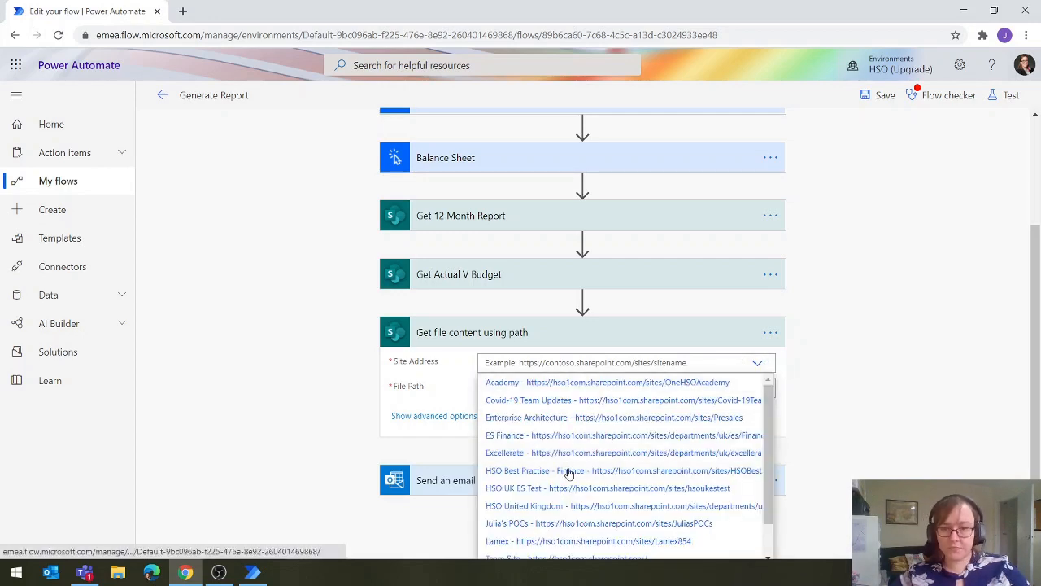
pyautogui.click(547, 472)
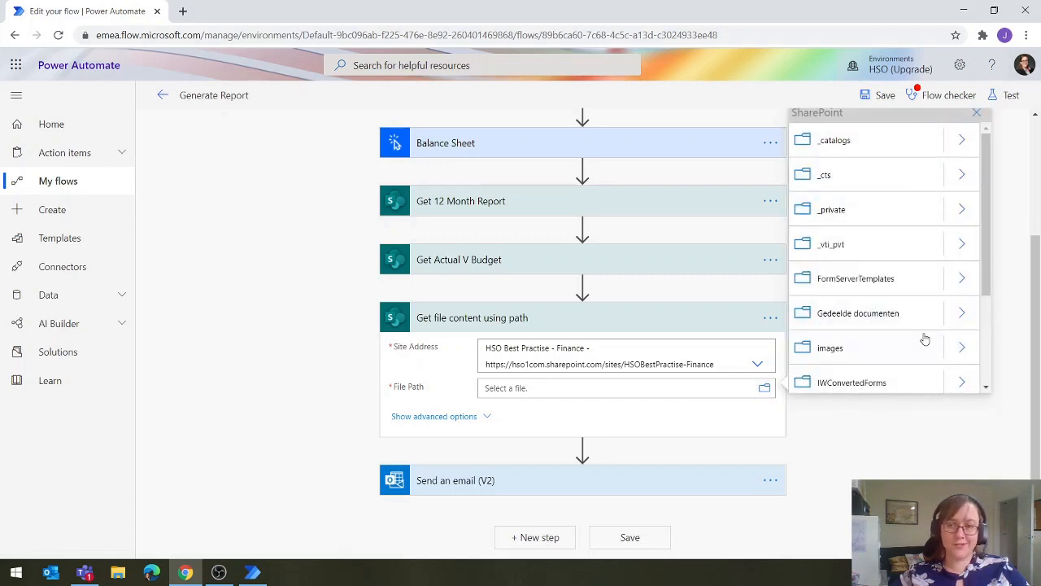
pyautogui.click(960, 318)
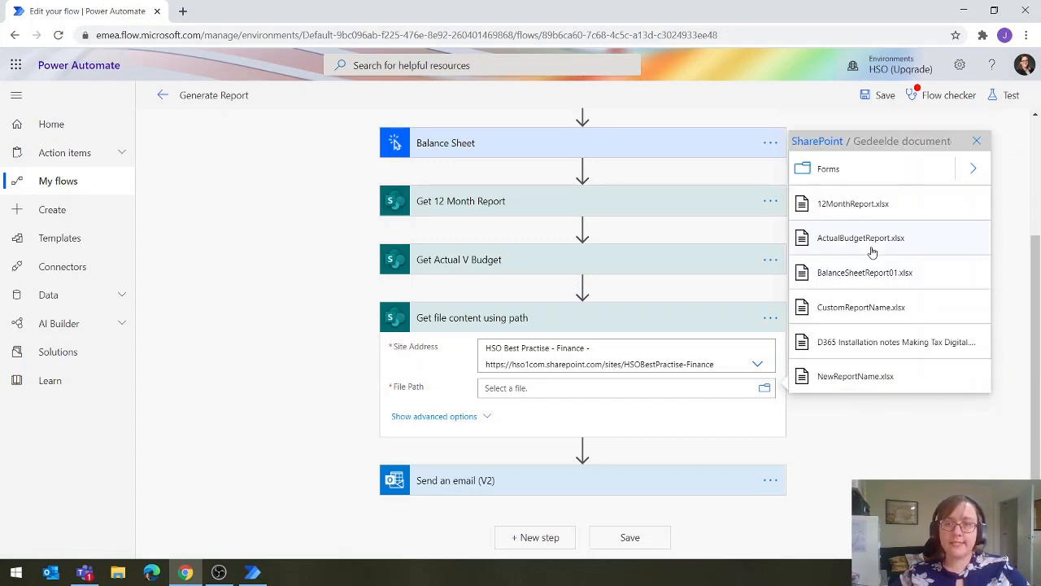
pyautogui.click(854, 205)
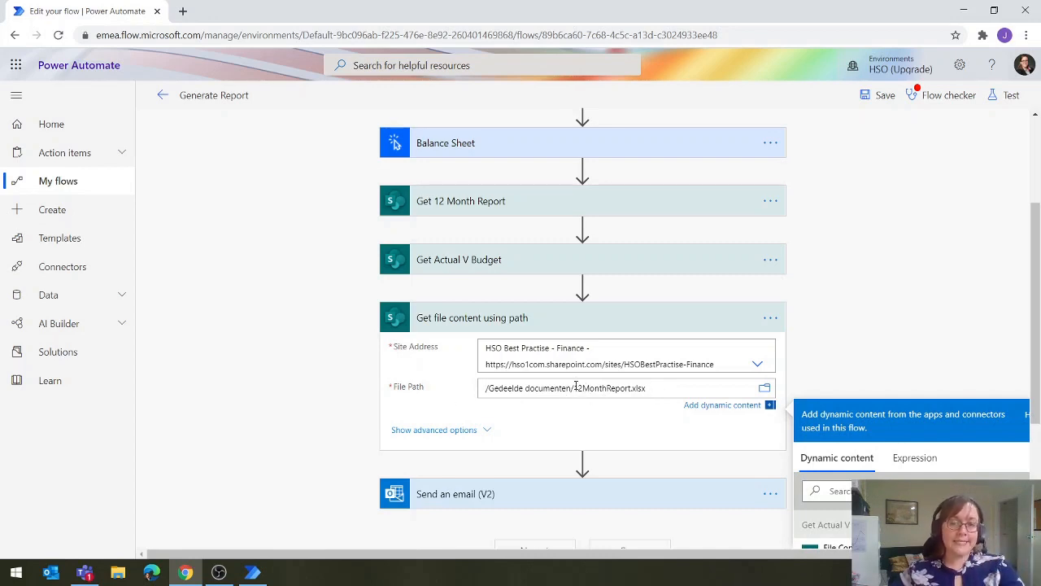
# Copy the expression concat('Balance Sheet',UTCNOW()) from the Balance Sheet action's BalanceSheetReport input
pyautogui.click(521, 153)
pyautogui.click(525, 227)
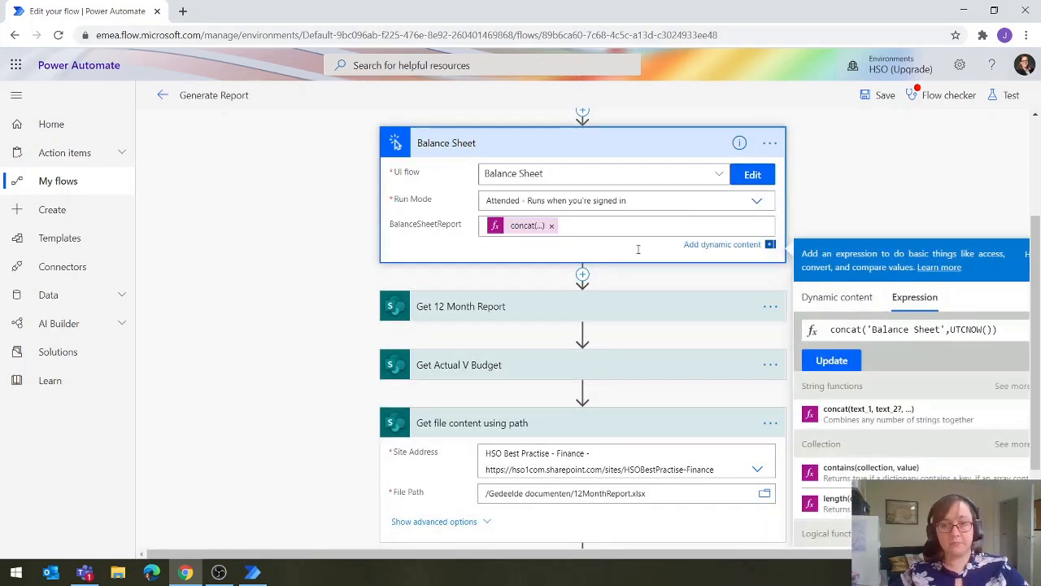
pyautogui.tripleClick(1008, 330)
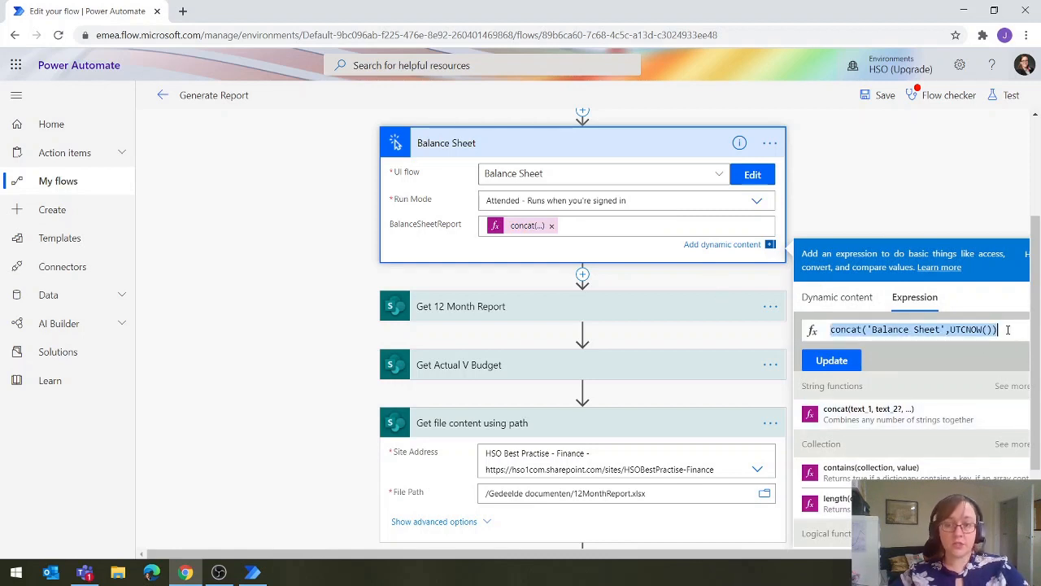
pyautogui.click(900, 193)
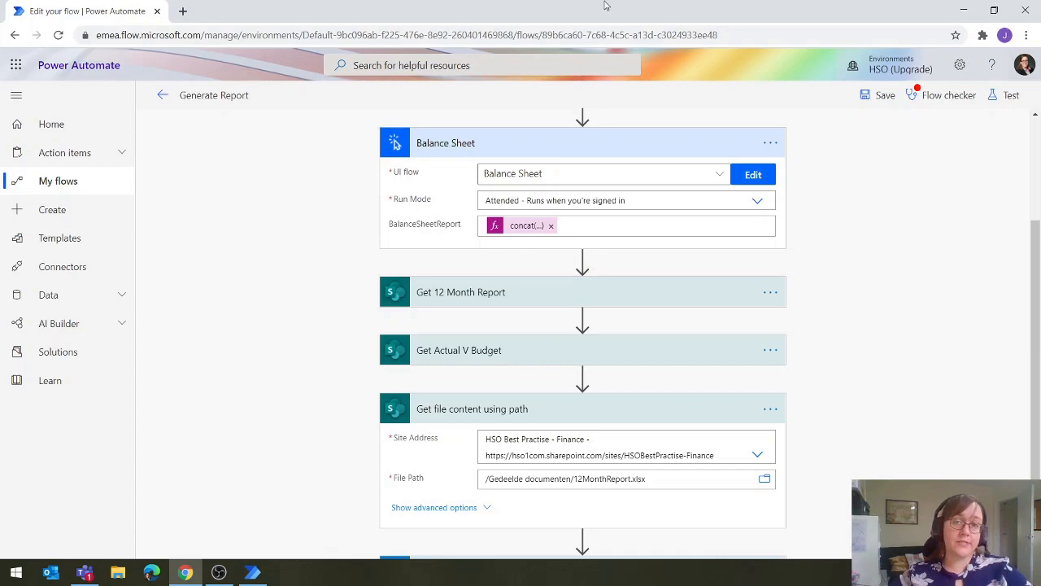
# Insert the expression concat('Balance Sheet',UTCNOW()) after /Gedeelde documenten/ in the new SharePoint action's file path
pyautogui.scroll(-1, 626, 383)
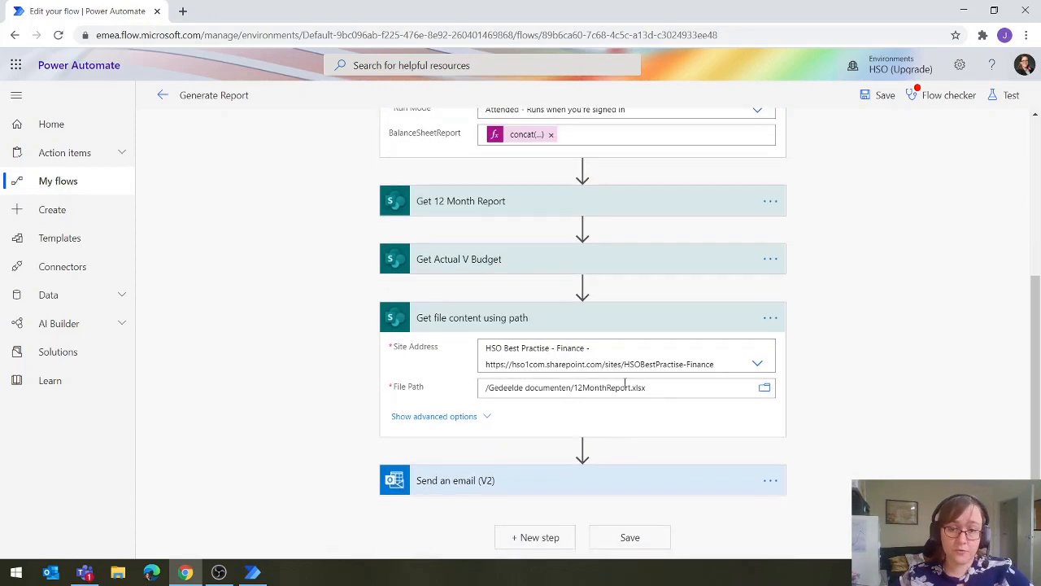
pyautogui.doubleClick(576, 388)
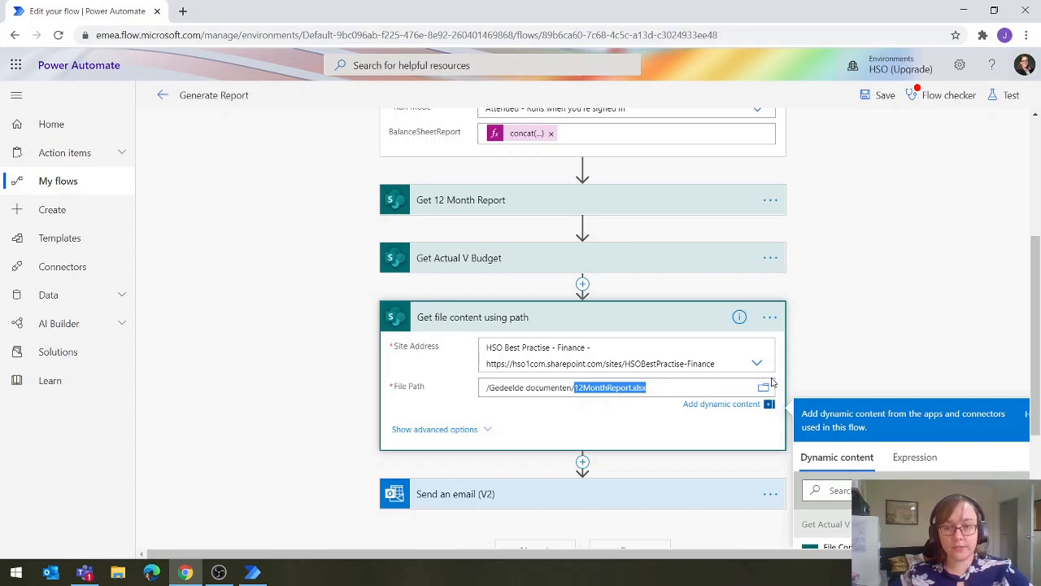
pyautogui.press('BackSpace')
pyautogui.hotkey('ctrl', 'z')
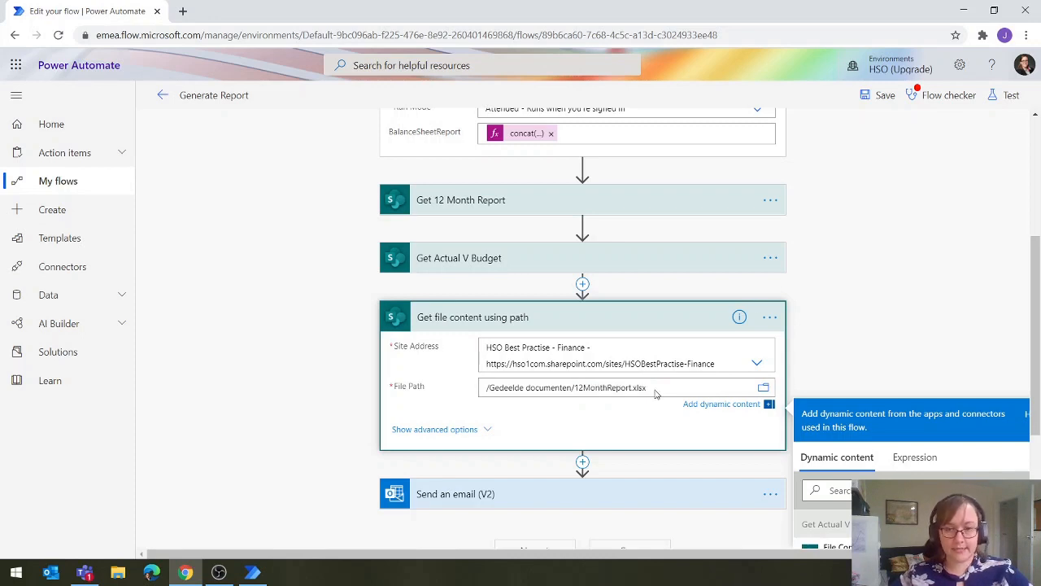
pyautogui.click(912, 457)
pyautogui.click(830, 520)
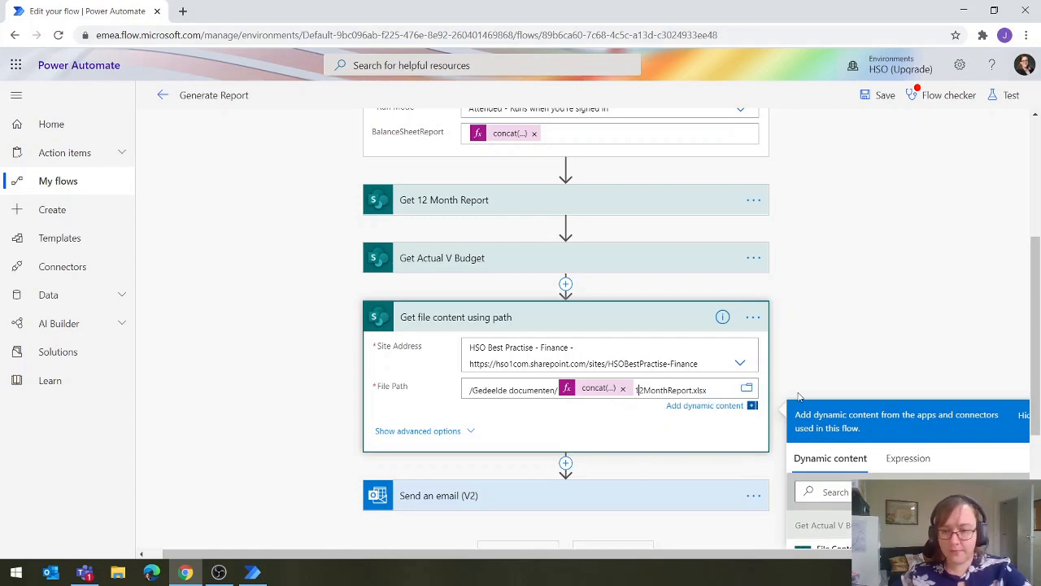
# Delete the leftover 12MonthReport.xlsx text after the concat expression in the file path
pyautogui.press('BackSpace')
pyautogui.press('BackSpace')
pyautogui.press('BackSpace')
pyautogui.press('BackSpace')
pyautogui.press('BackSpace')
pyautogui.press('BackSpace')
pyautogui.press('BackSpace')
pyautogui.press('BackSpace')
pyautogui.press('BackSpace')
pyautogui.press('BackSpace')
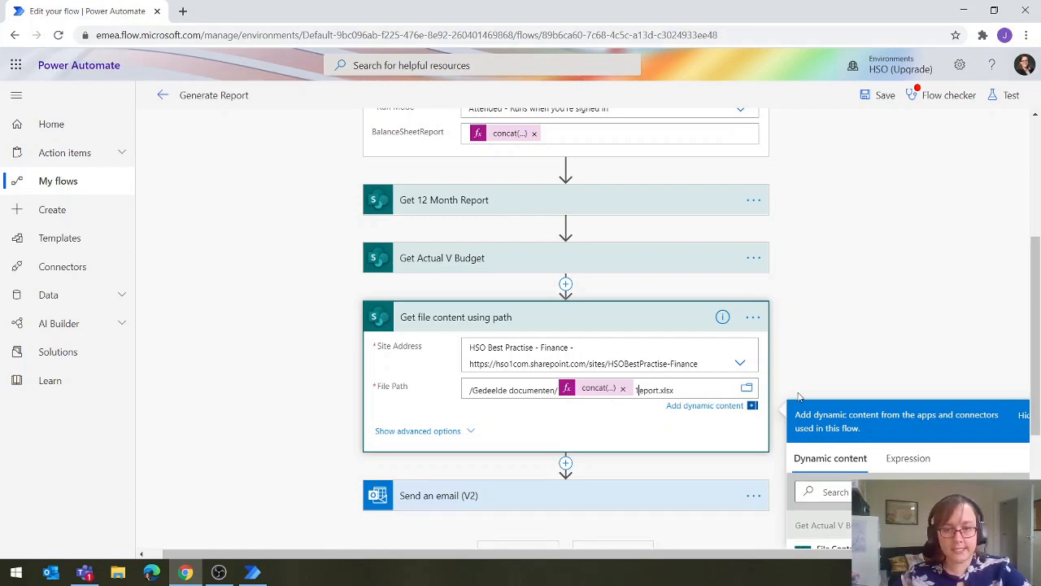
pyautogui.press('Delete')
pyautogui.press('Delete')
pyautogui.press('Delete')
pyautogui.press('Delete')
pyautogui.press('Delete')
pyautogui.press('Delete')
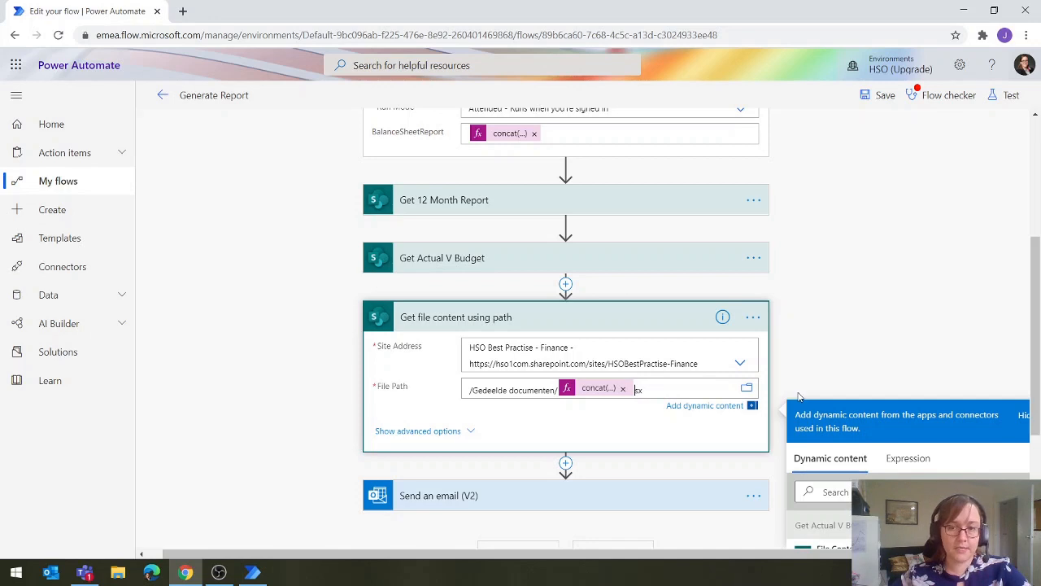
pyautogui.click(854, 351)
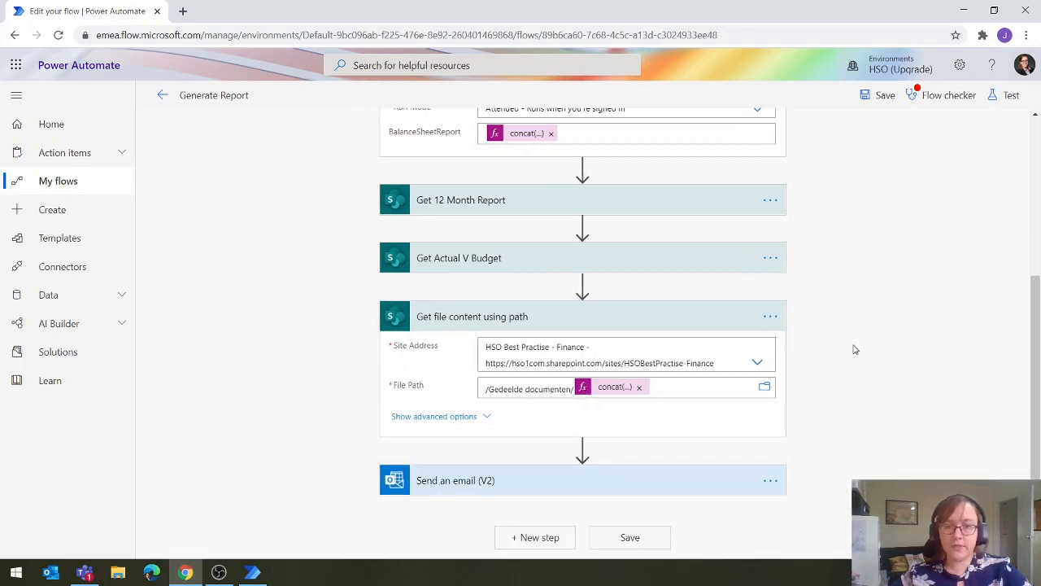
# Rename the Get file content using path action to Get Balance Sheet
pyautogui.click(770, 316)
pyautogui.click(827, 298)
pyautogui.write('G')
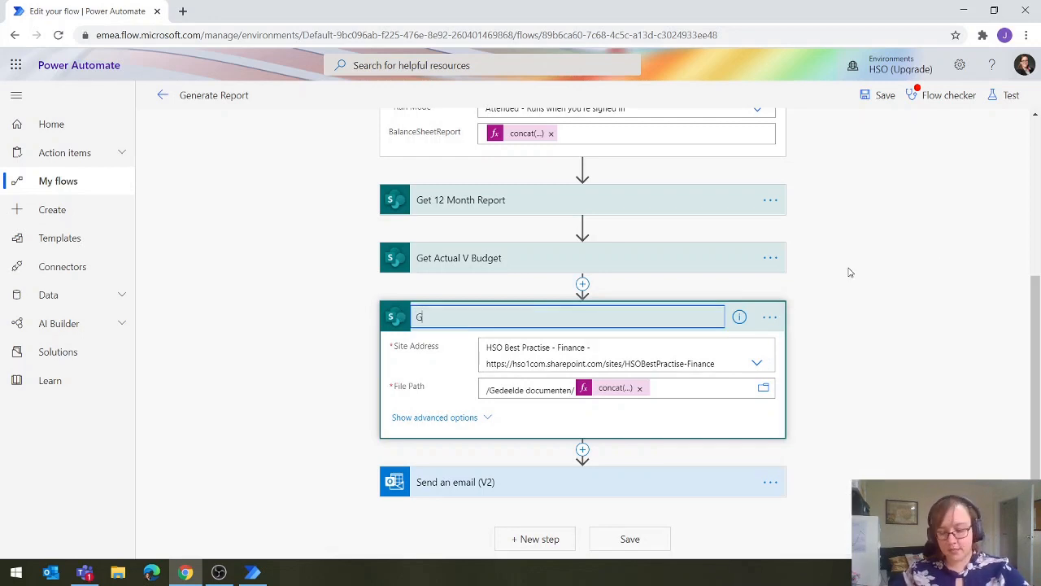
pyautogui.write('et Balance She')
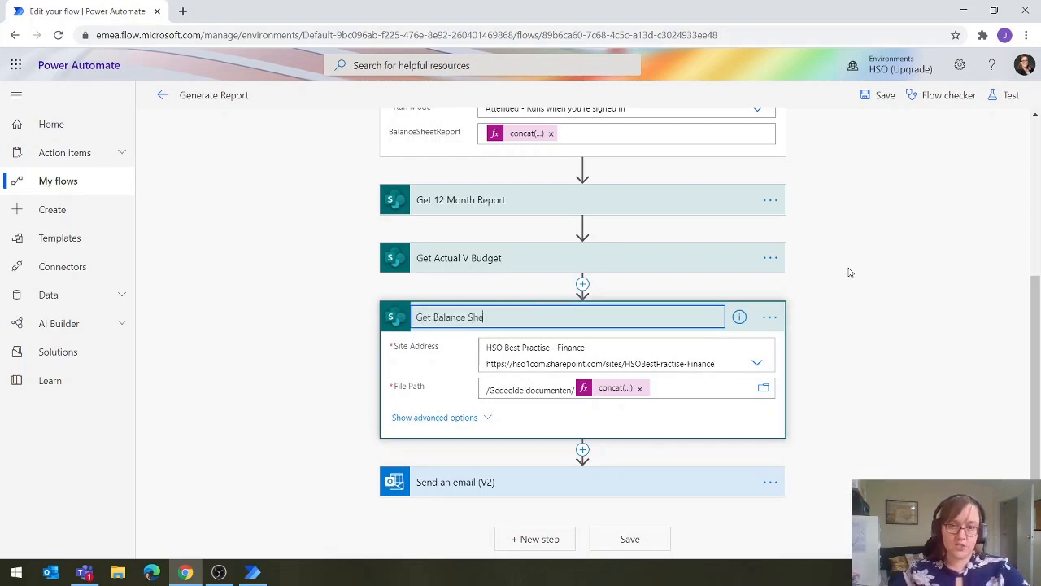
pyautogui.write('et')
pyautogui.press('Return')
# Collapse the Get Balance Sheet and Balance Sheet actions
pyautogui.click(608, 325)
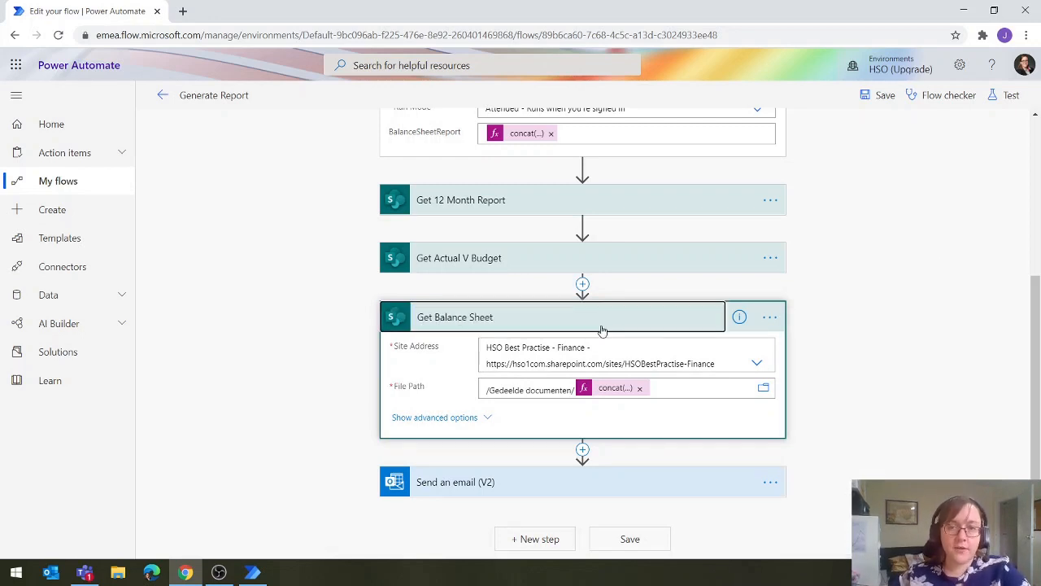
pyautogui.scroll(2, 702, 323)
pyautogui.click(558, 232)
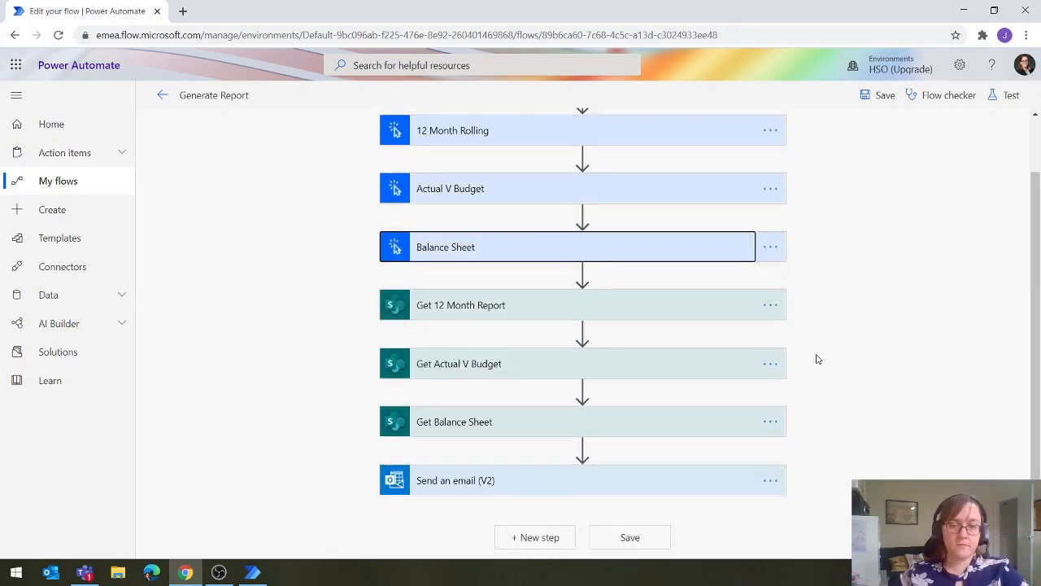
# Expand Send an email (V2) with its advanced options and remove the concat expression from Attachments Name - 3
pyautogui.click(558, 482)
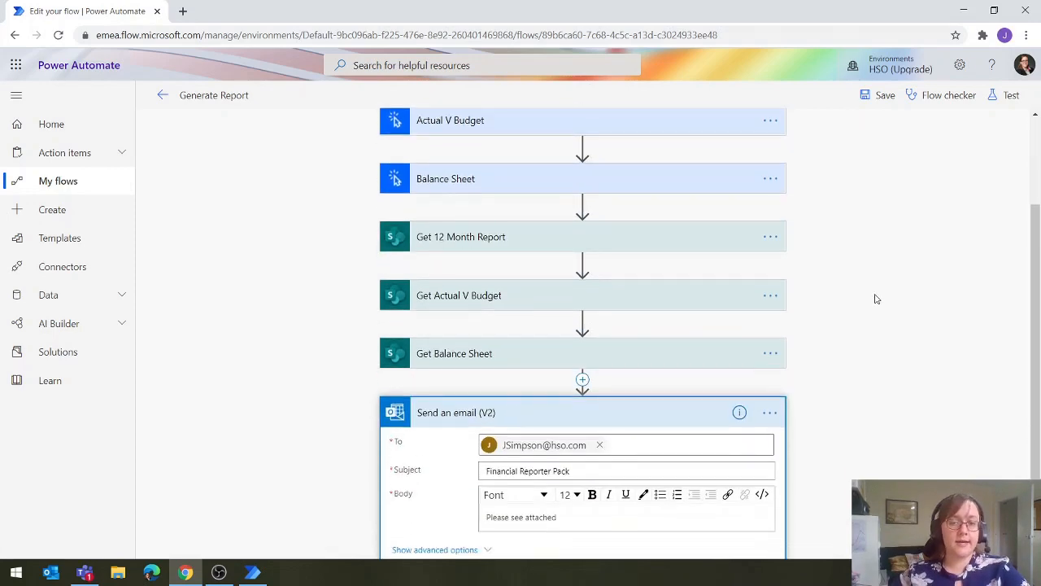
pyautogui.click(432, 474)
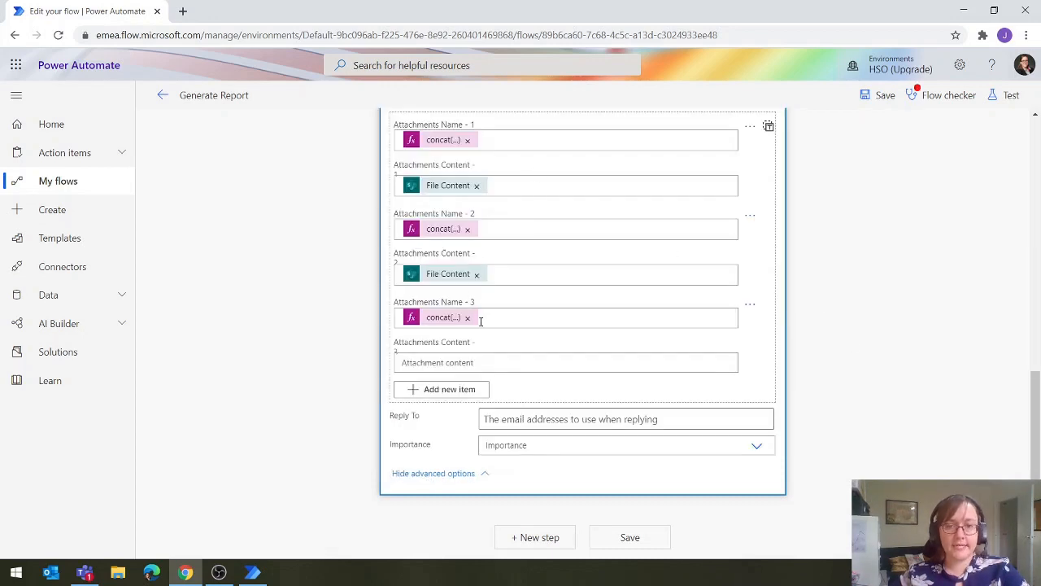
pyautogui.click(473, 325)
pyautogui.click(468, 318)
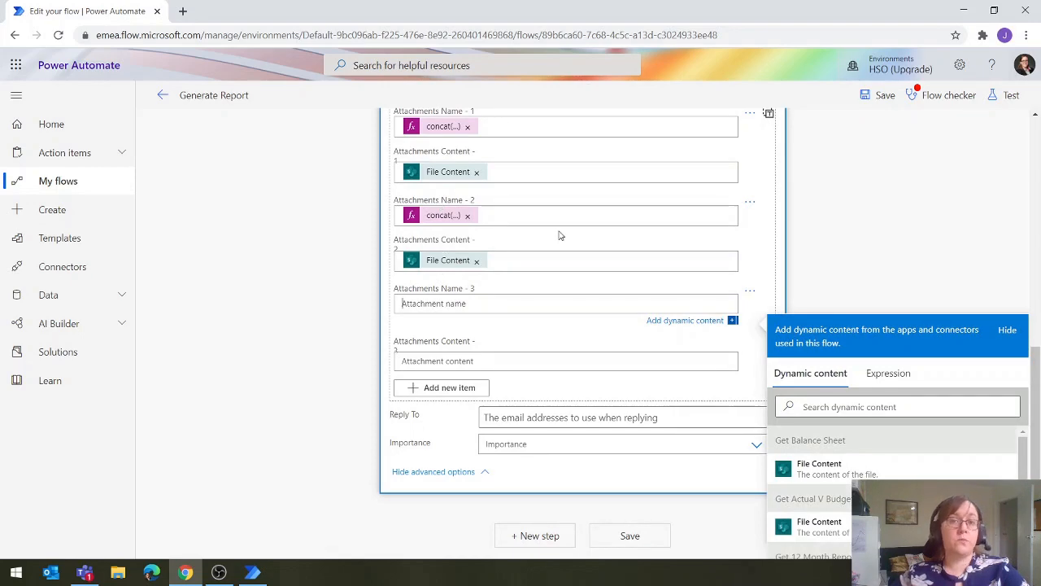
# Copy the expression concat(triggerBody()['text'],'.xlsx') from the Get 12 Month Report action's file path
pyautogui.scroll(3, 559, 234)
pyautogui.scroll(3, 563, 234)
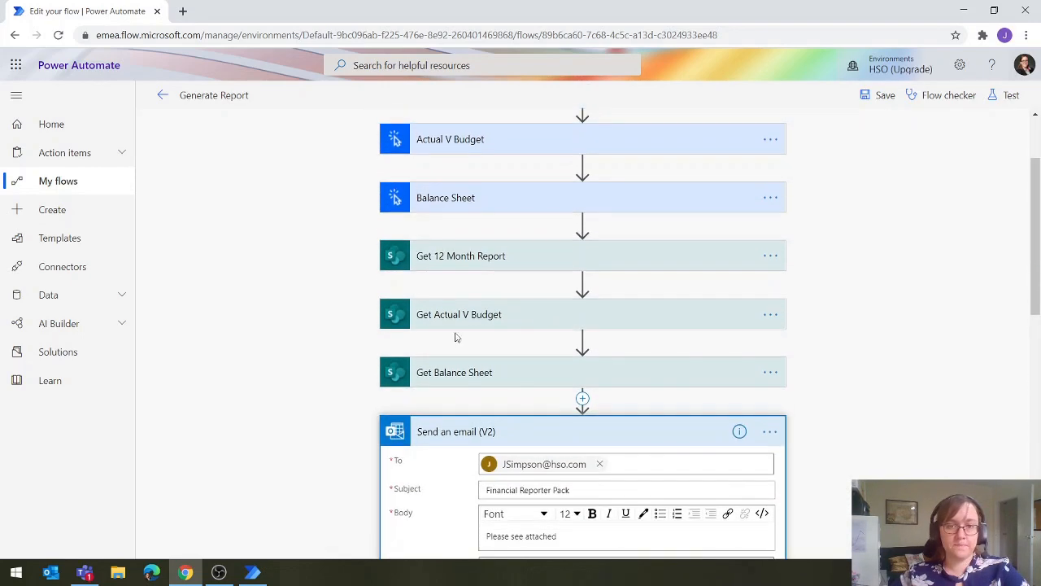
pyautogui.click(449, 257)
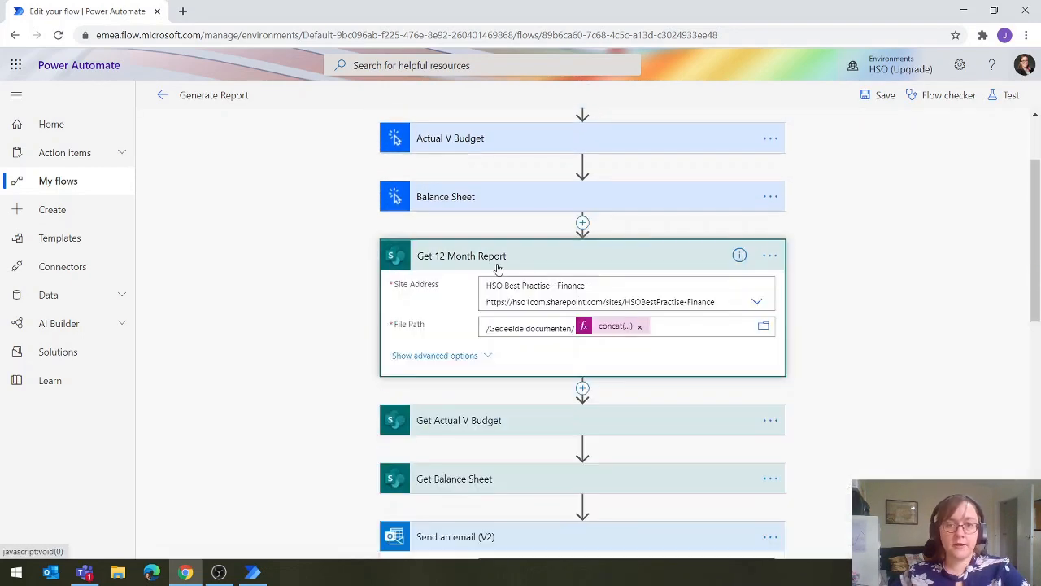
pyautogui.click(618, 329)
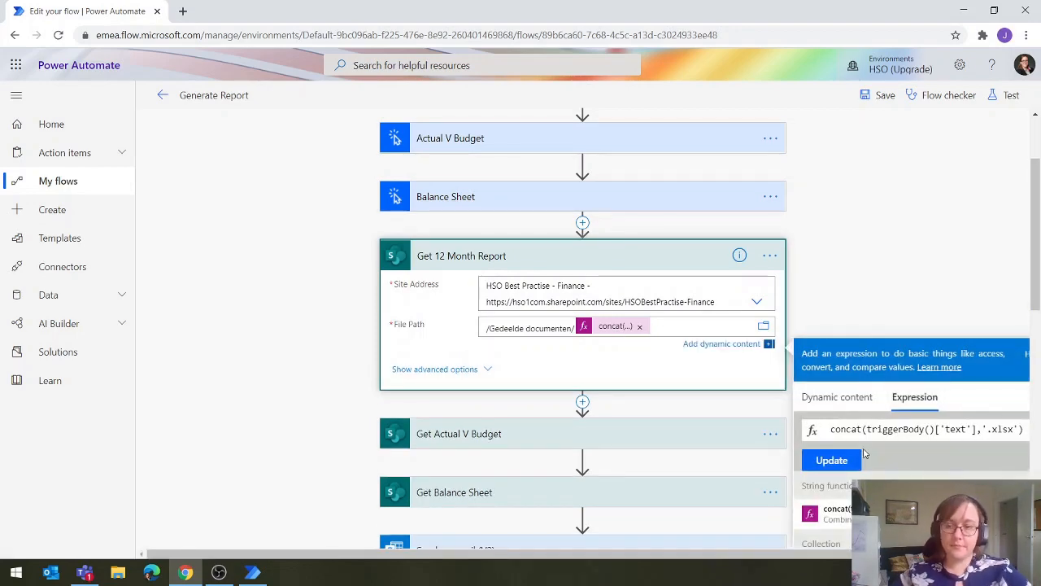
pyautogui.tripleClick(882, 429)
pyautogui.hotkey('ctrl', 'c')
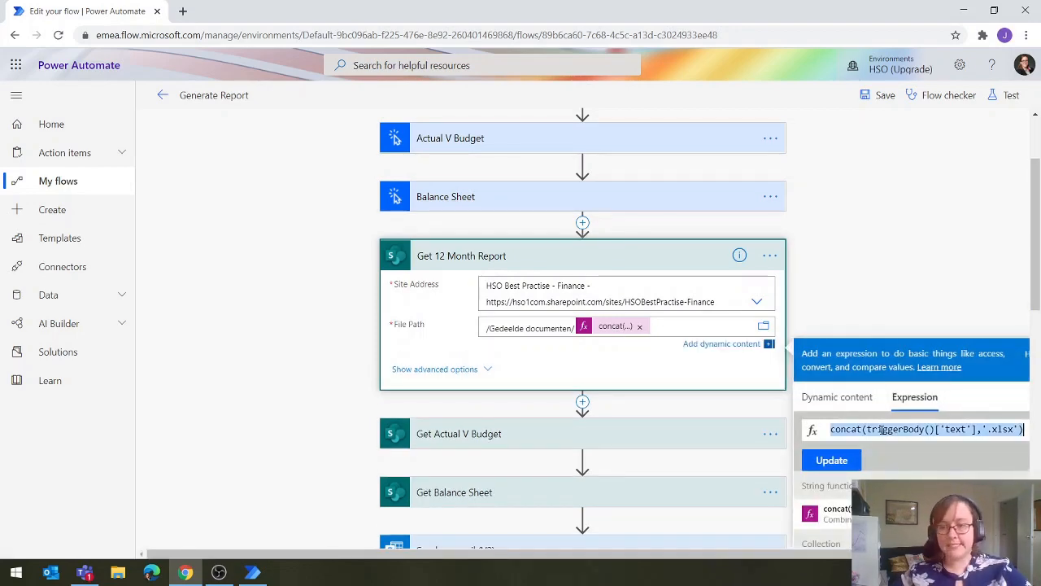
pyautogui.click(891, 241)
# Set Attachments Name - 3 of the Send an email (V2) action to the copied expression concat(triggerBody()['text'],'.xlsx')
pyautogui.scroll(-8, 878, 237)
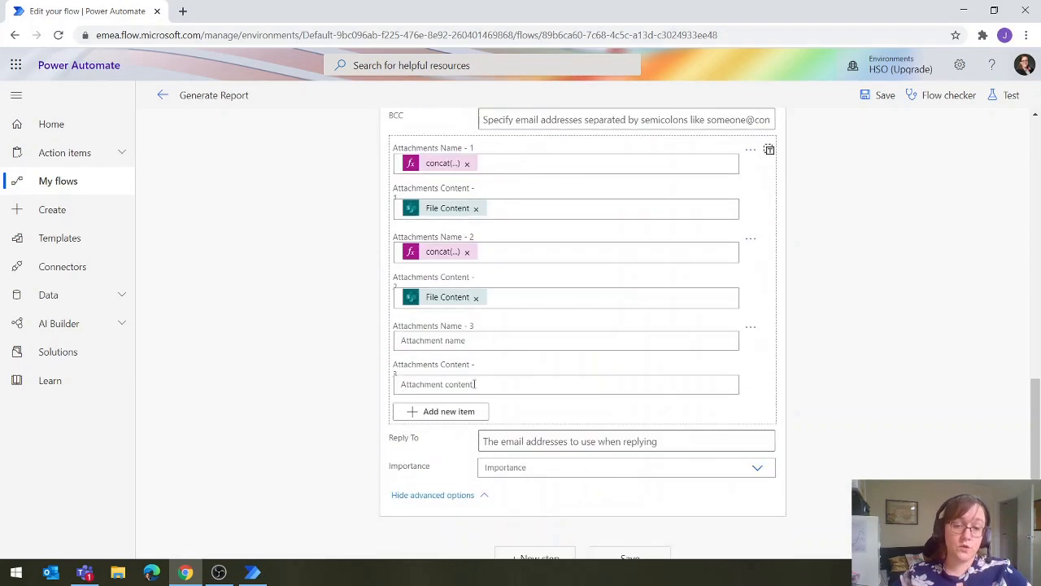
pyautogui.click(431, 338)
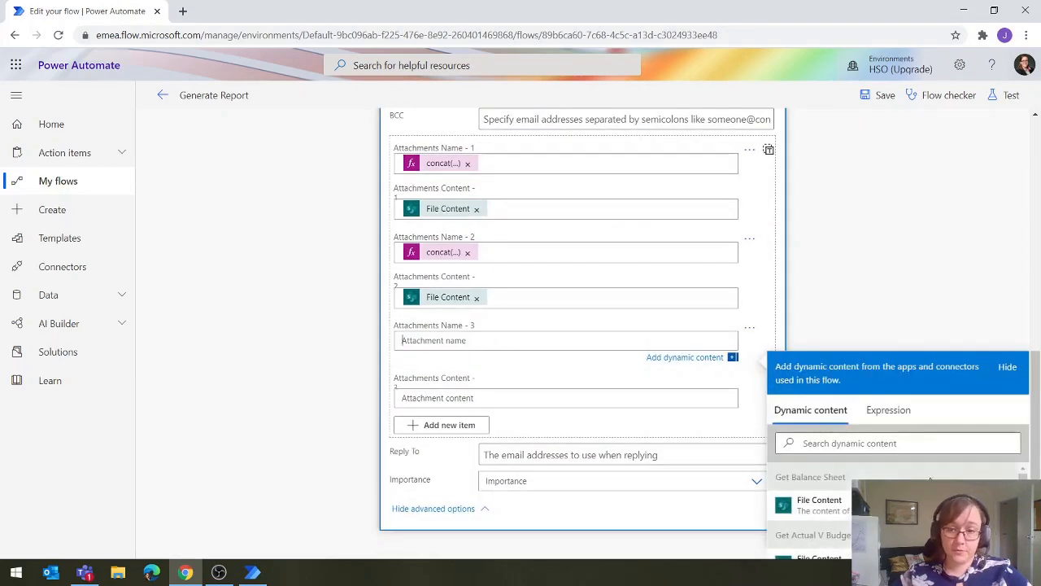
pyautogui.click(909, 416)
pyautogui.hotkey('ctrl', 'v')
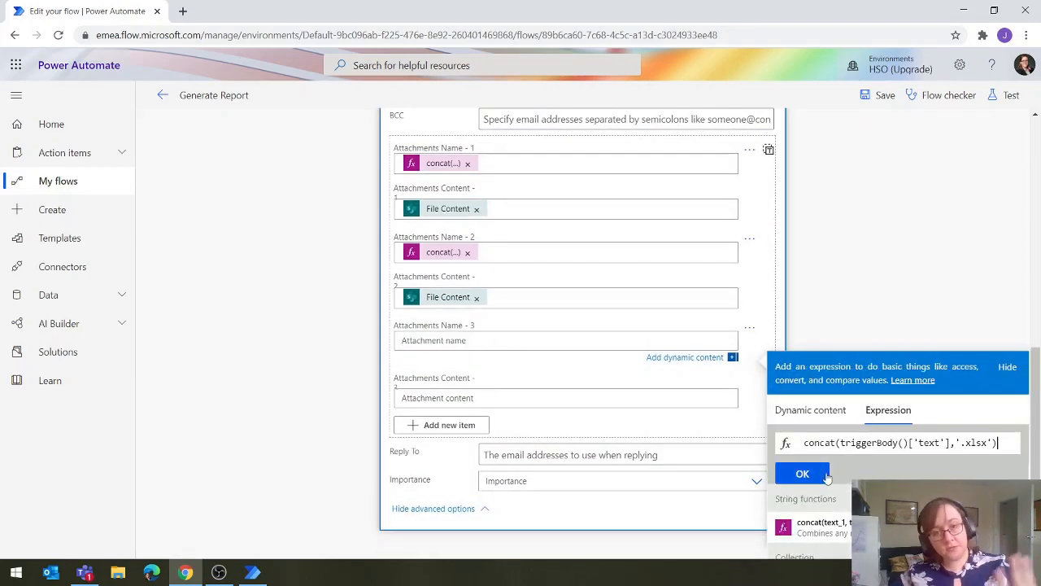
pyautogui.click(826, 475)
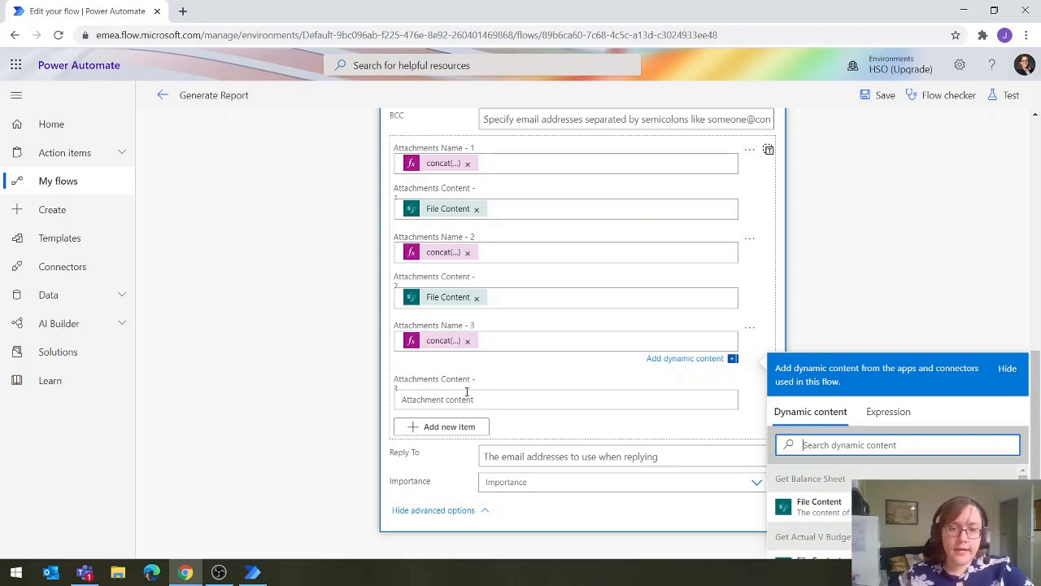
# Set Attachments Content - 3 to the File Content output of the Get Balance Sheet action
pyautogui.click(412, 404)
pyautogui.scroll(-1, 873, 354)
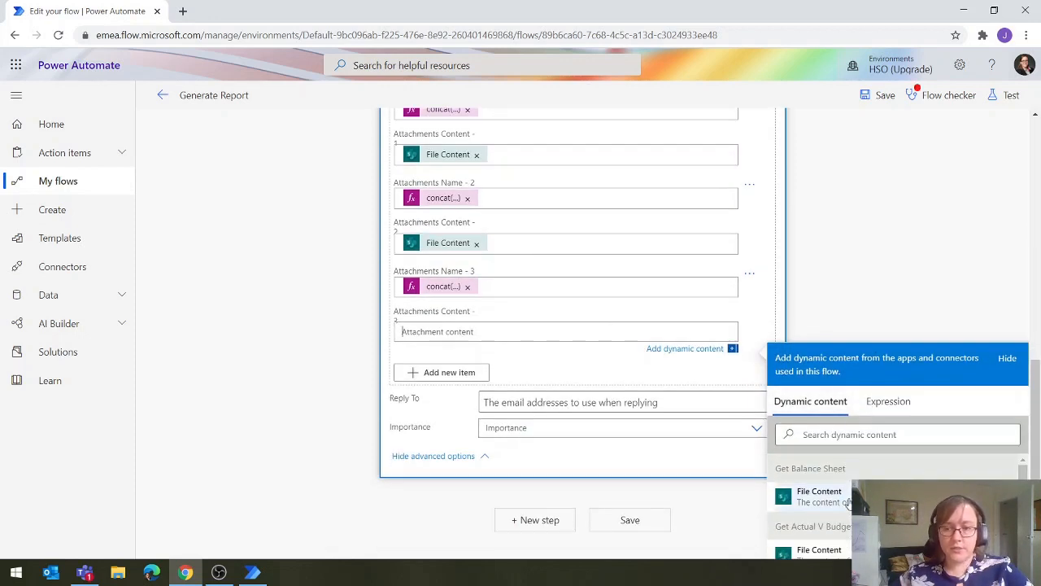
pyautogui.click(820, 501)
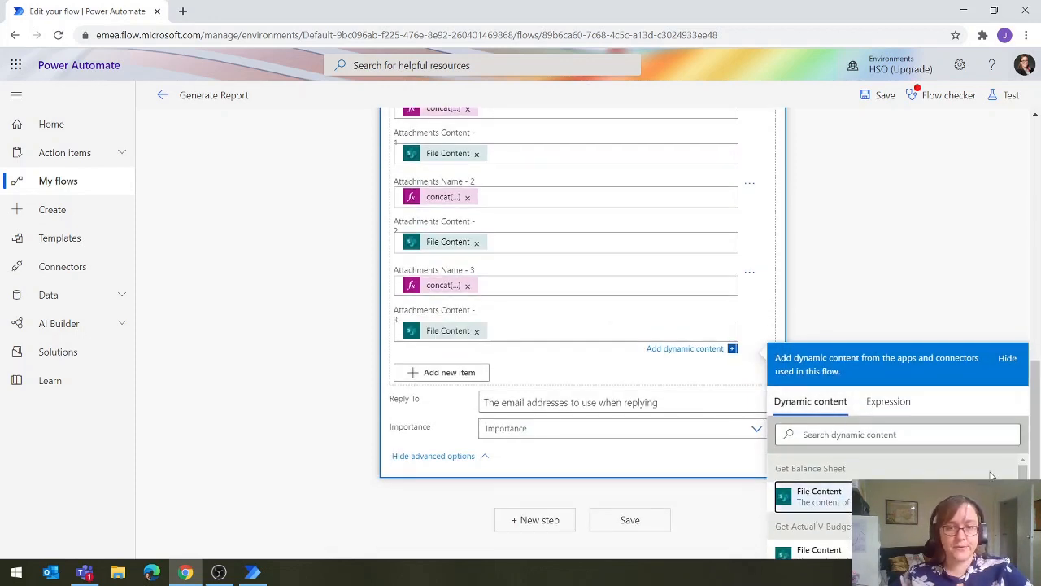
pyautogui.click(922, 300)
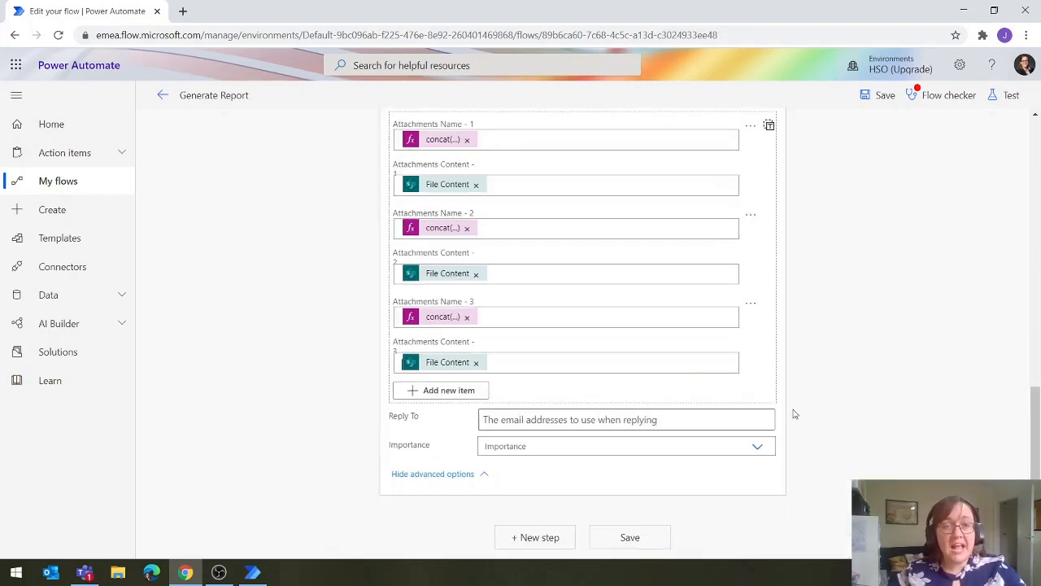
# Collapse the Send an email (V2) action and save the Generate Report flow
pyautogui.scroll(3, 732, 415)
pyautogui.scroll(2, 706, 416)
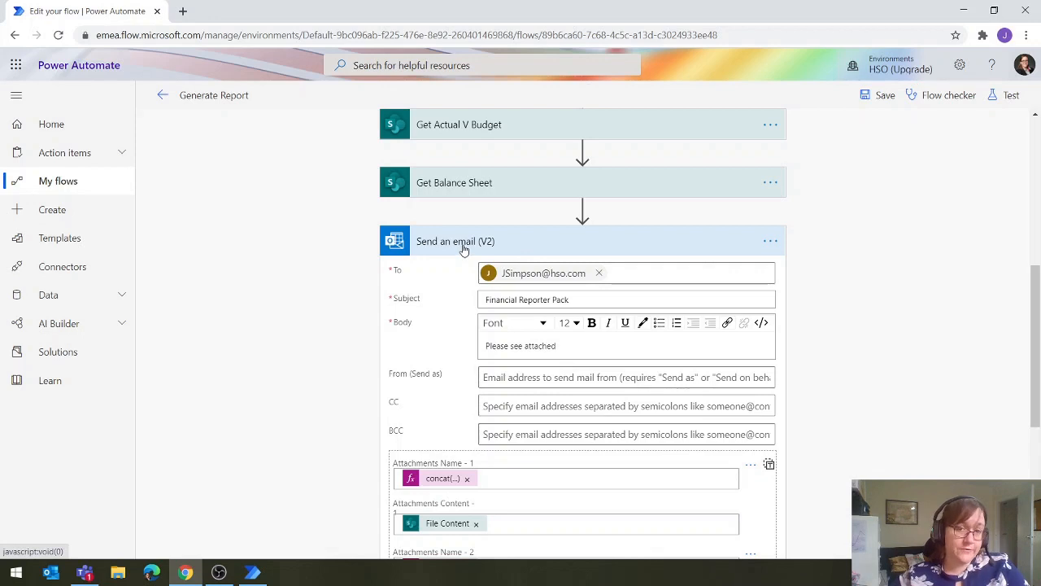
pyautogui.click(503, 257)
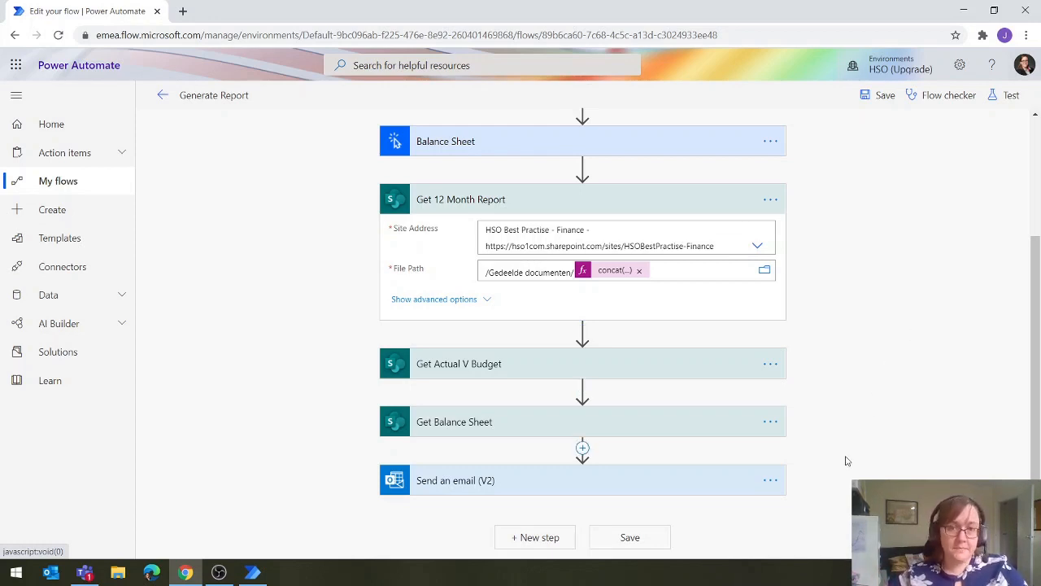
pyautogui.click(631, 539)
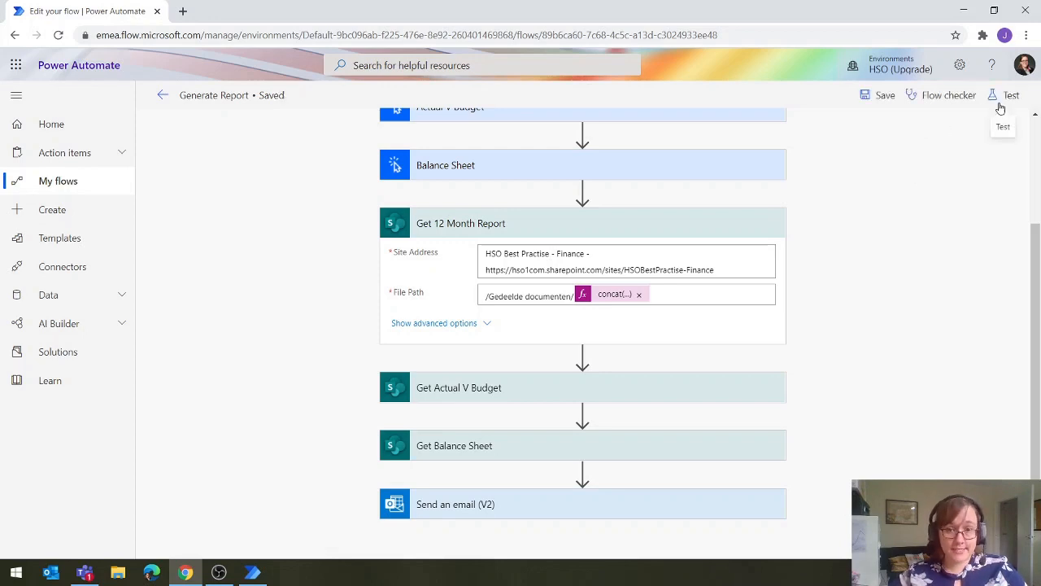
# Run a manually triggered test of the flow with 12Month set to 12Month02 and ActualVBudget set to ActualBudget02
pyautogui.click(1006, 96)
pyautogui.click(865, 153)
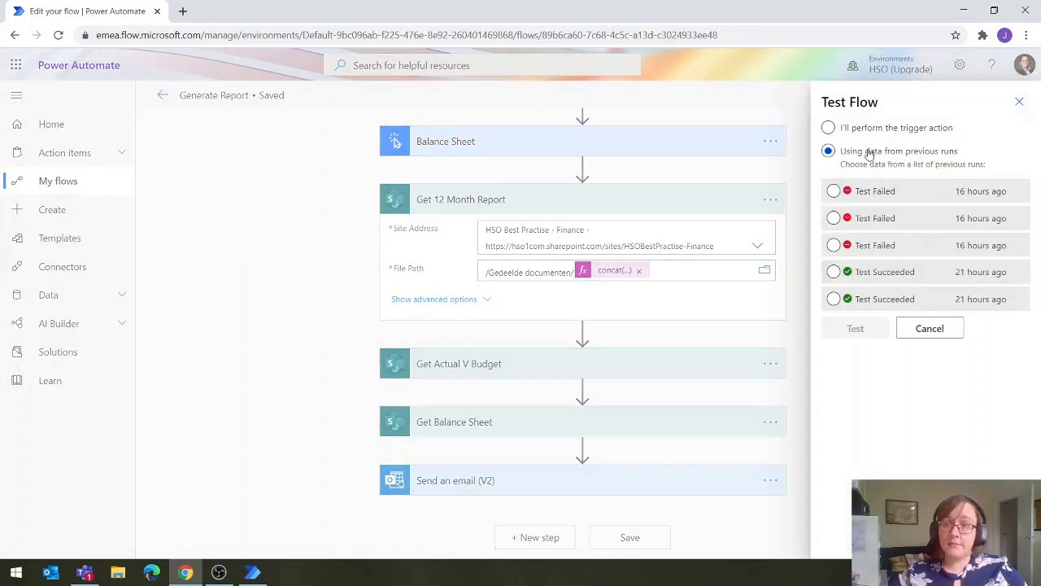
pyautogui.click(828, 128)
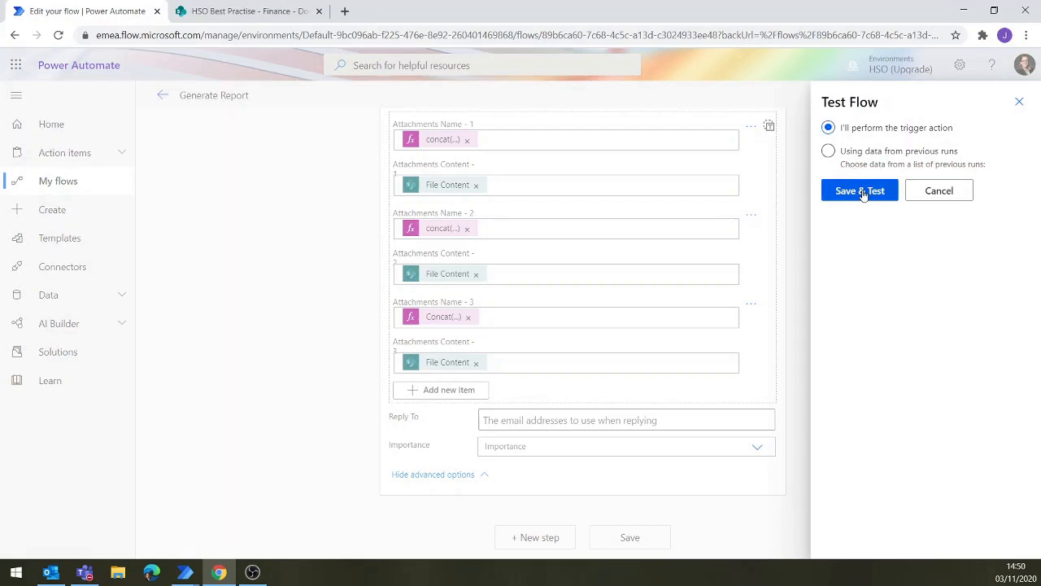
pyautogui.click(860, 191)
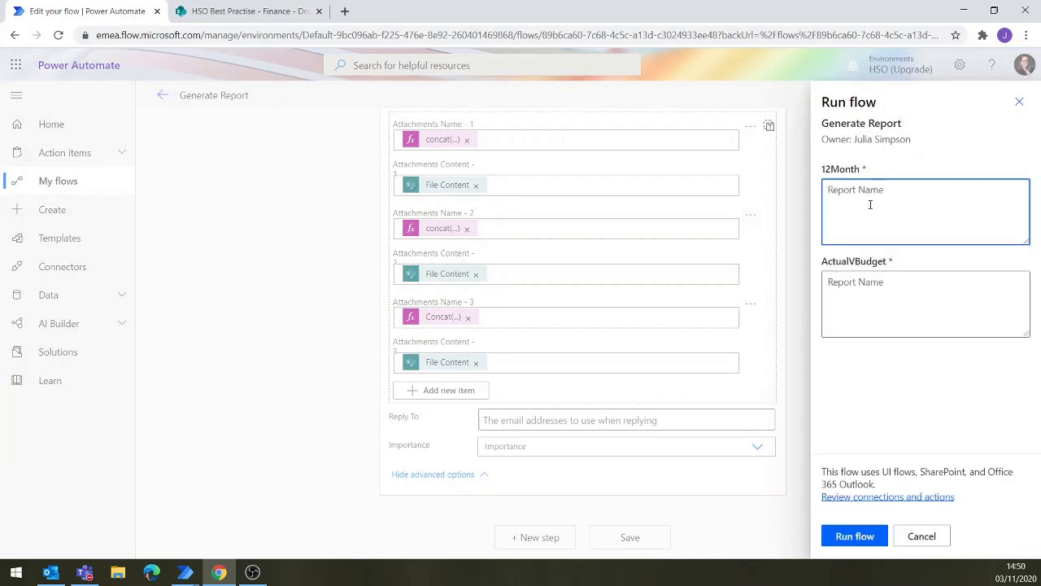
pyautogui.write('12Month02')
pyautogui.press('Tab')
pyautogui.write('ActualBudget0')
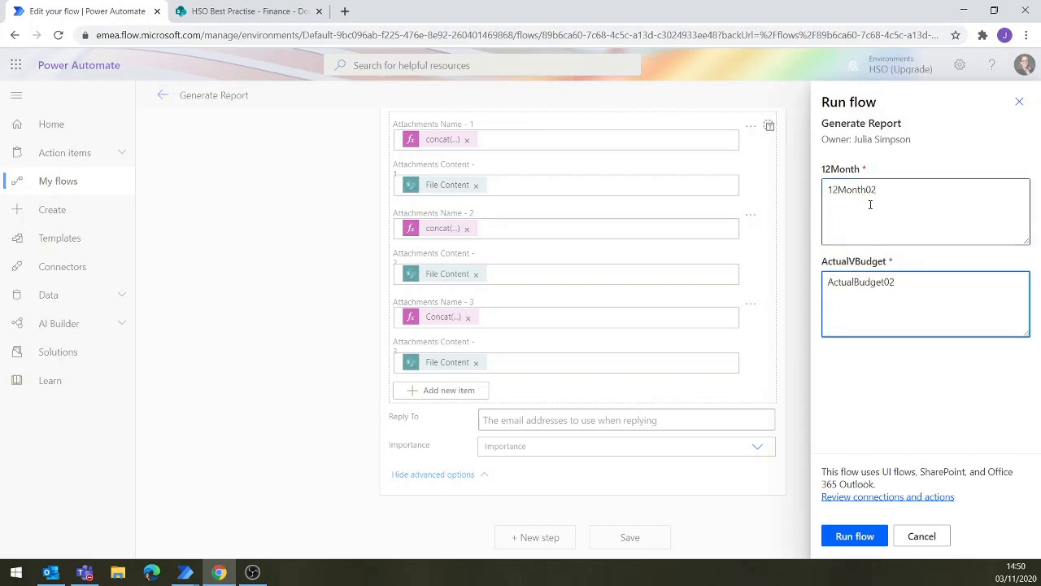
pyautogui.click(851, 543)
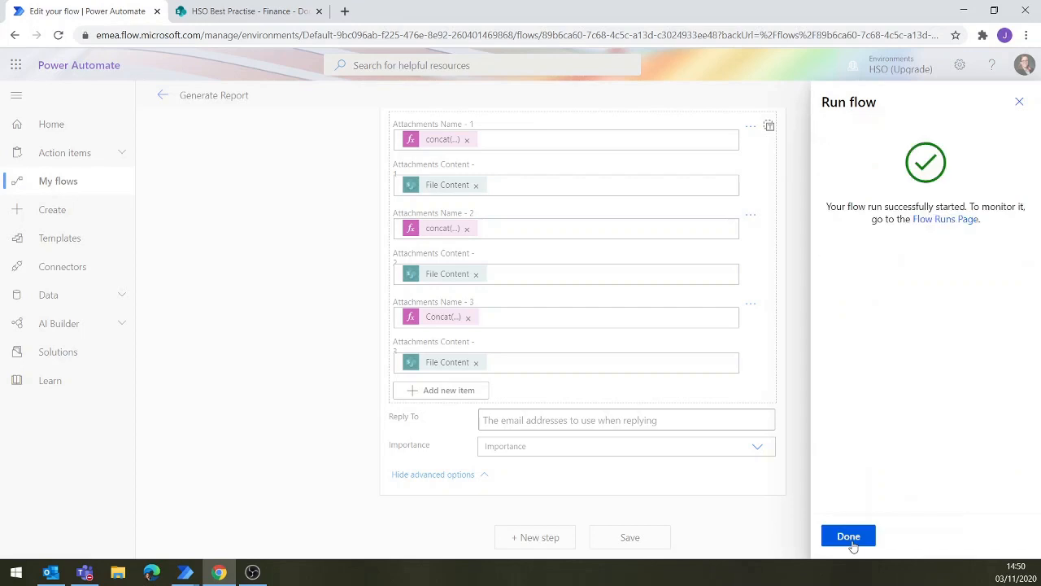
pyautogui.click(848, 538)
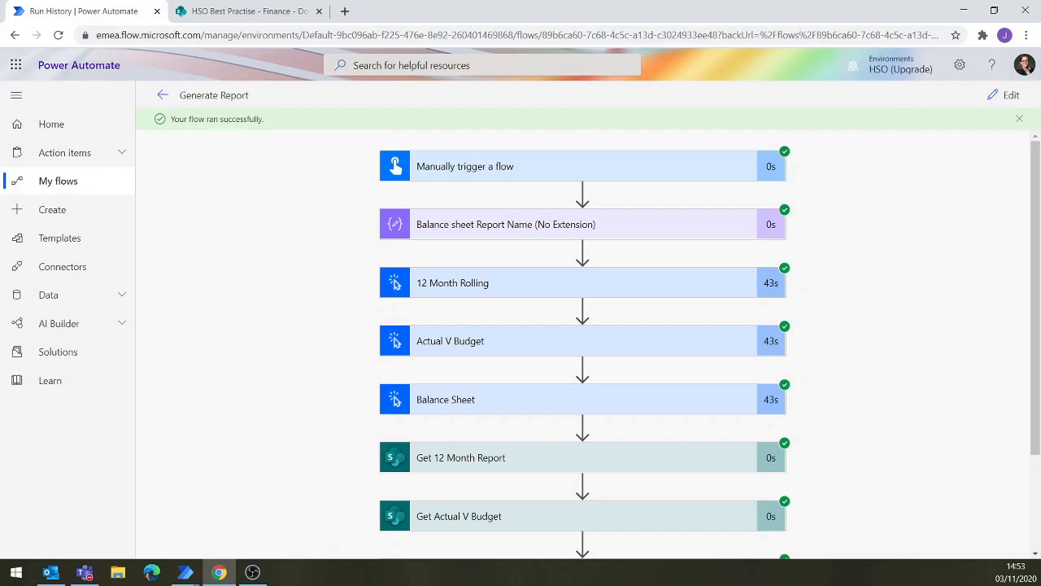
# Switch to Outlook and examine the Financial Reporter Pack email and its attached report files
pyautogui.hotkey('alt', 'Tab')
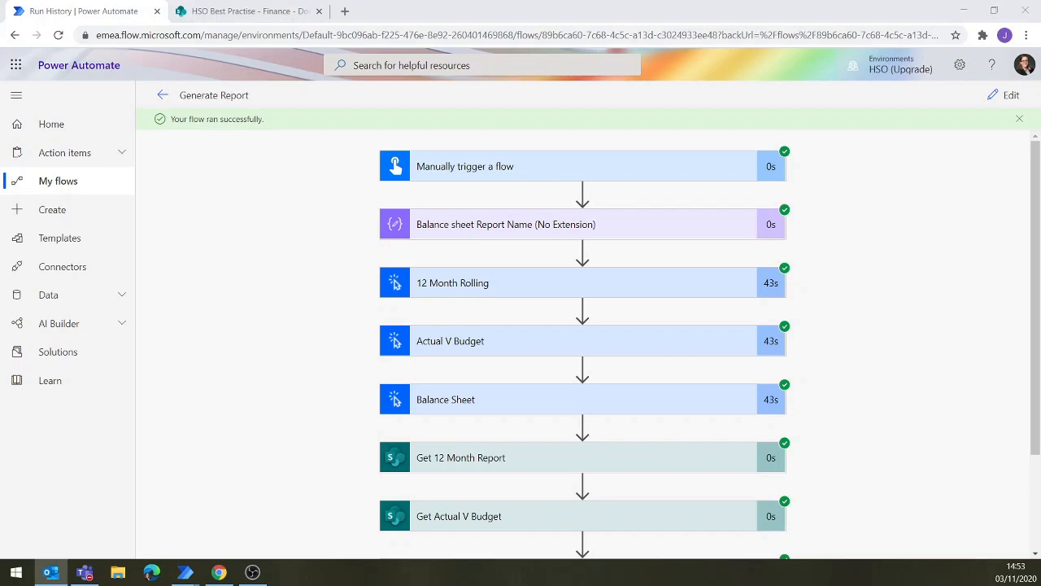
pyautogui.hotkey('alt', 'Tab')
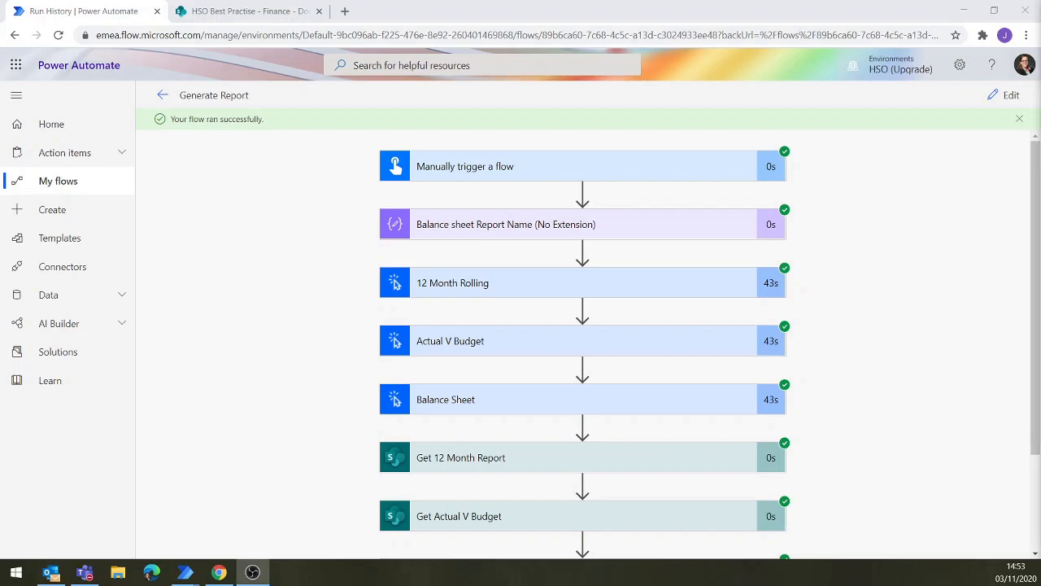
pyautogui.hotkey('alt', 'Tab')
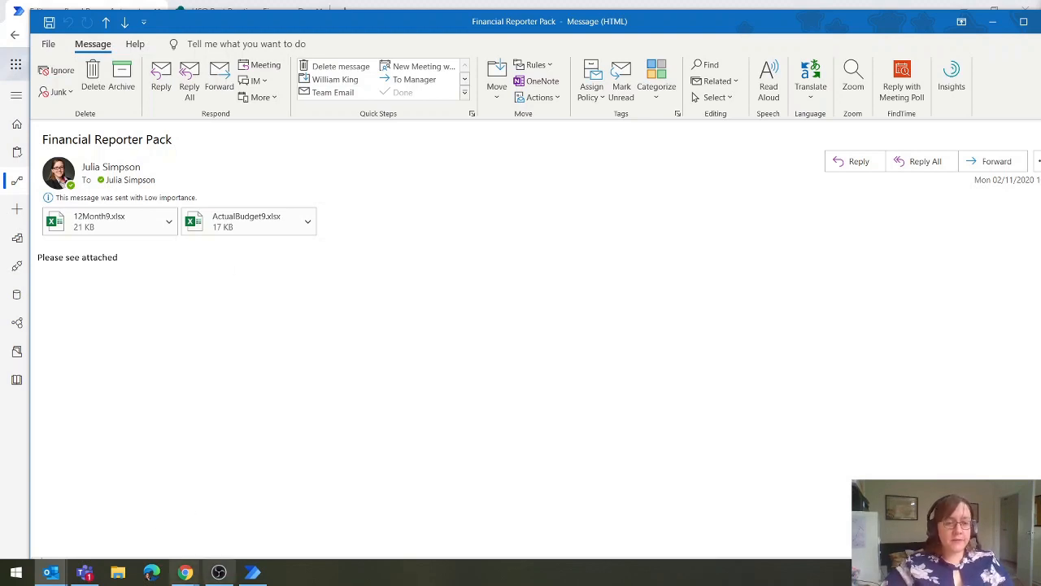
pyautogui.moveTo(253, 574)
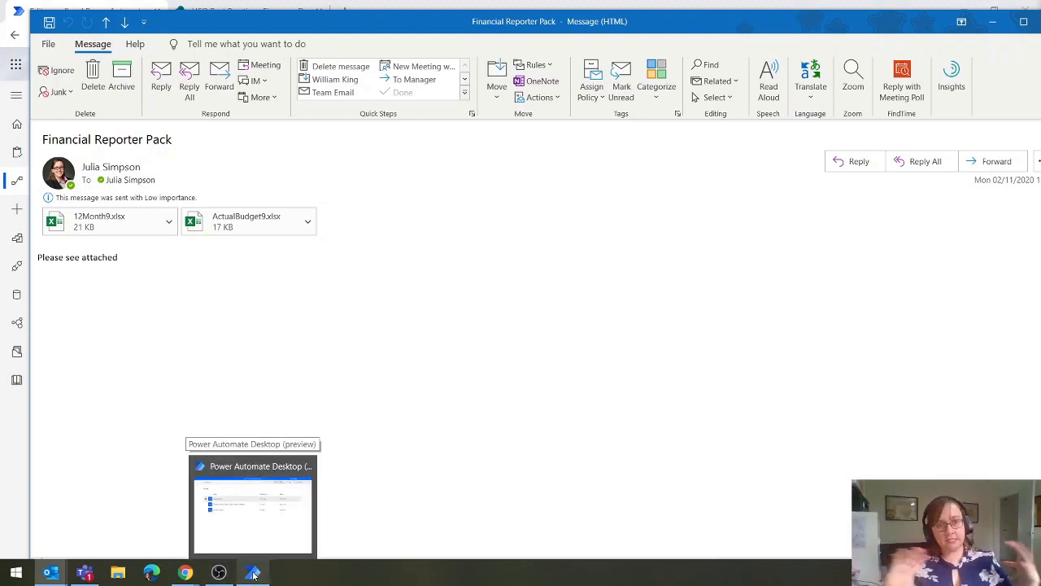